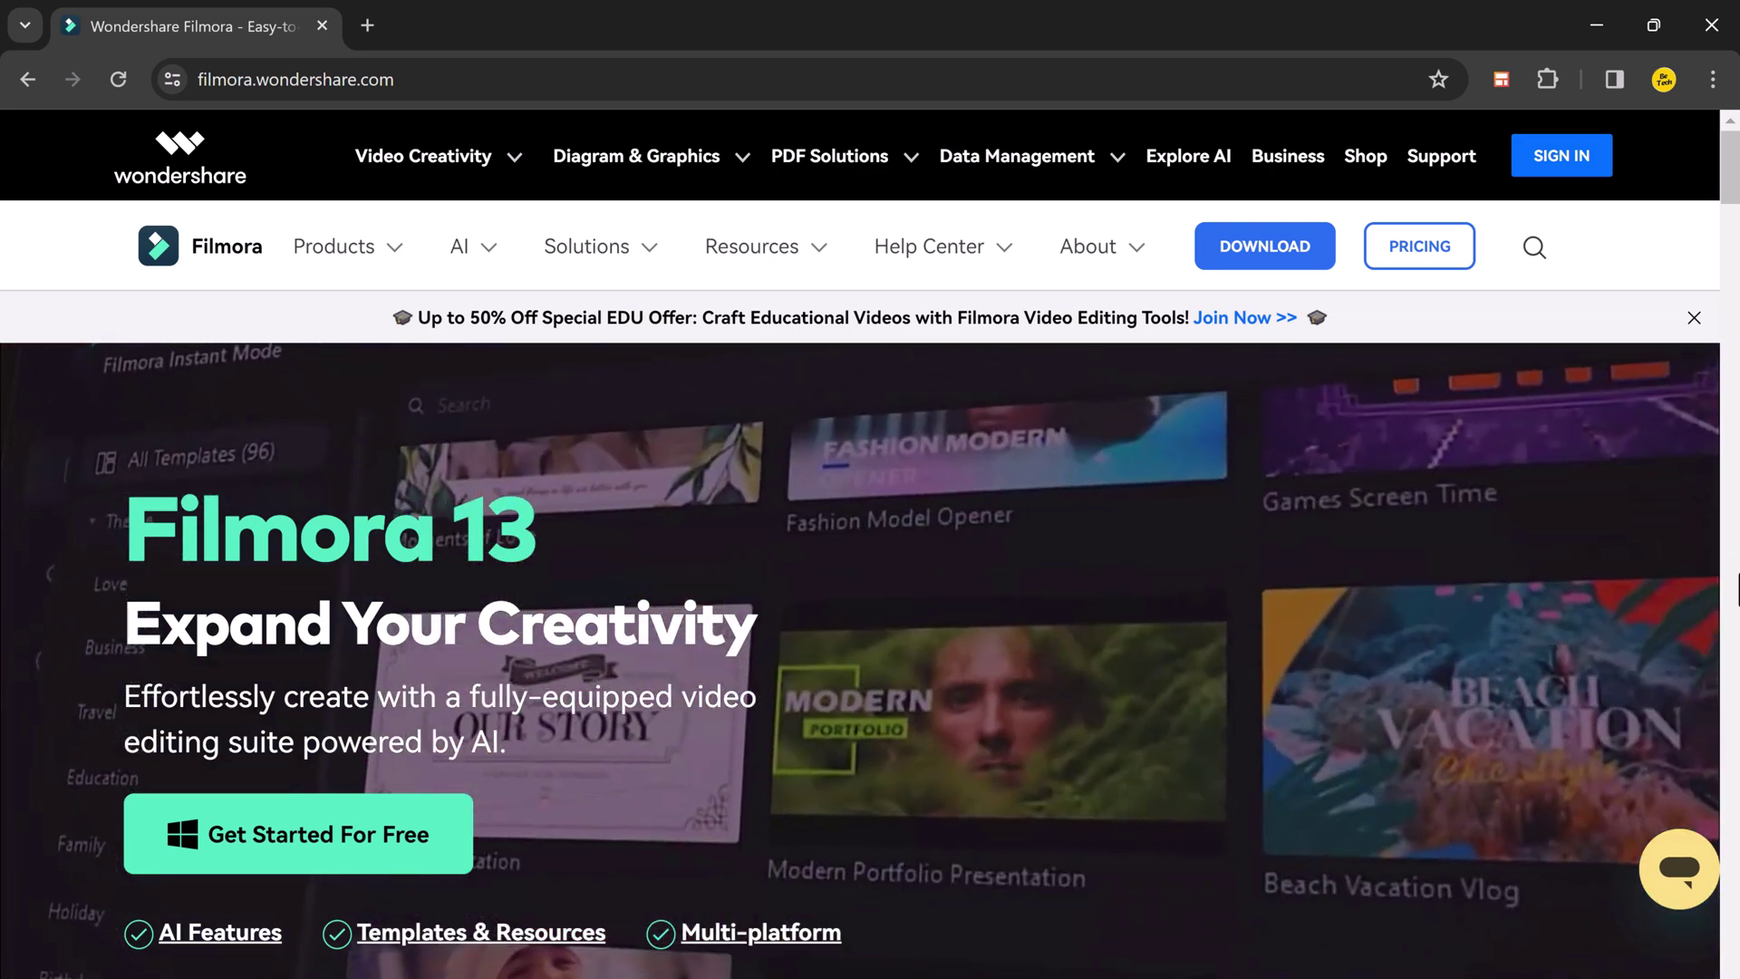
scroll(761, 633, down, 3)
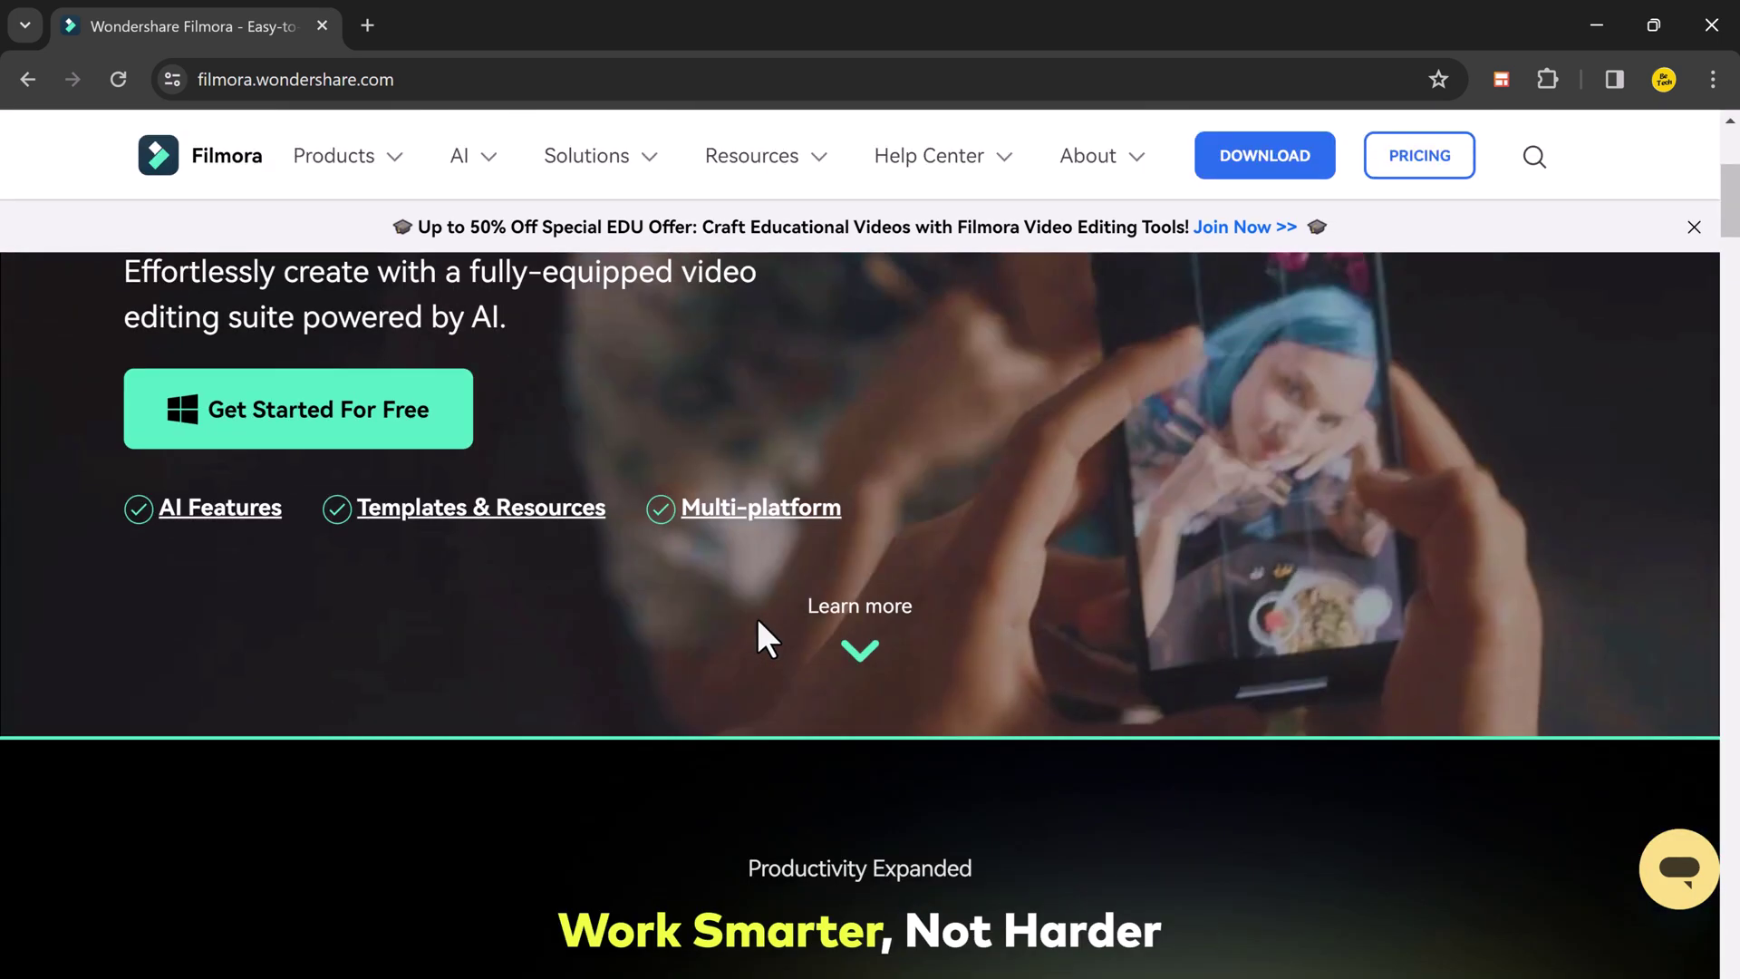
scroll(758, 621, down, 3)
scroll(758, 621, down, 3)
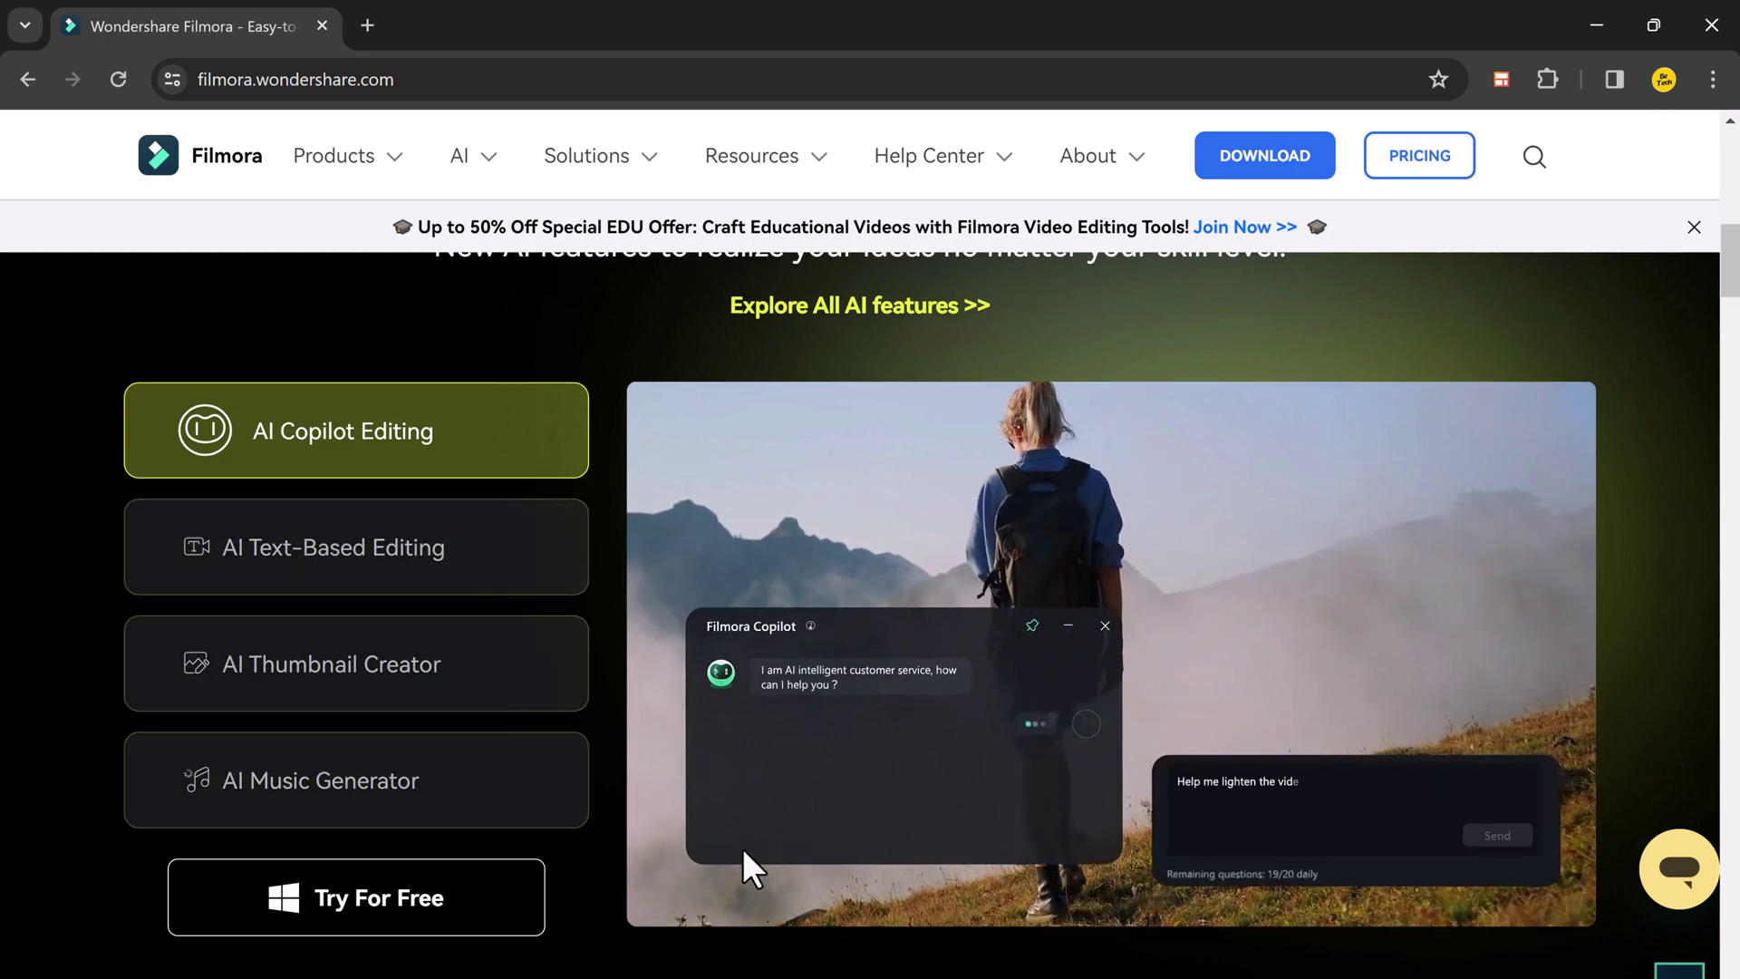
scroll(1264, 871, down, 5)
scroll(1253, 864, down, 3)
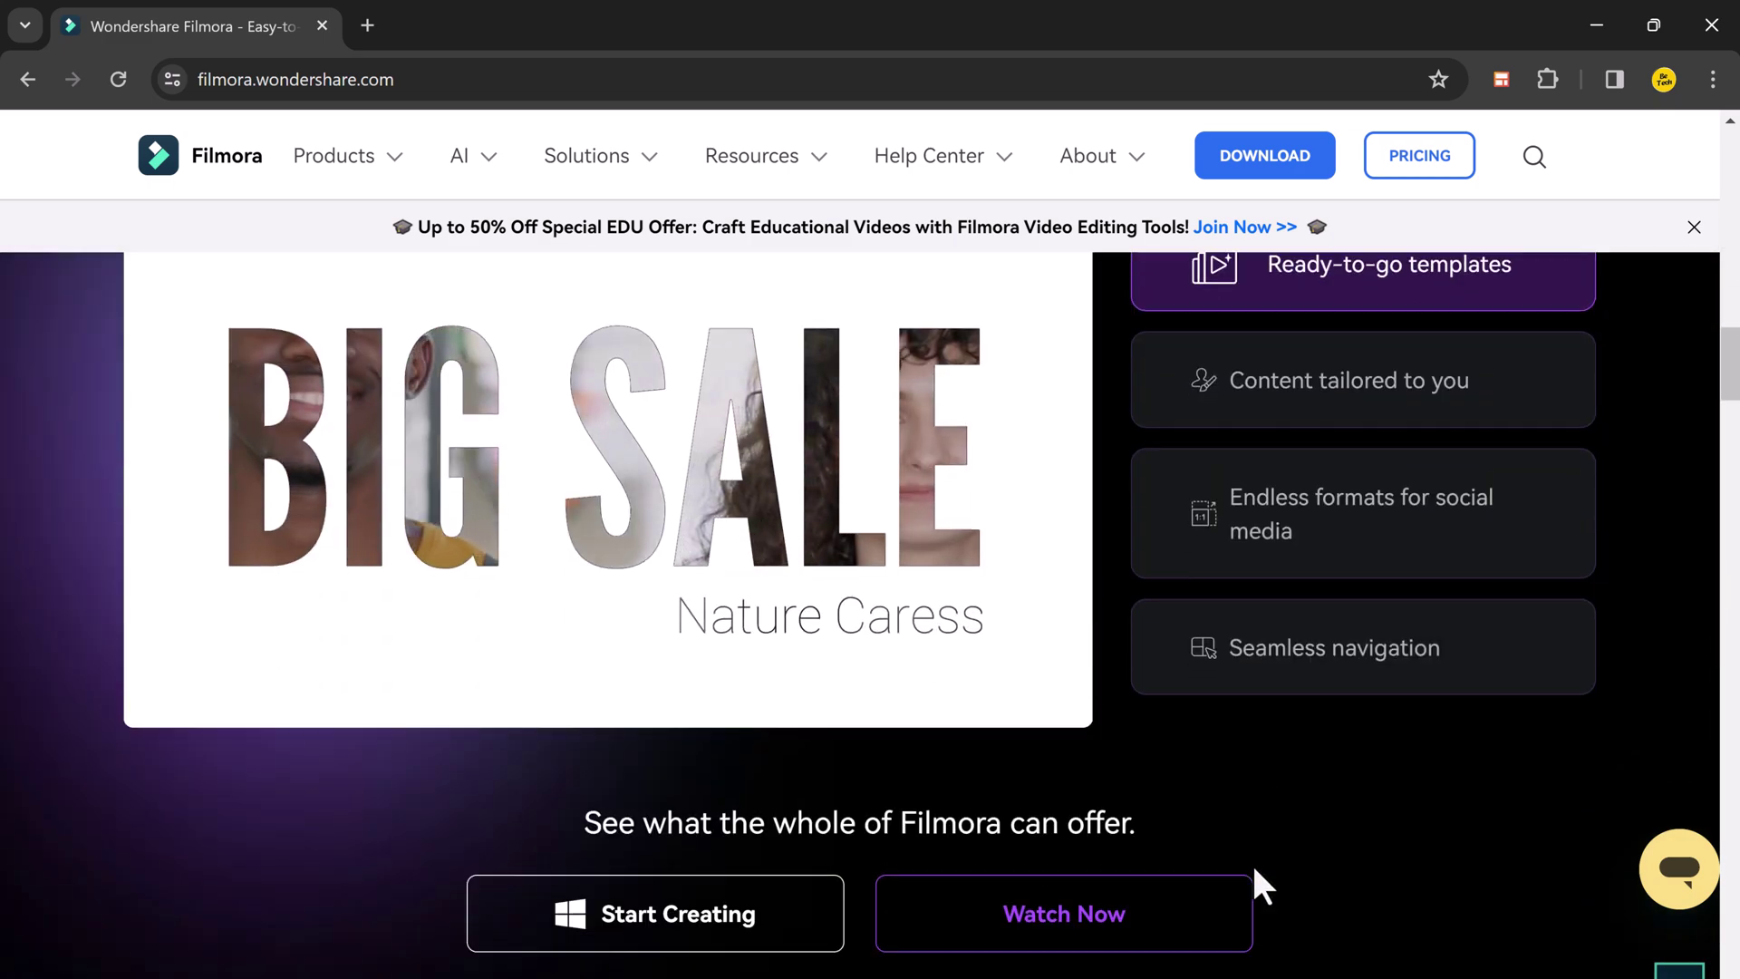
scroll(1252, 862, up, 1)
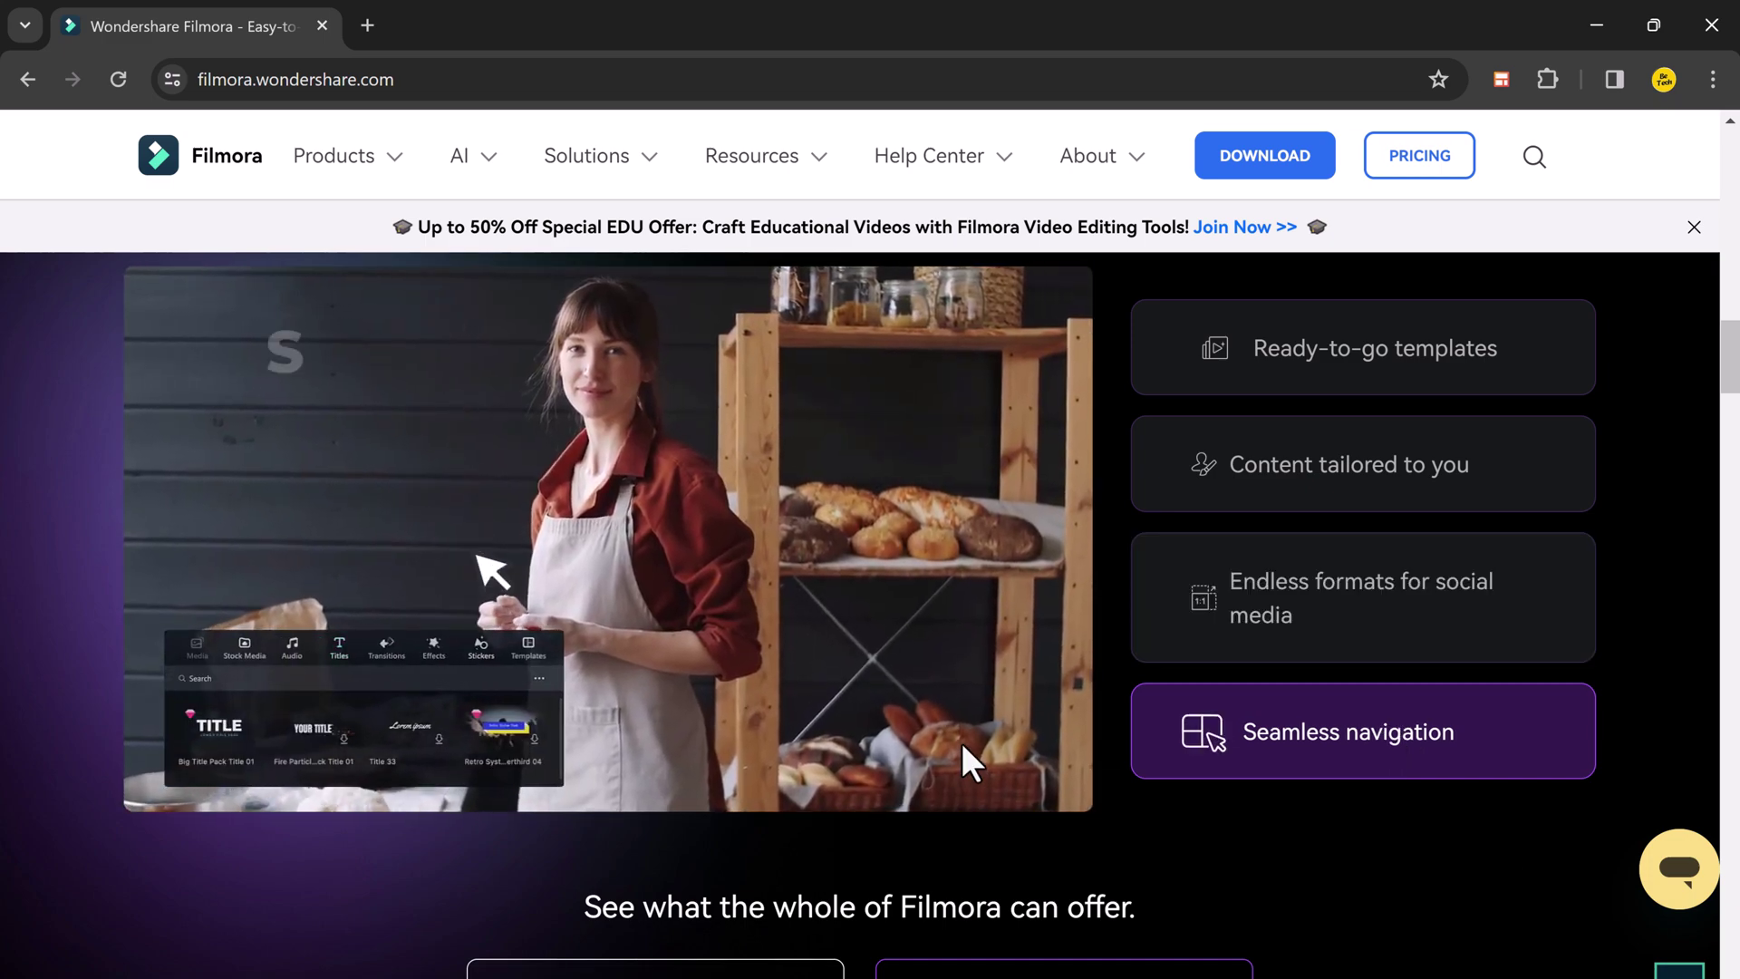
scroll(963, 761, down, 5)
scroll(961, 742, down, 2)
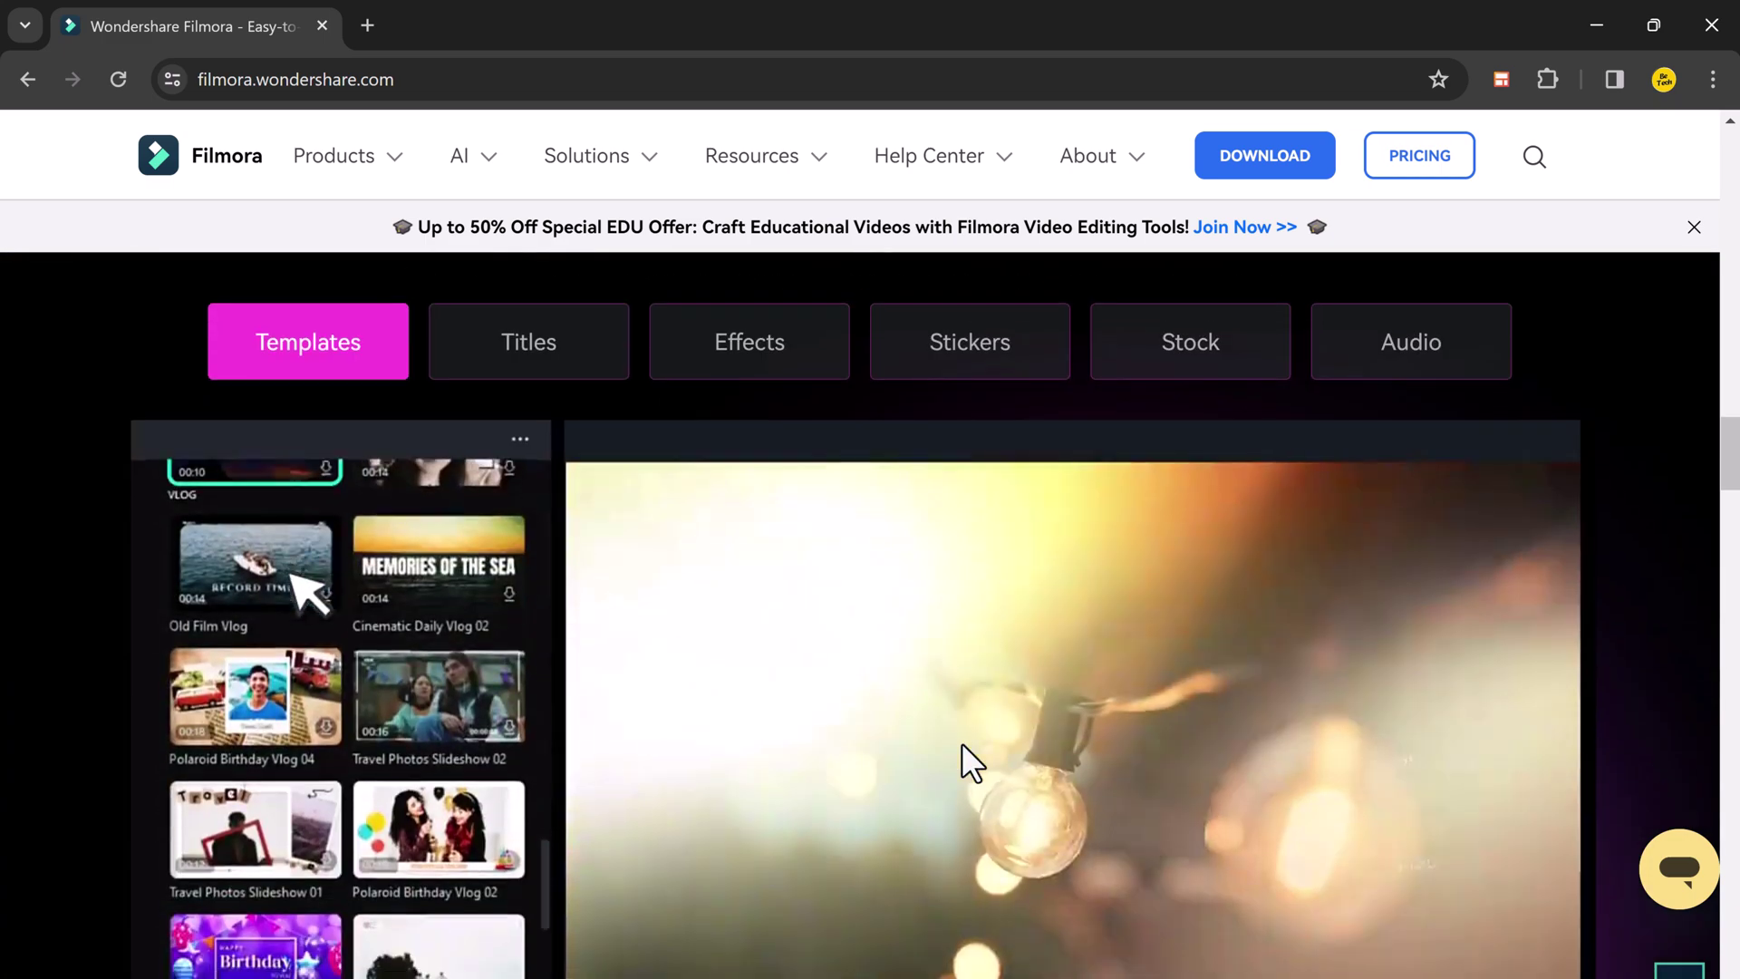
scroll(962, 743, down, 3)
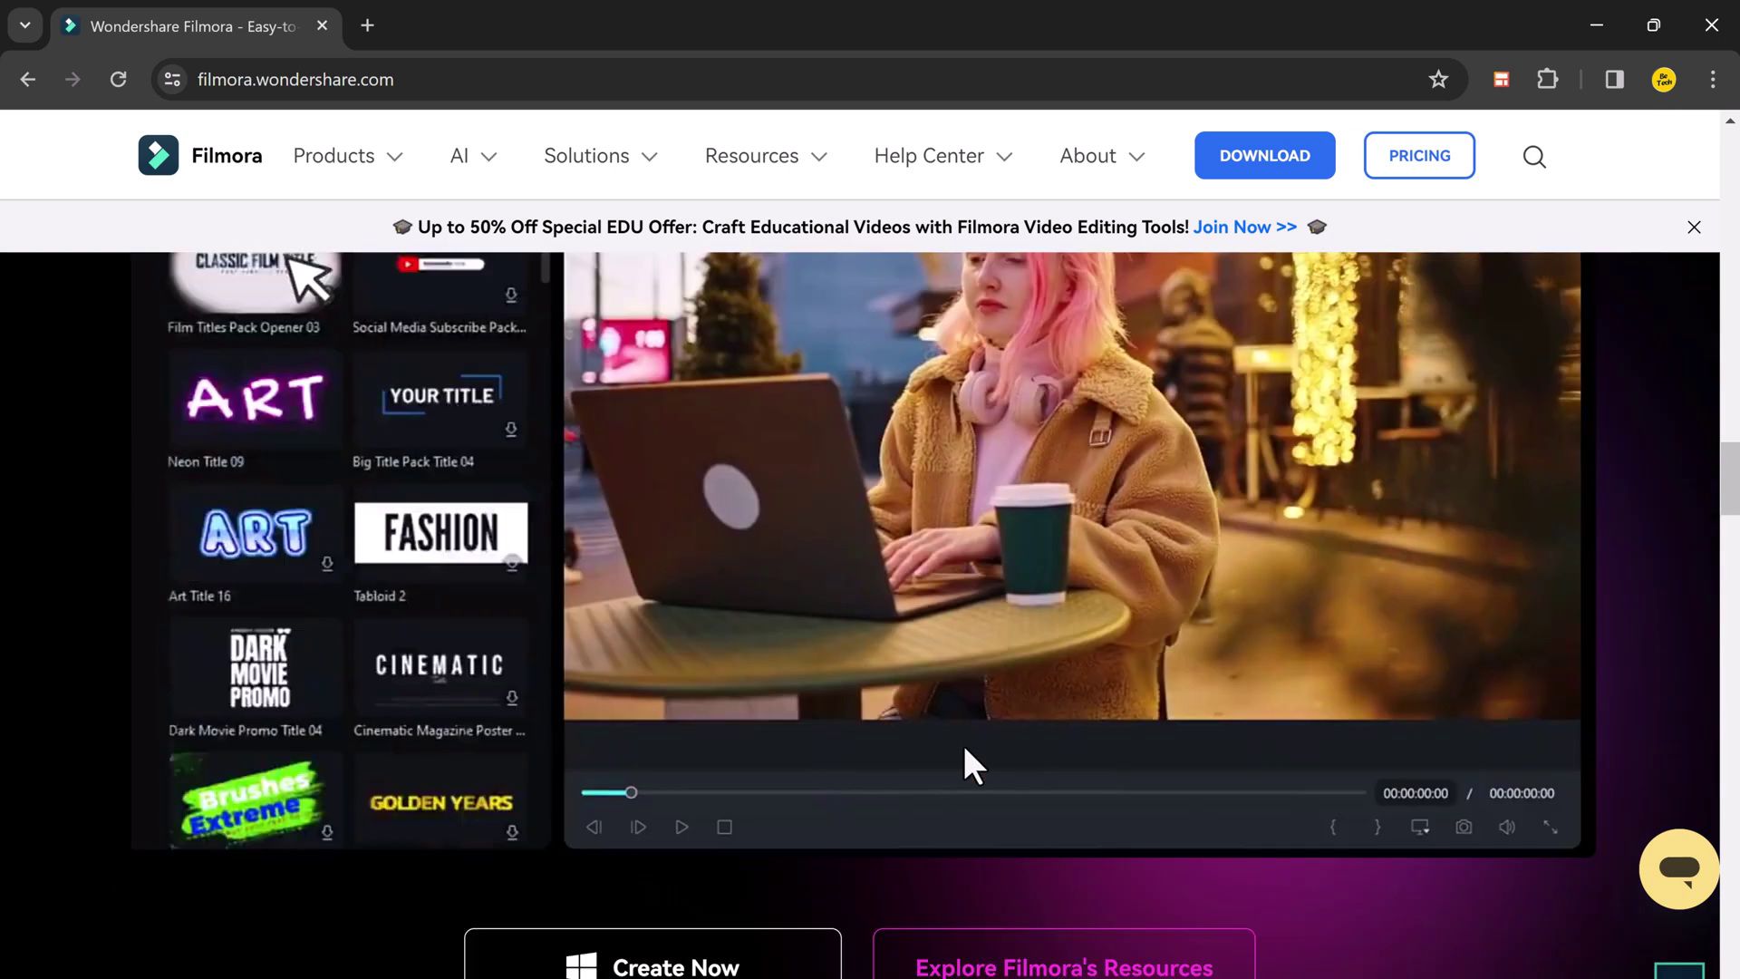
scroll(961, 741, down, 5)
scroll(962, 741, down, 1)
scroll(964, 741, down, 1)
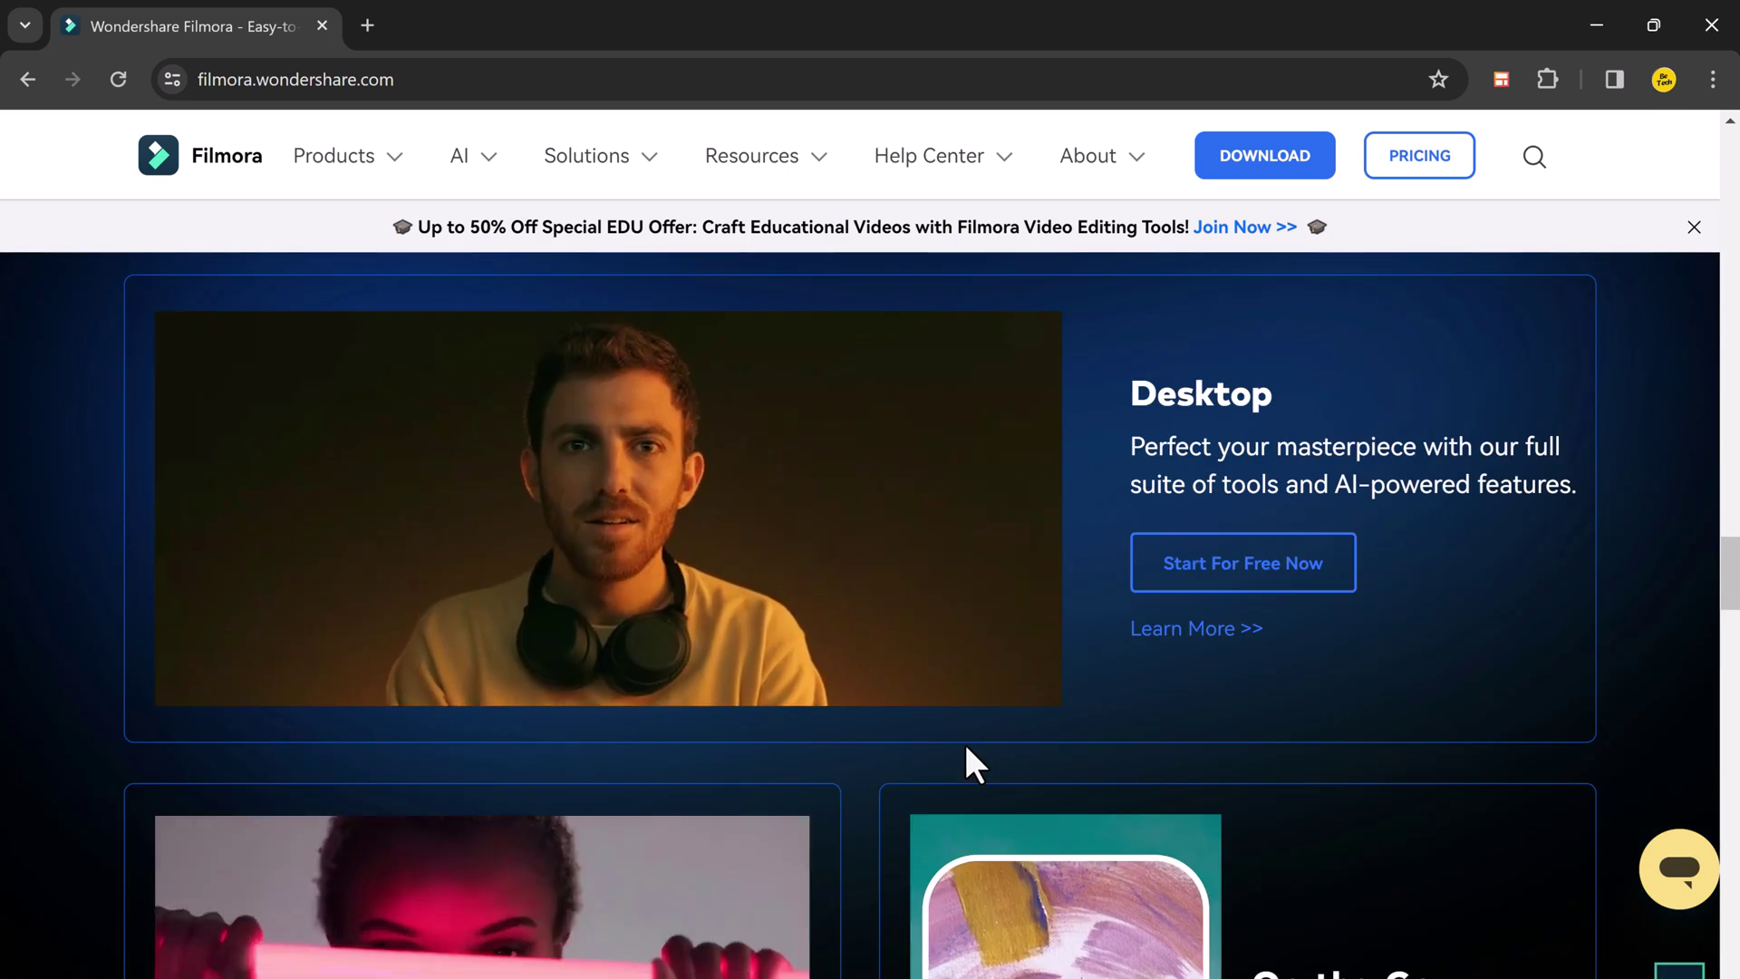
scroll(964, 742, down, 3)
scroll(963, 740, down, 1)
scroll(965, 741, down, 1)
scroll(964, 741, down, 2)
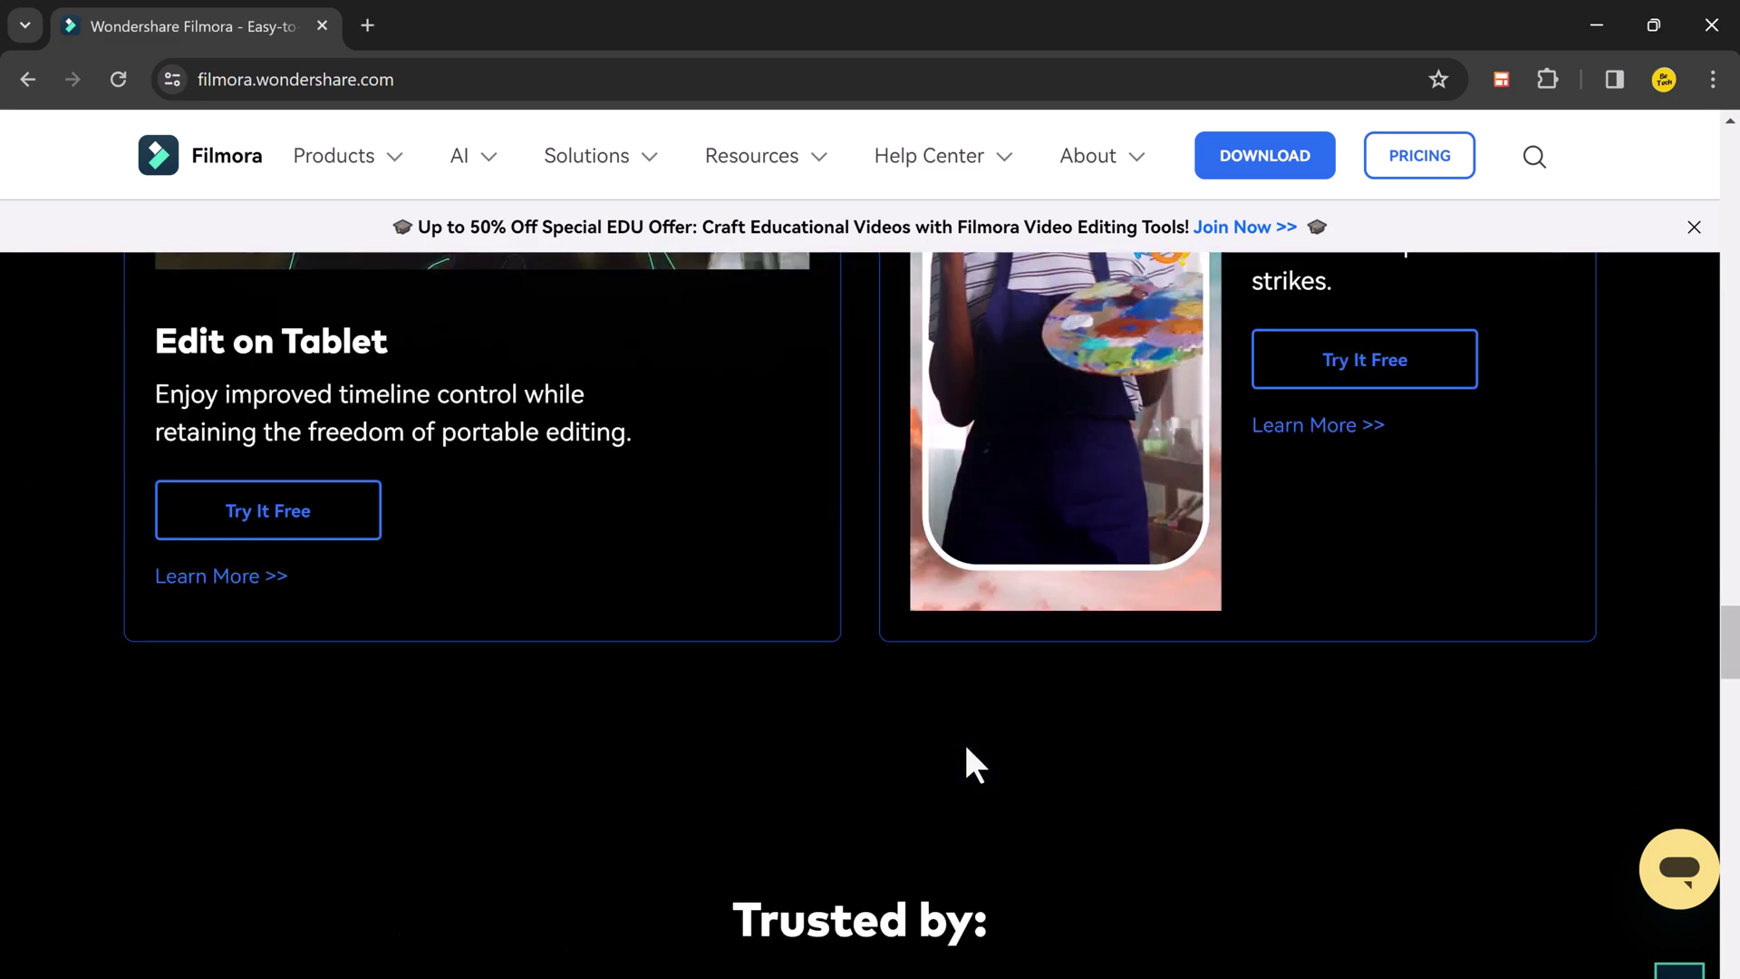
scroll(964, 741, down, 2)
scroll(964, 741, down, 2)
scroll(964, 741, down, 2)
Step: Return to the top of the Filmora homepage and open the Audio library
key(Home)
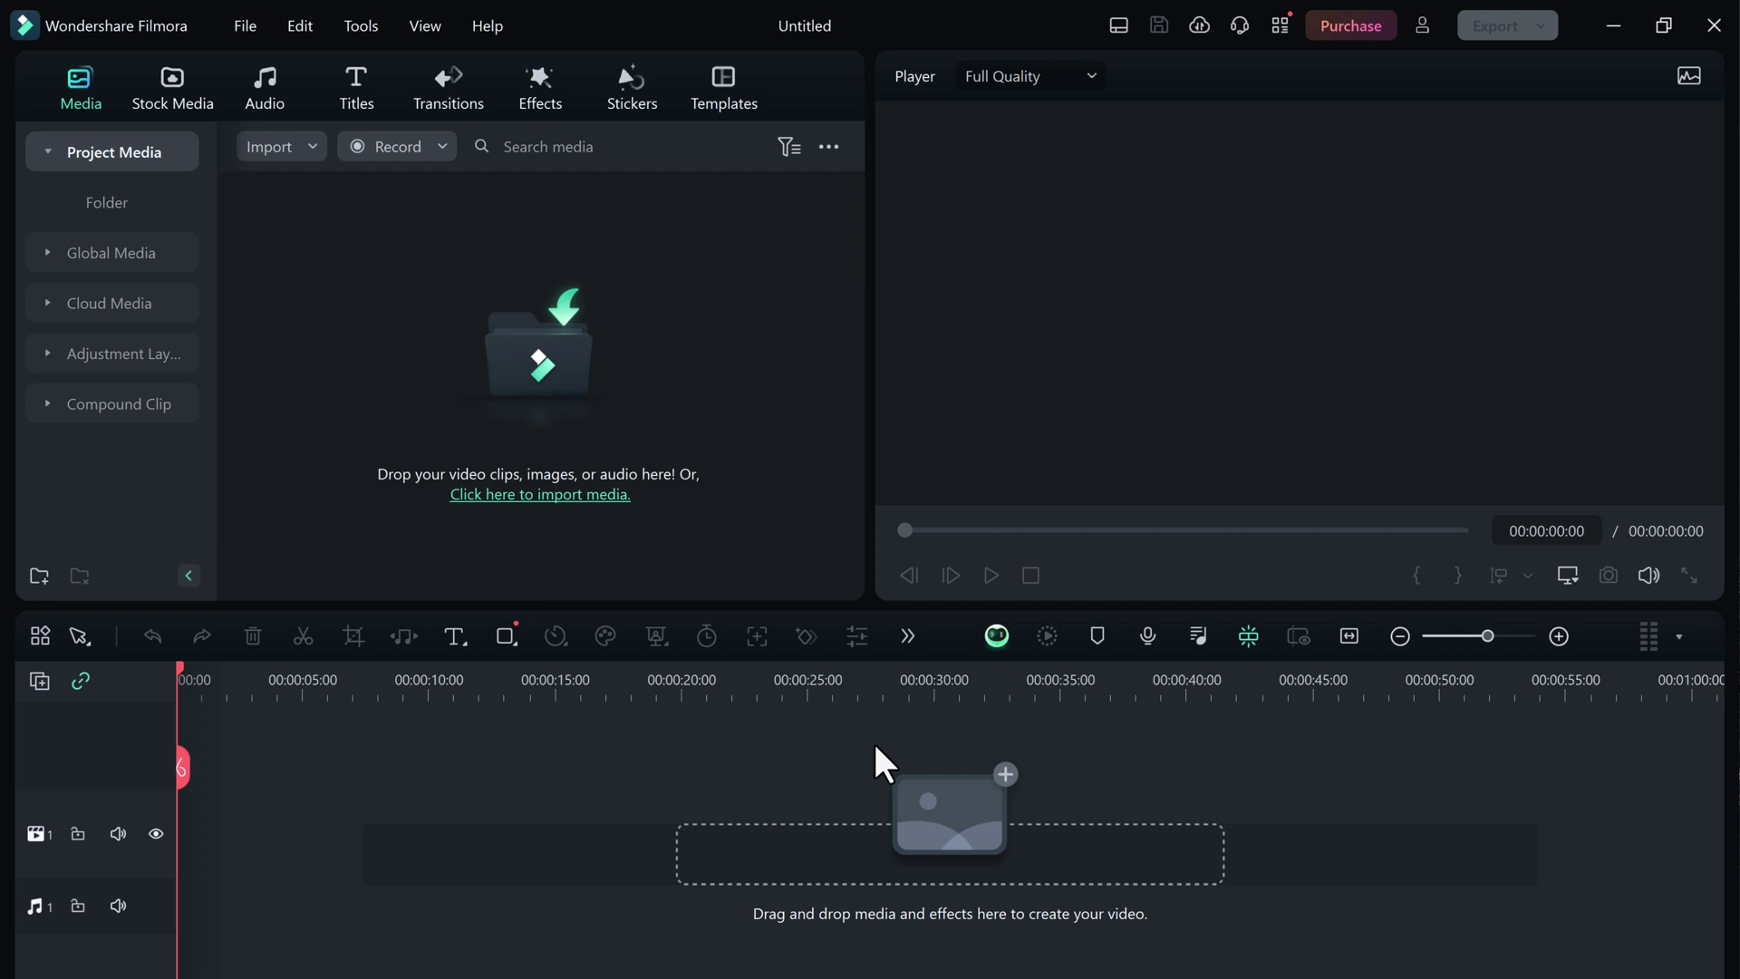
click(261, 87)
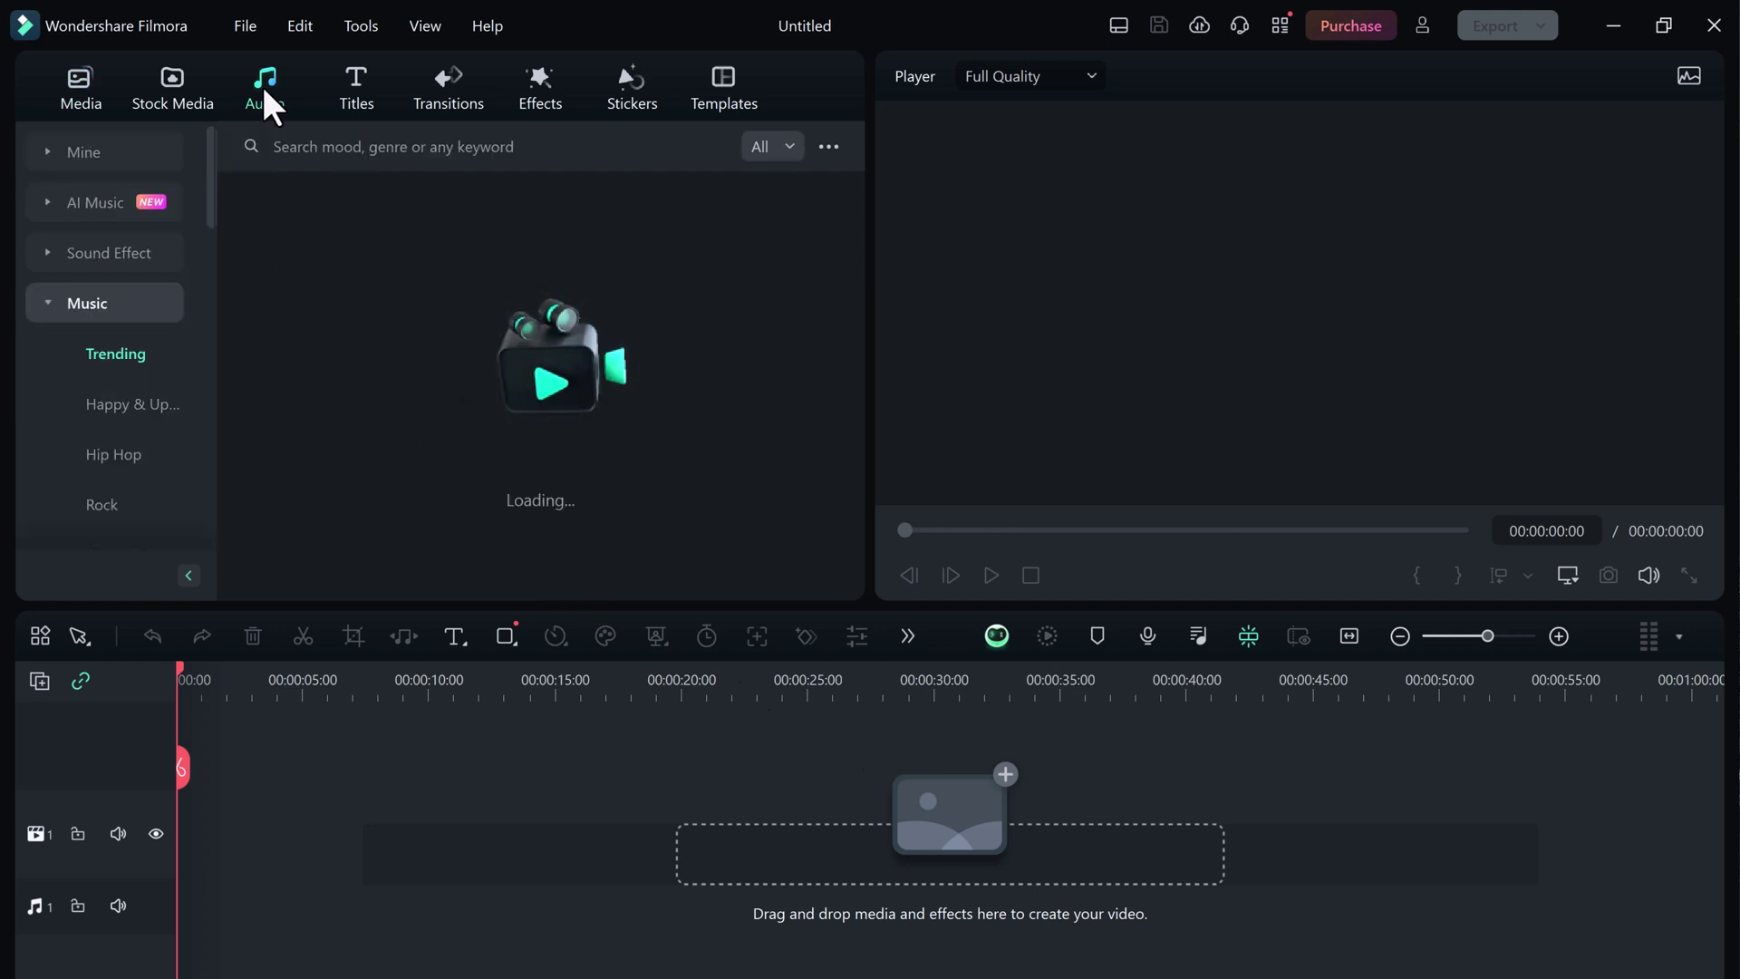
Step: Launch the AI Music Generator from the AI Music tool in the Audio panel
click(107, 204)
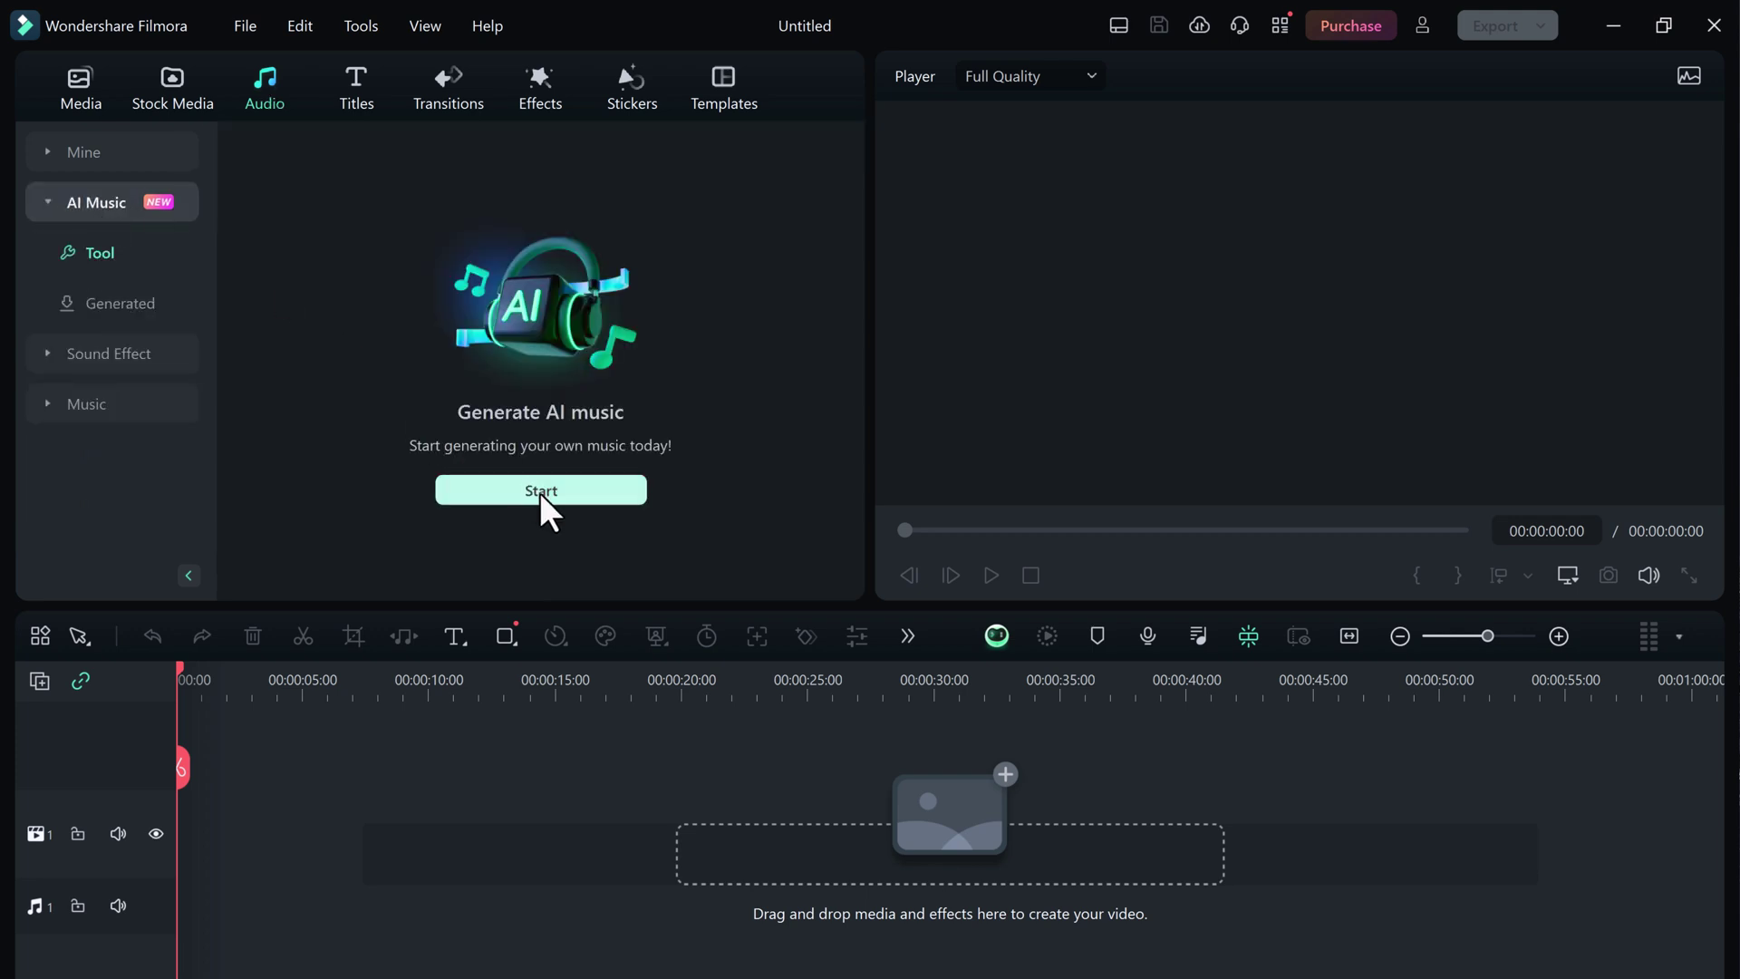
click(565, 492)
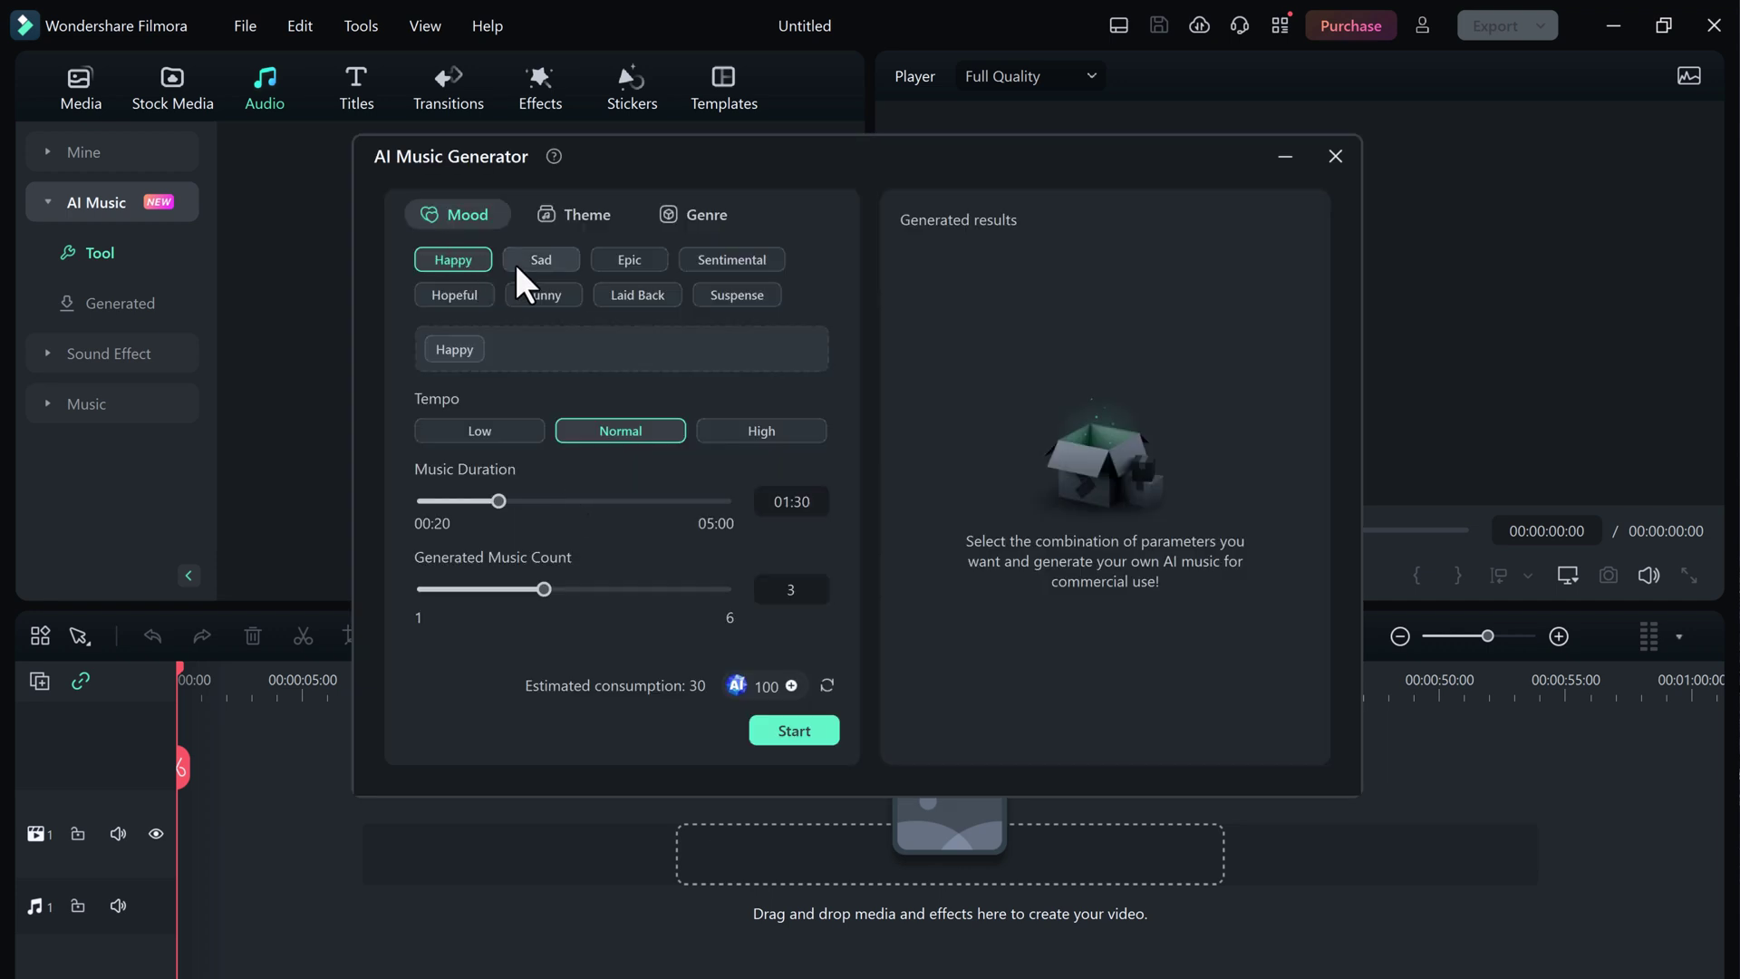
Step: Generate 02:00 AI music with Happy mood, Vlogs theme and HipHop genre
click(539, 259)
click(616, 257)
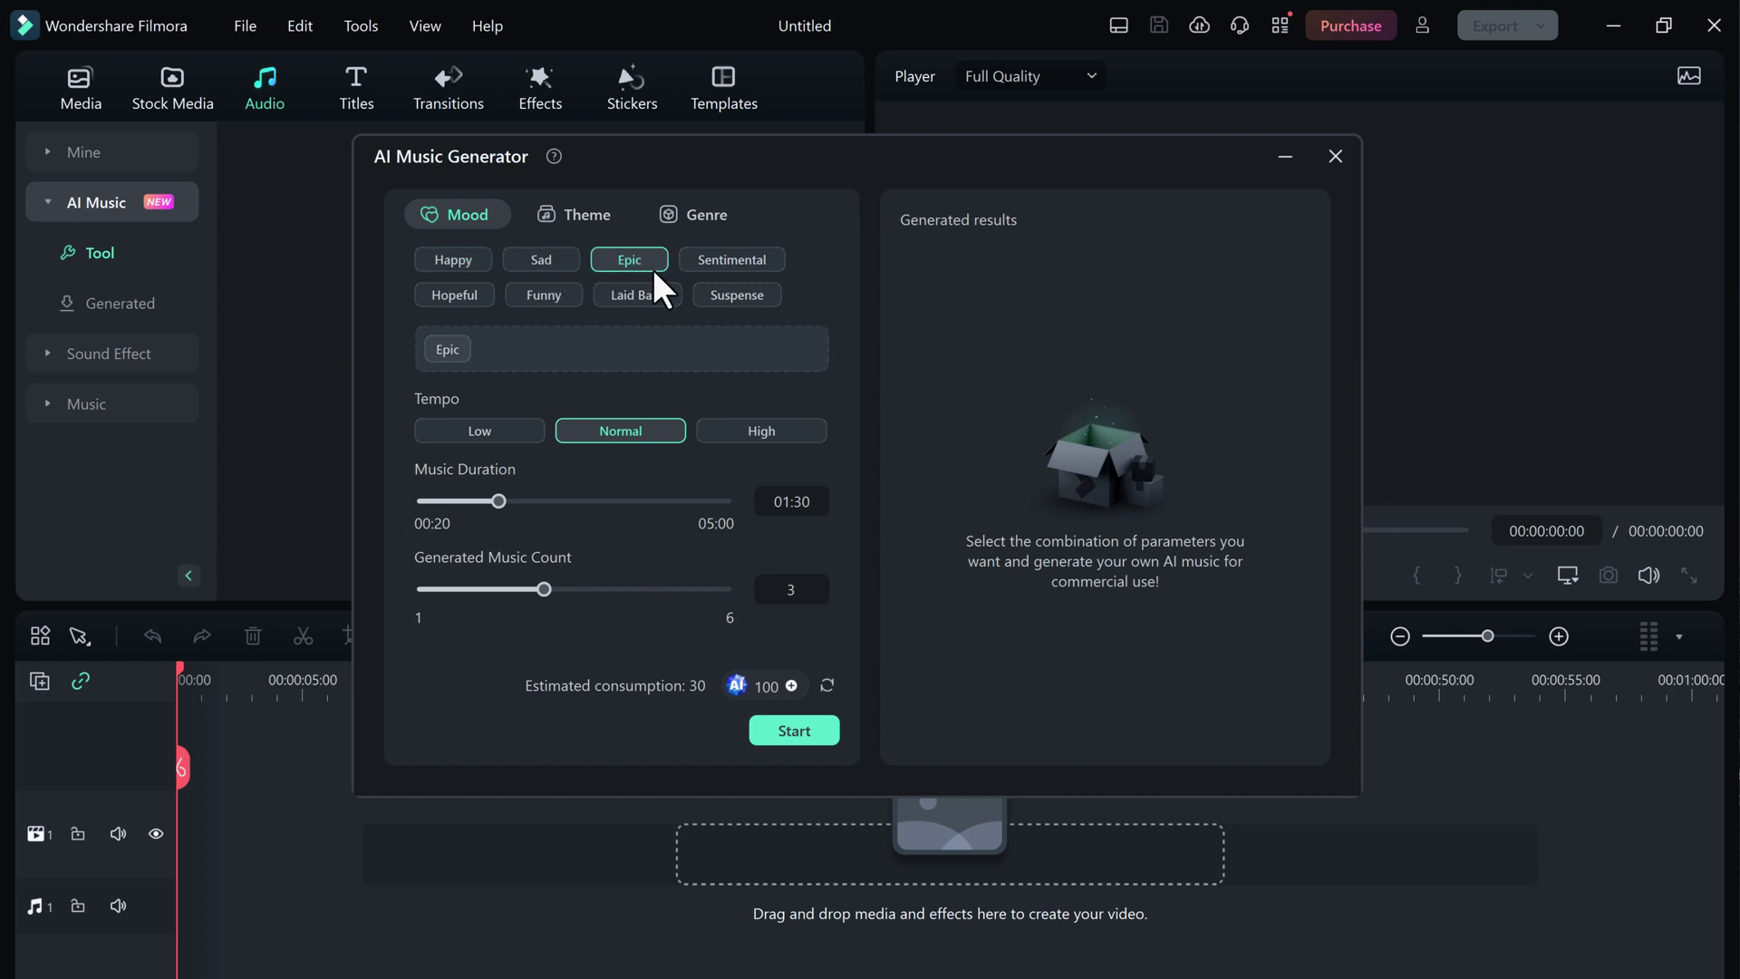
click(735, 294)
click(469, 265)
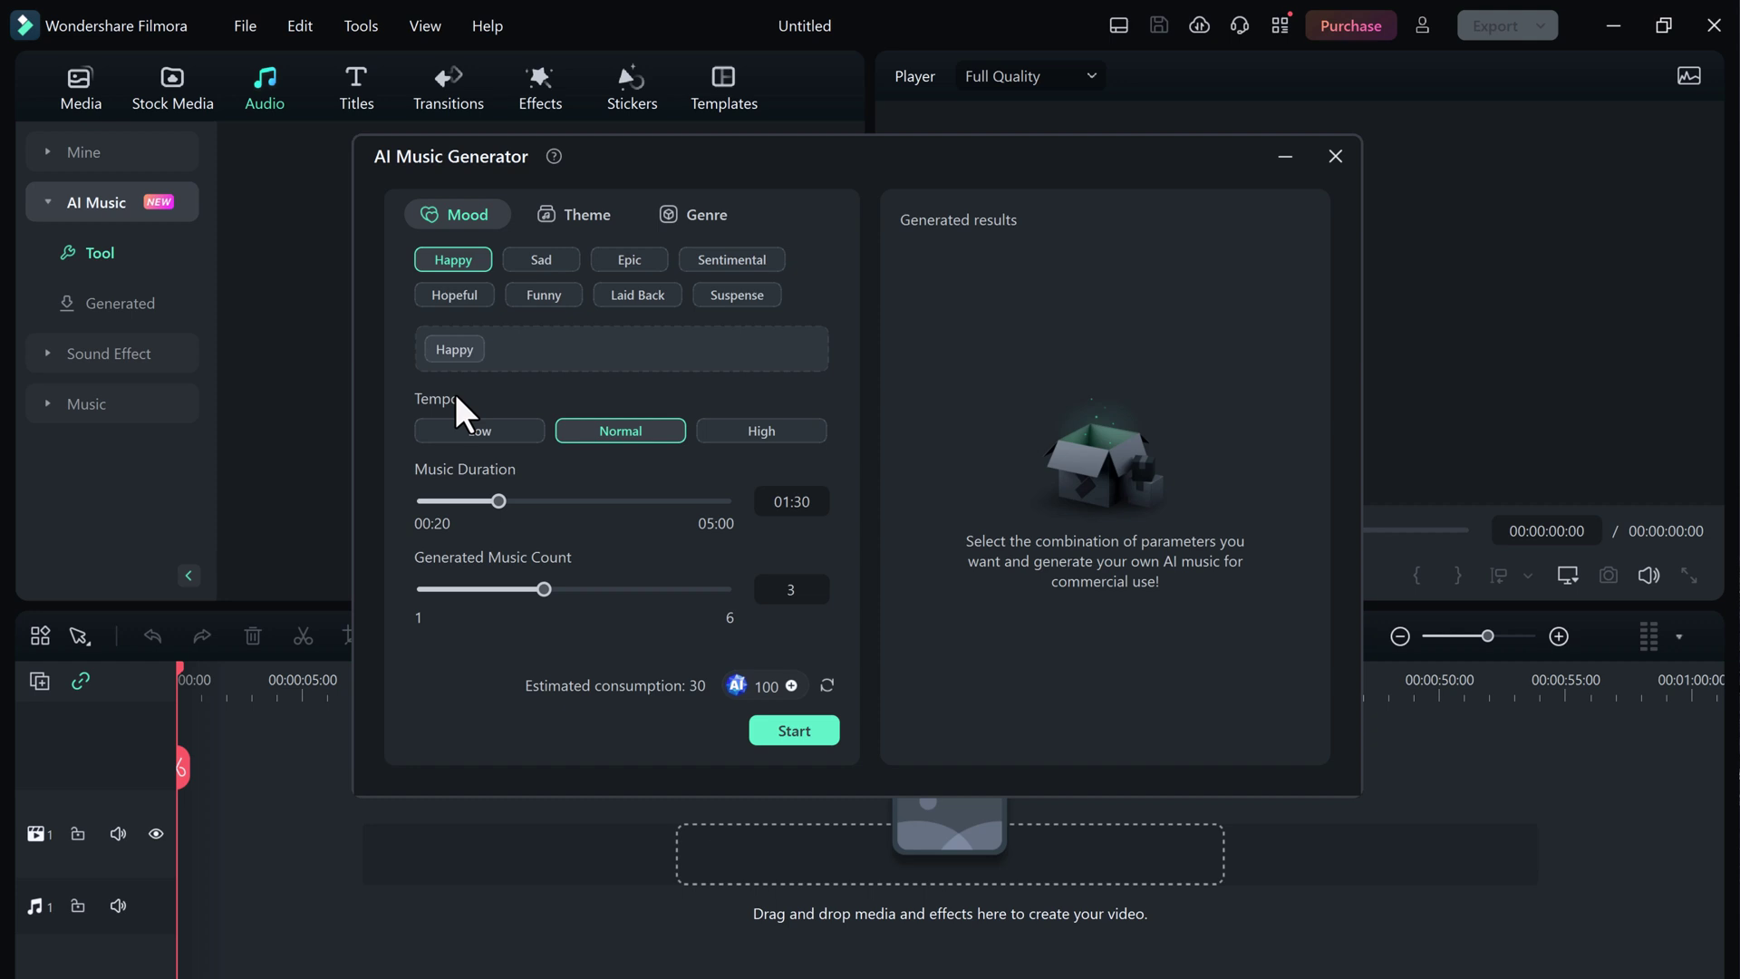
click(569, 212)
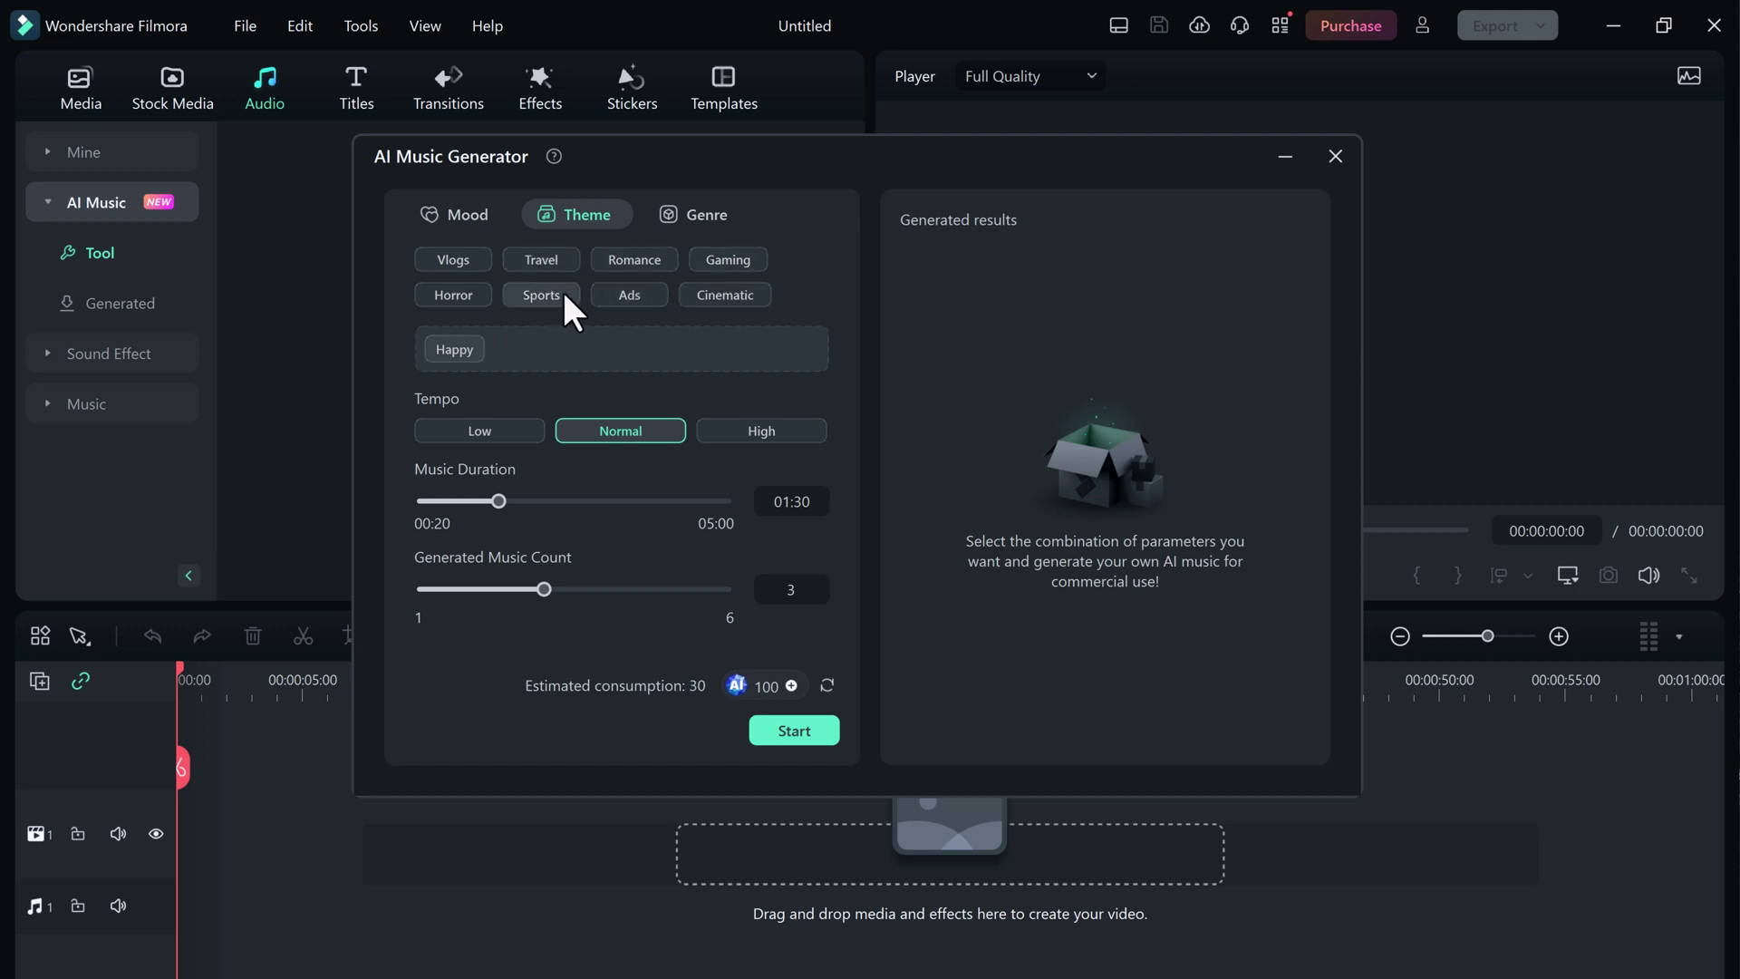
click(459, 262)
click(714, 218)
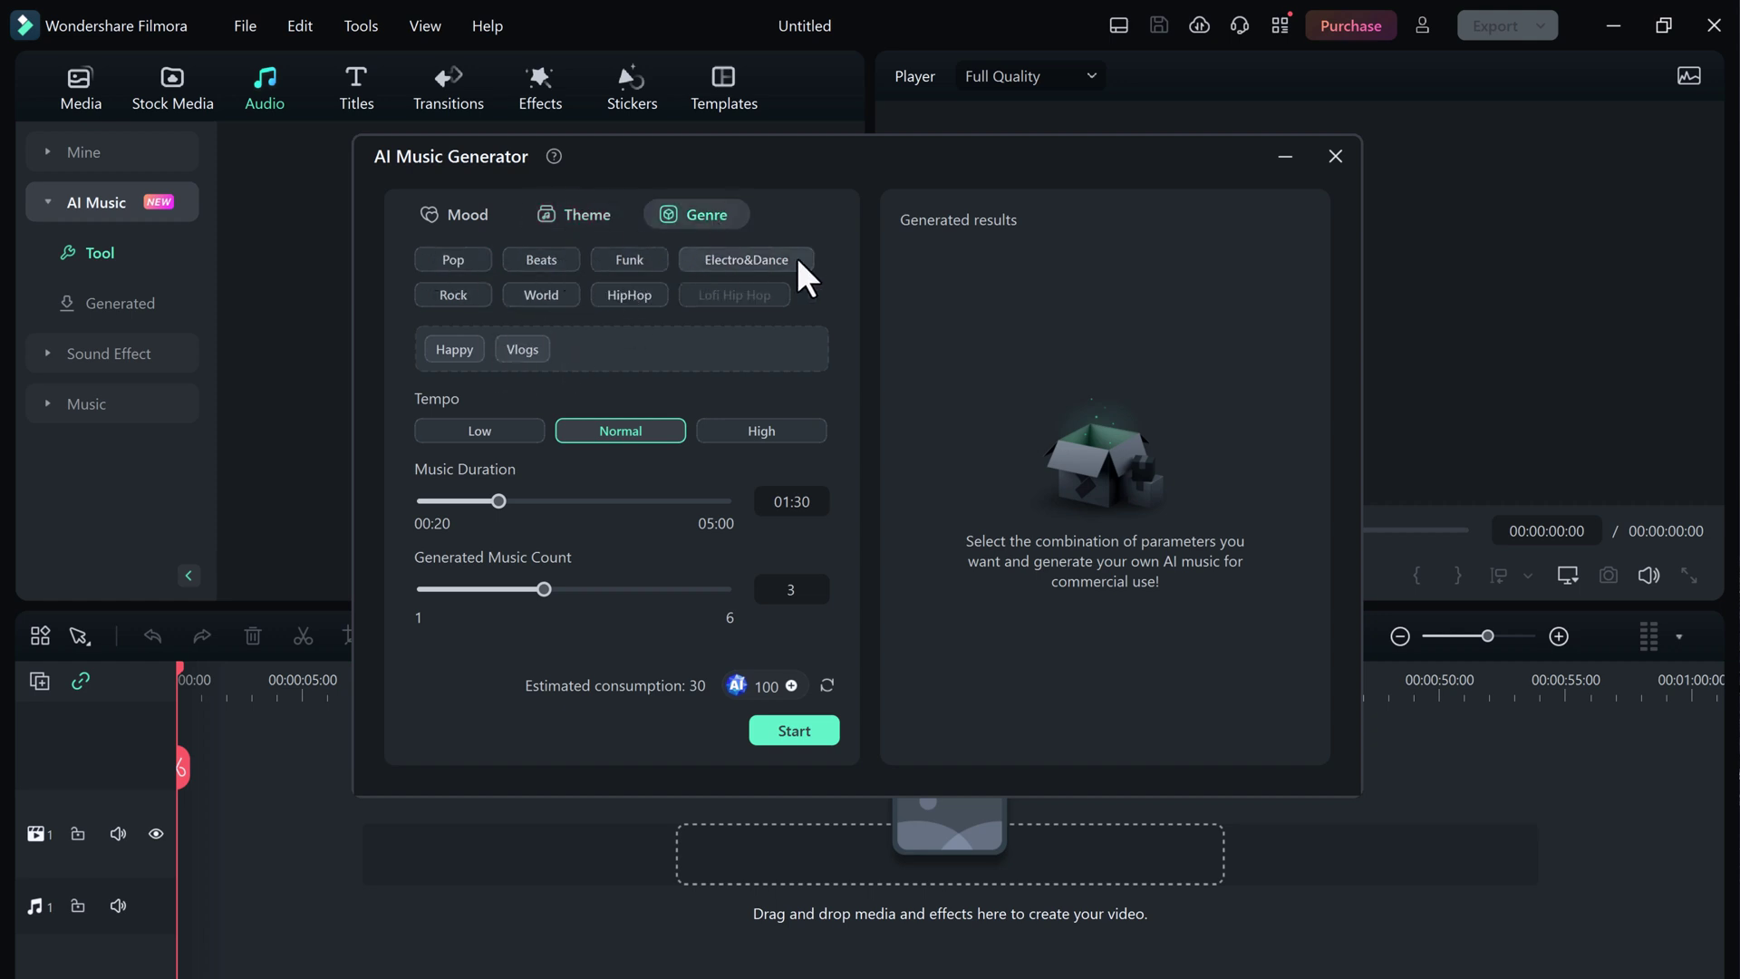
click(621, 295)
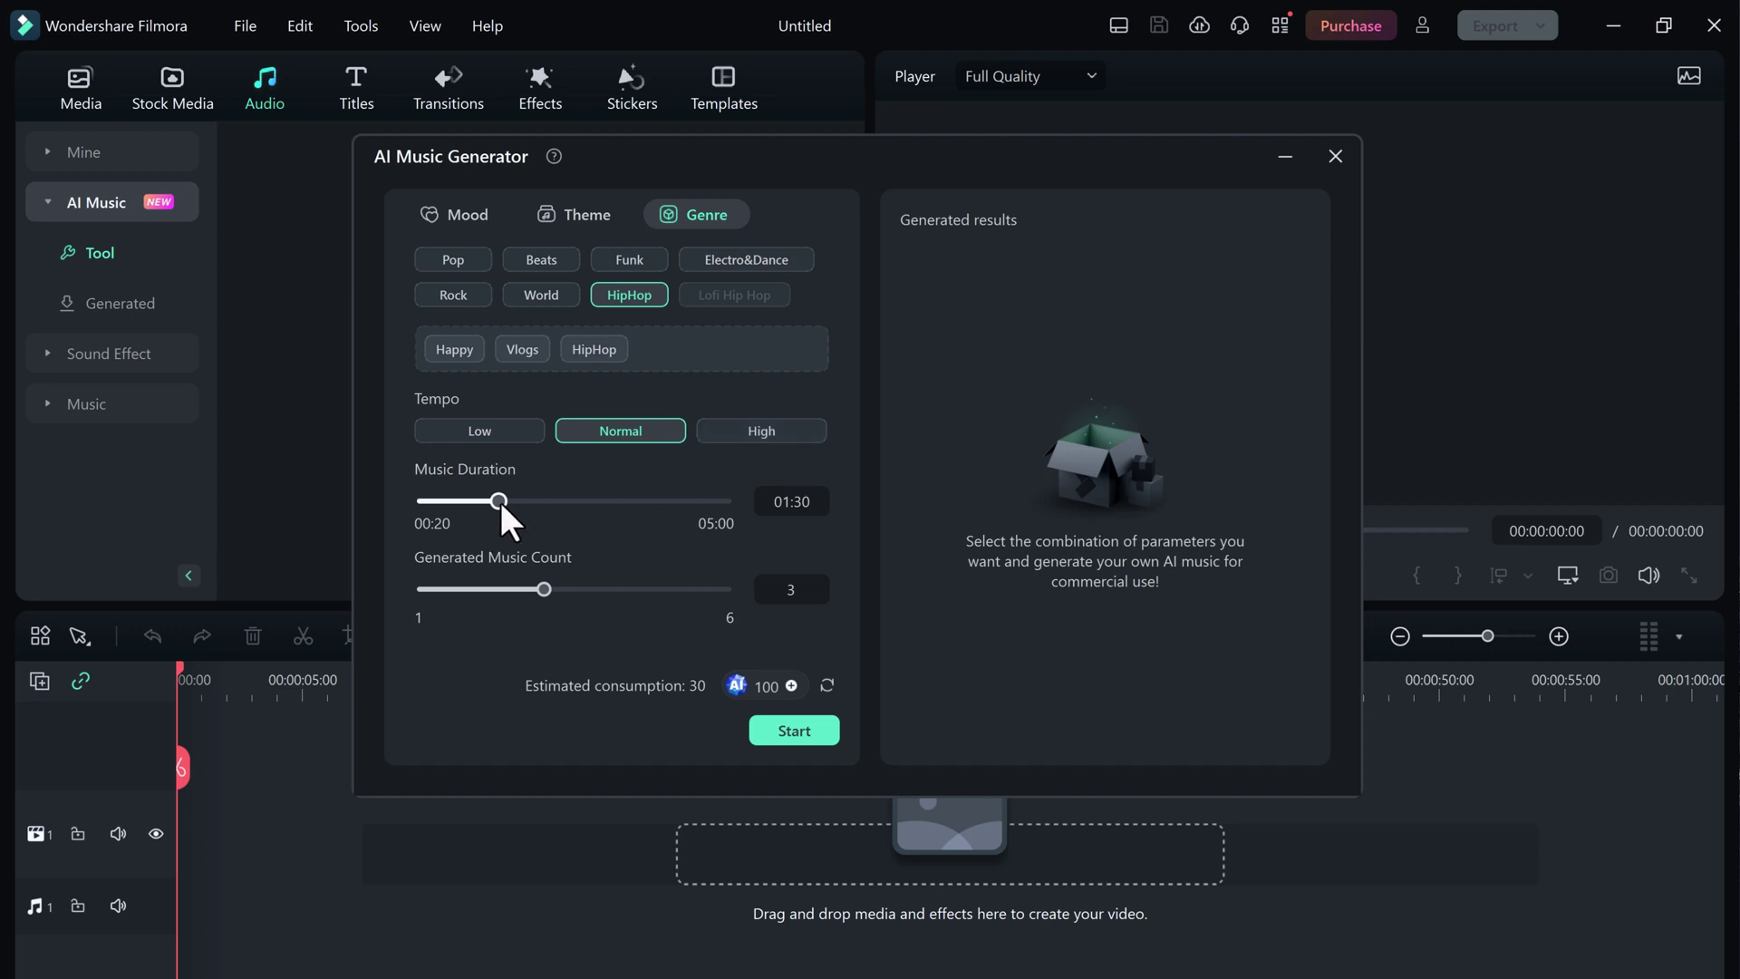
drag(499, 501, 533, 497)
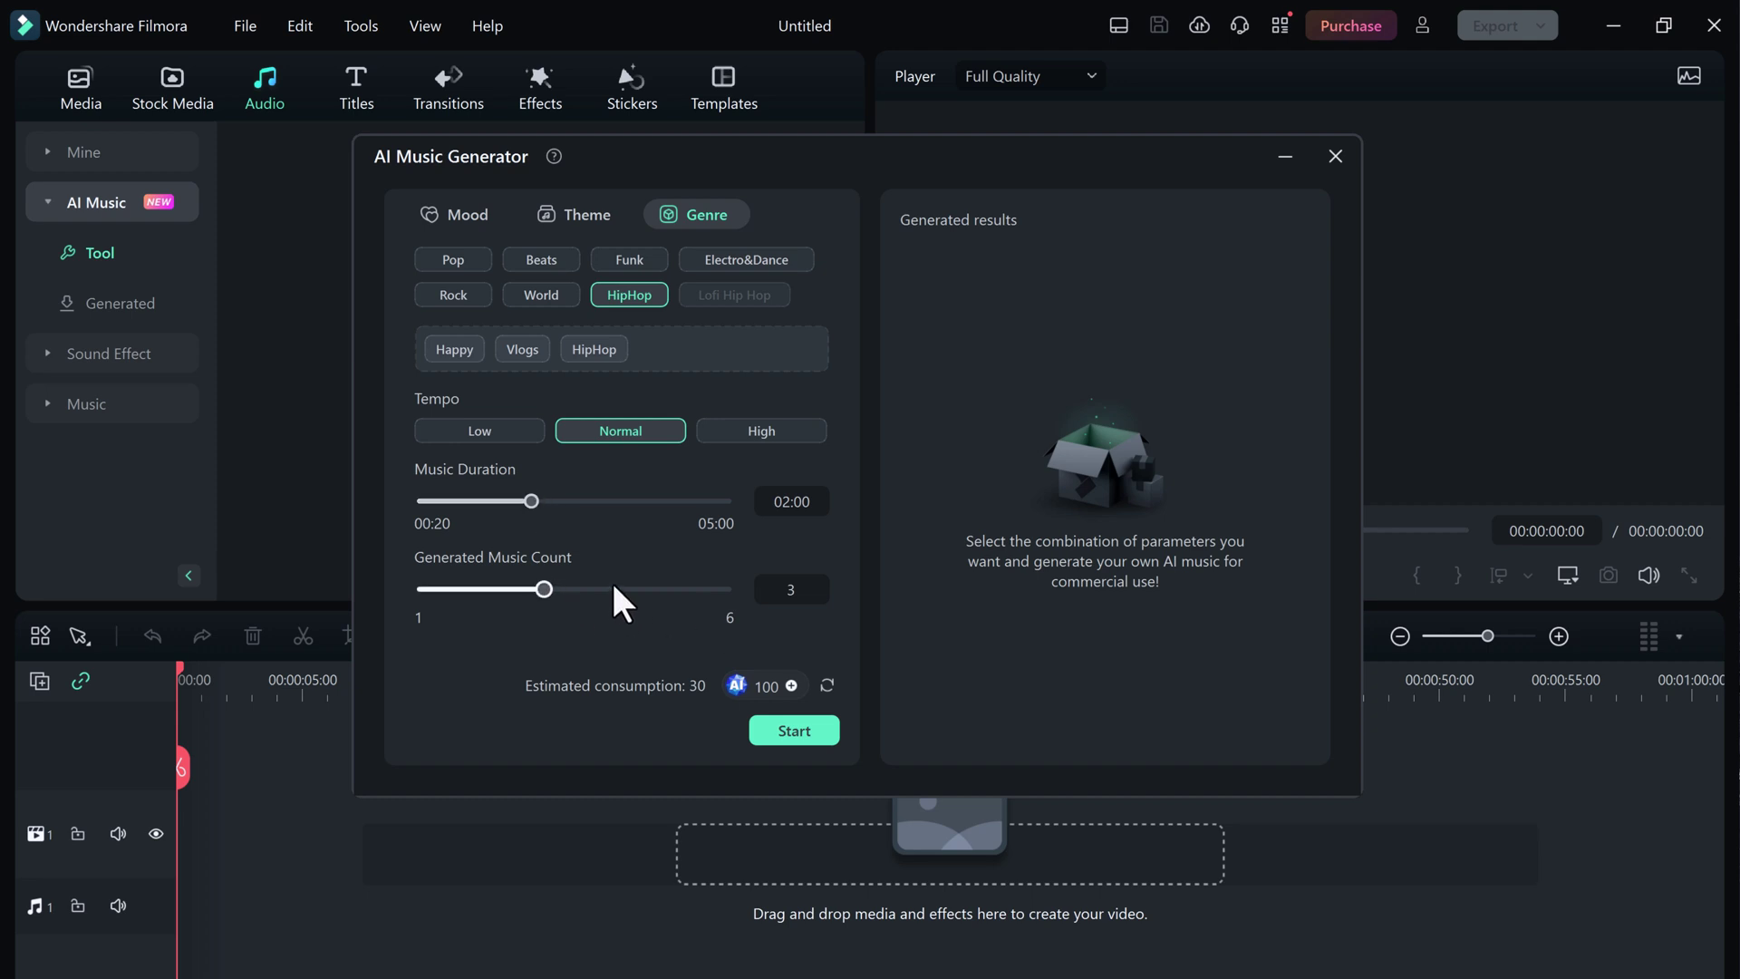
click(795, 730)
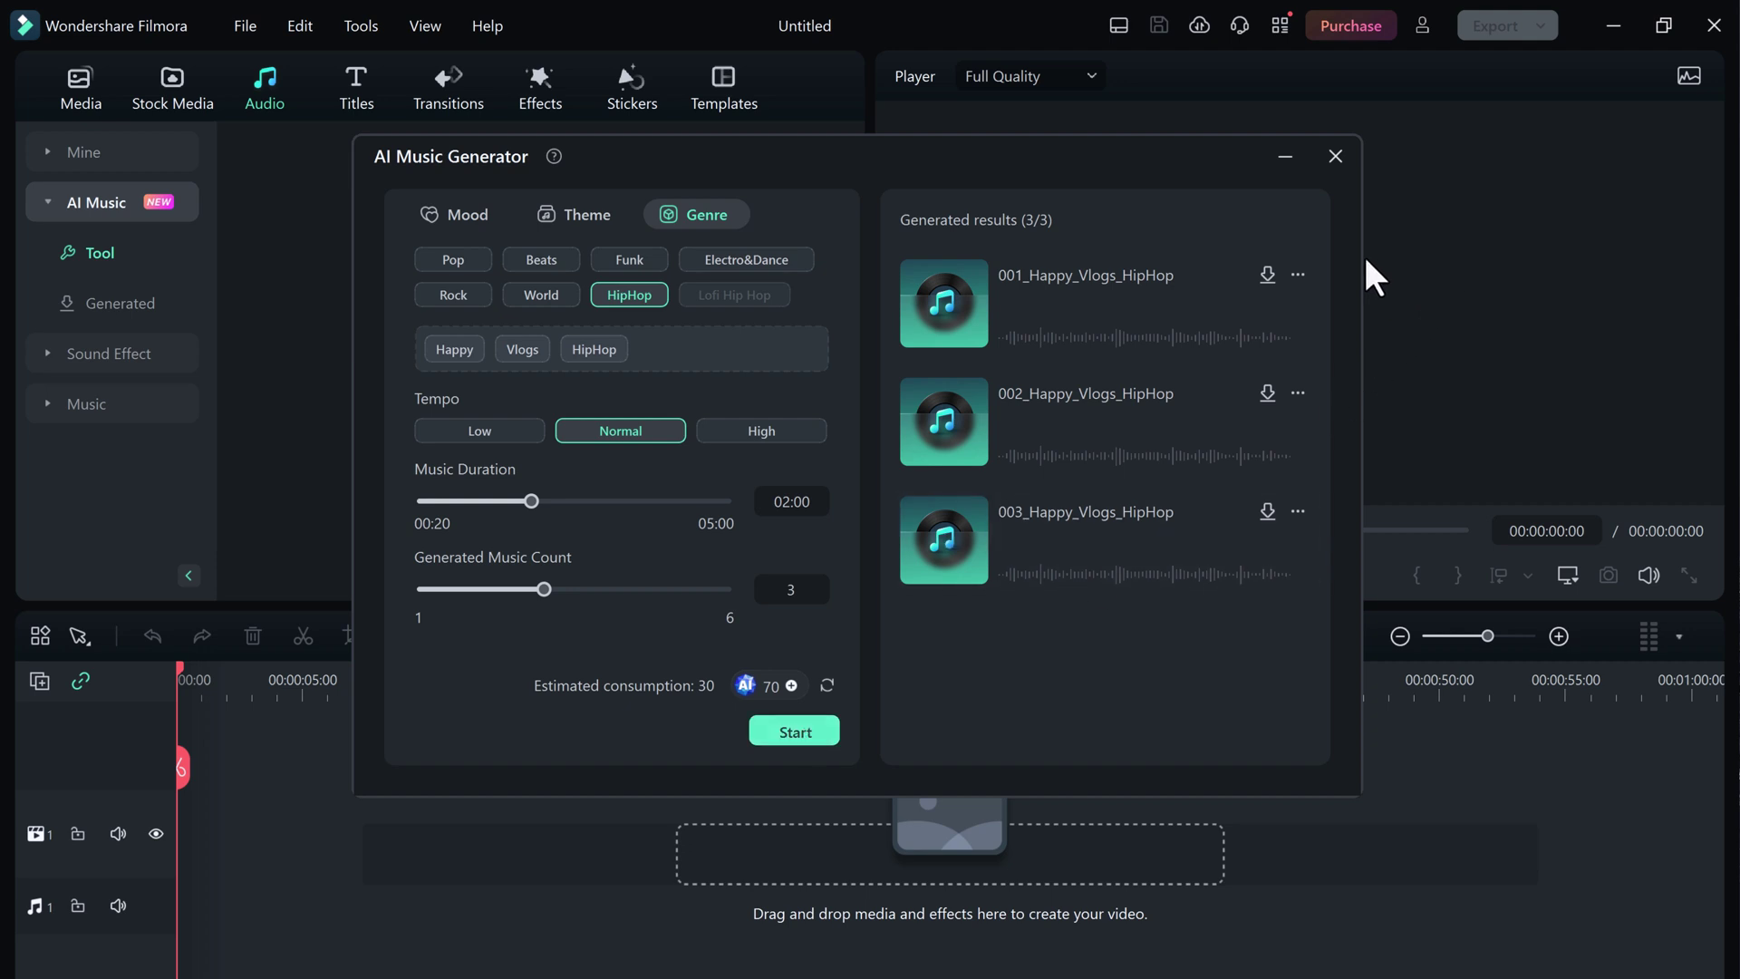
mouse_move(1107, 301)
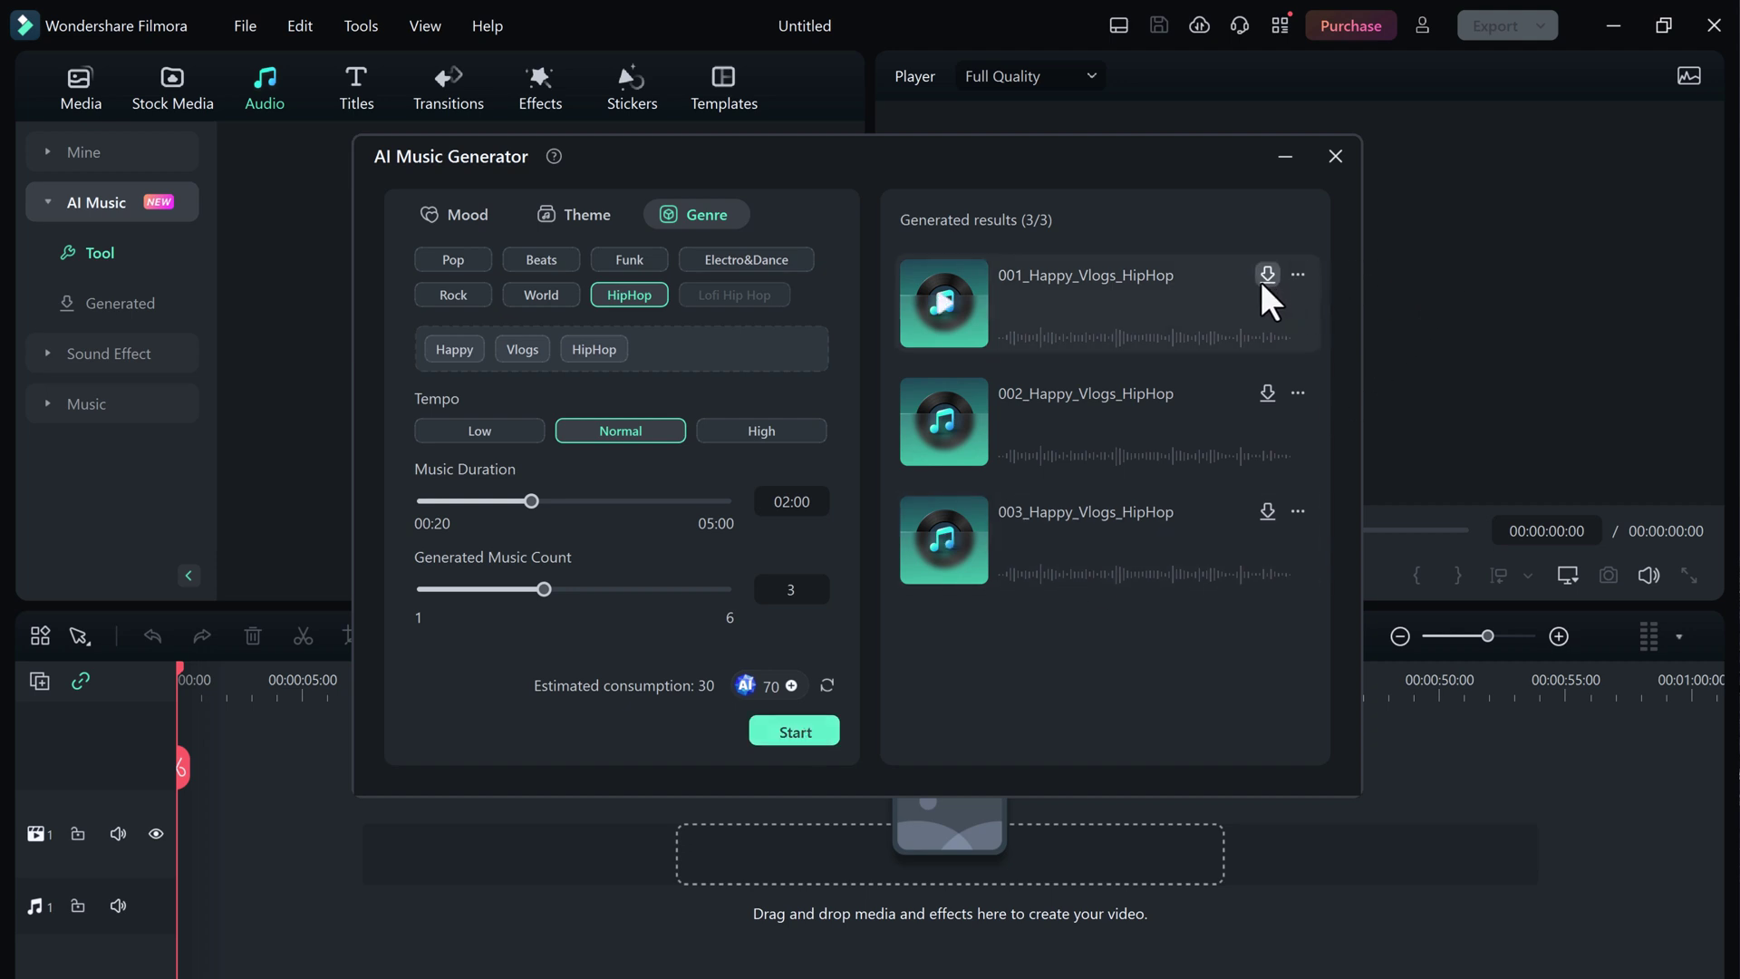
Step: Preview the first two generated tracks, download the first, and close the generator
click(936, 306)
click(942, 423)
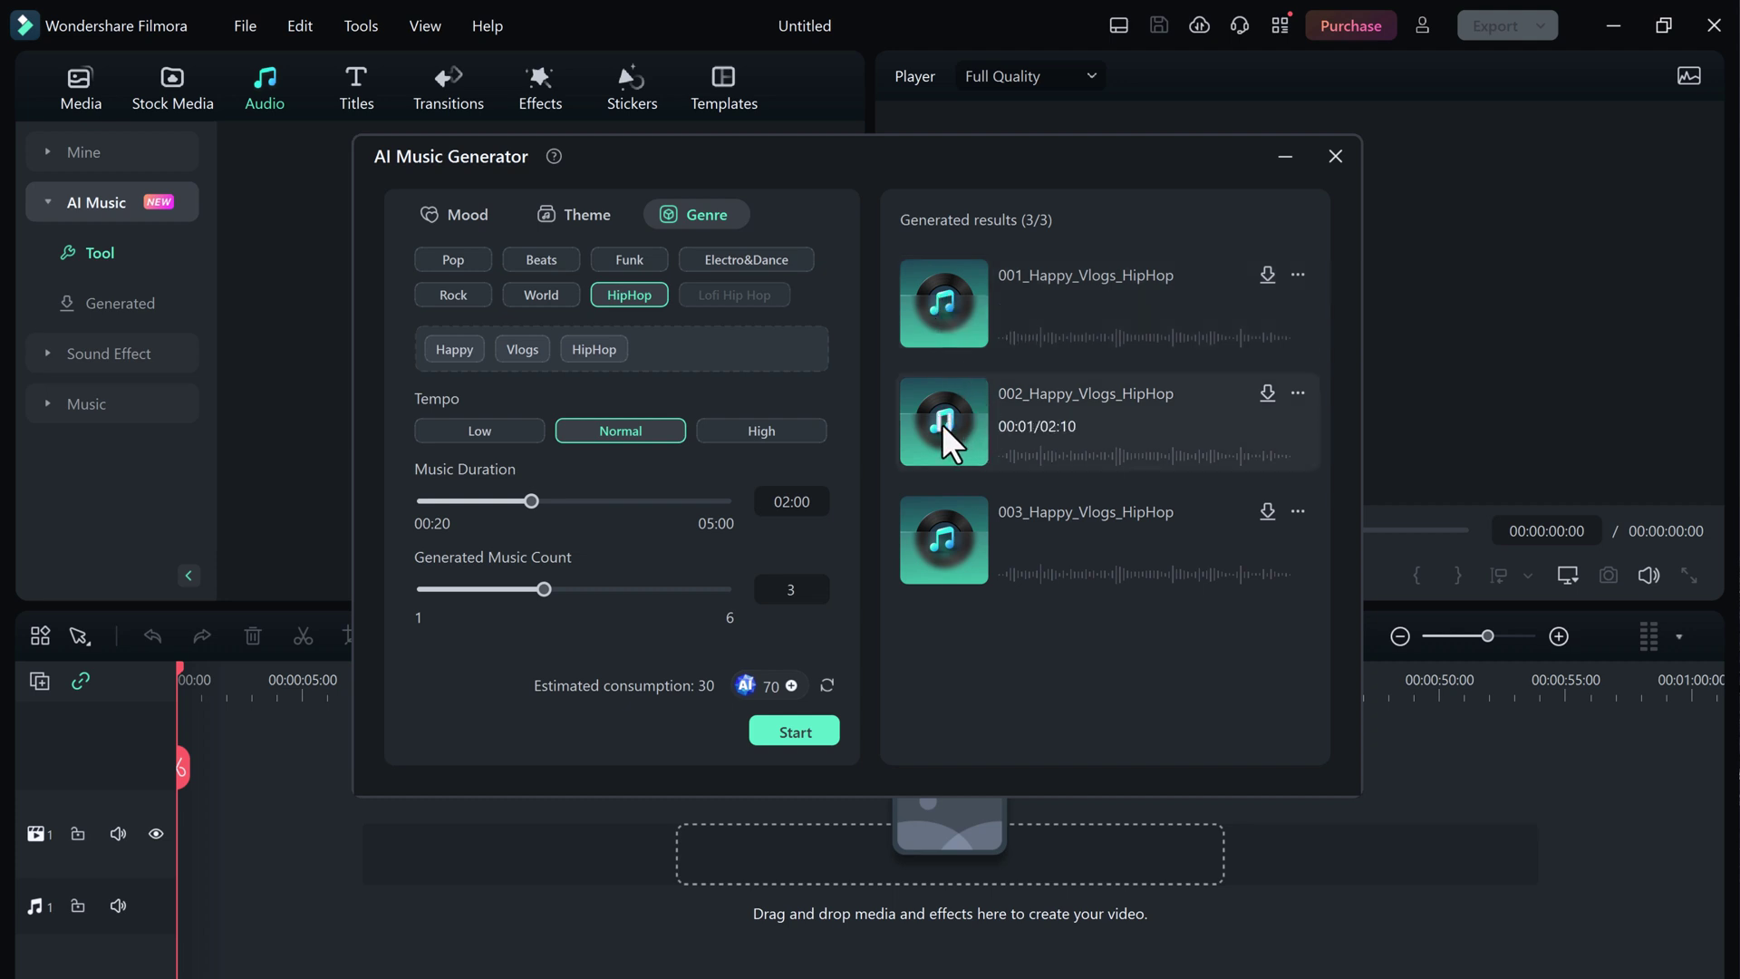
mouse_move(1109, 301)
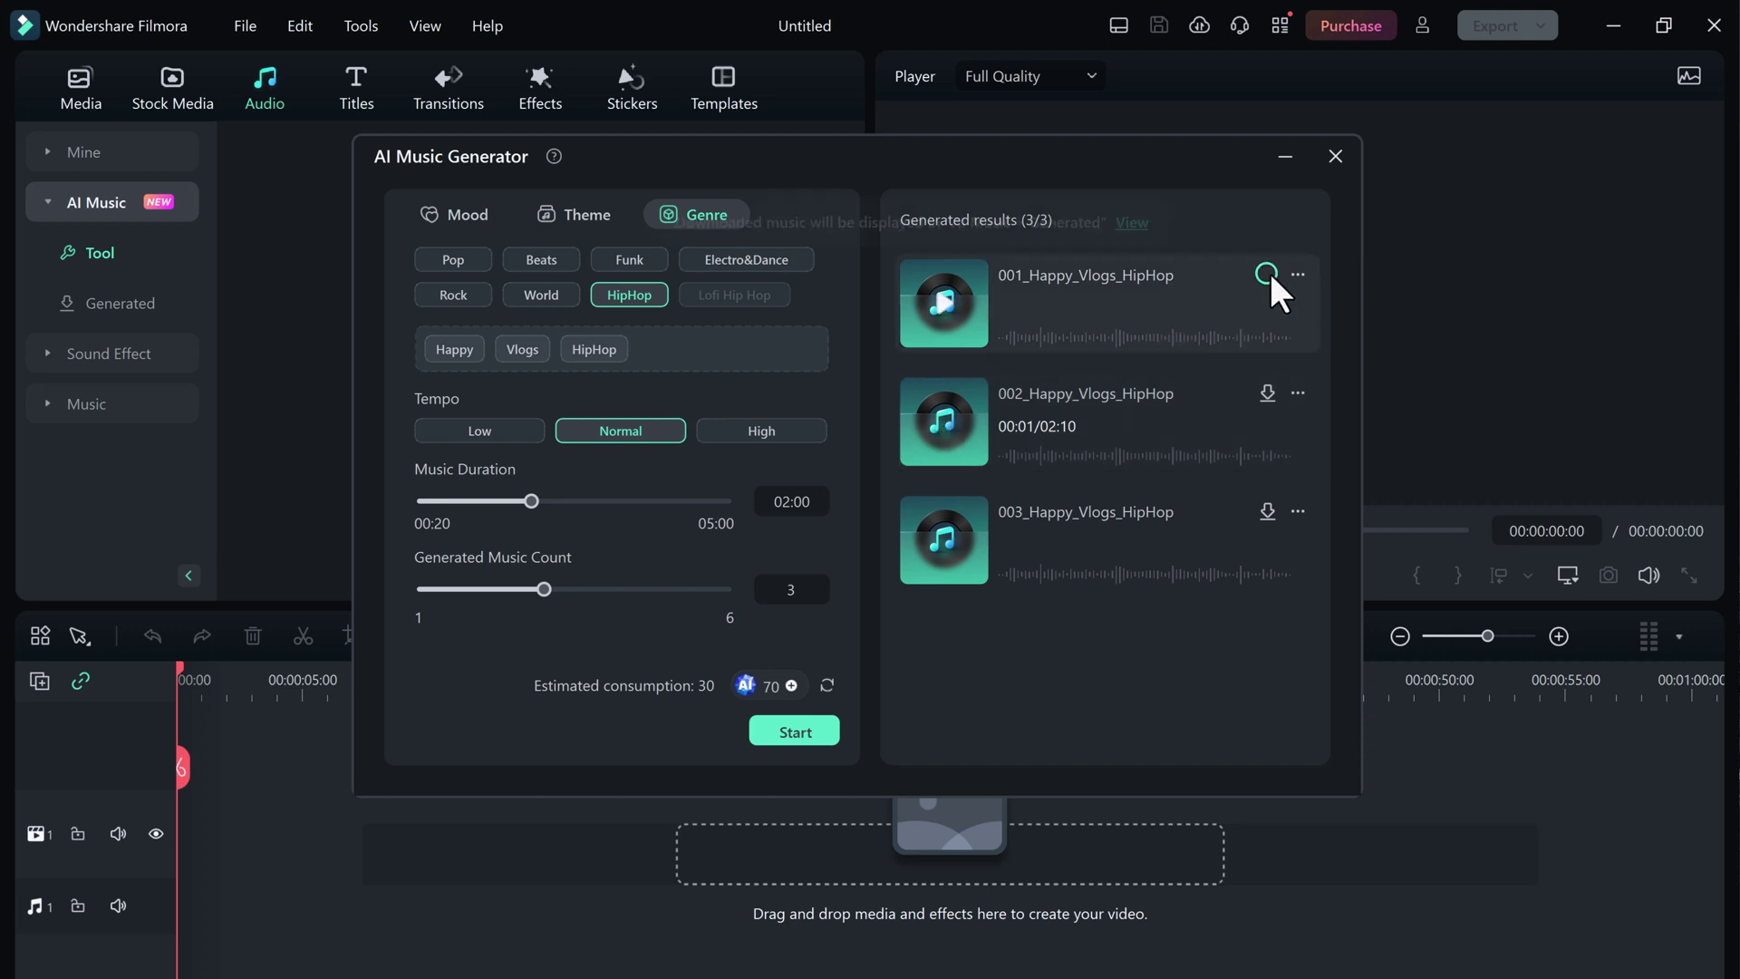
click(1268, 274)
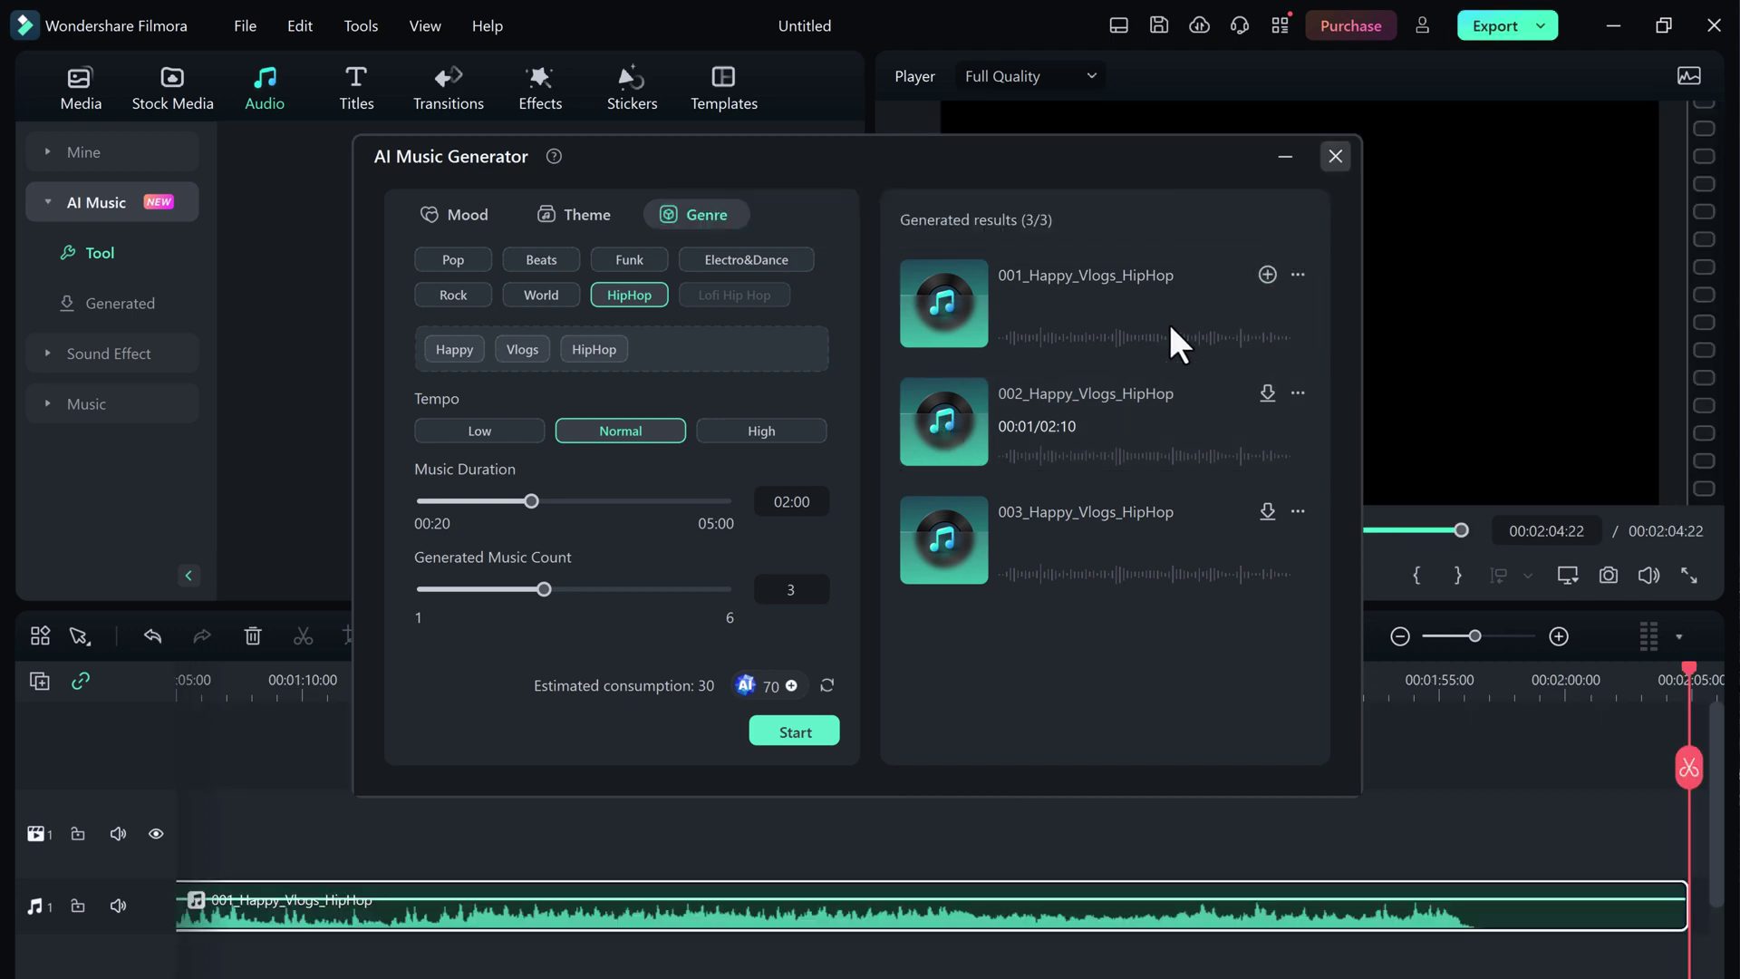
key(Escape)
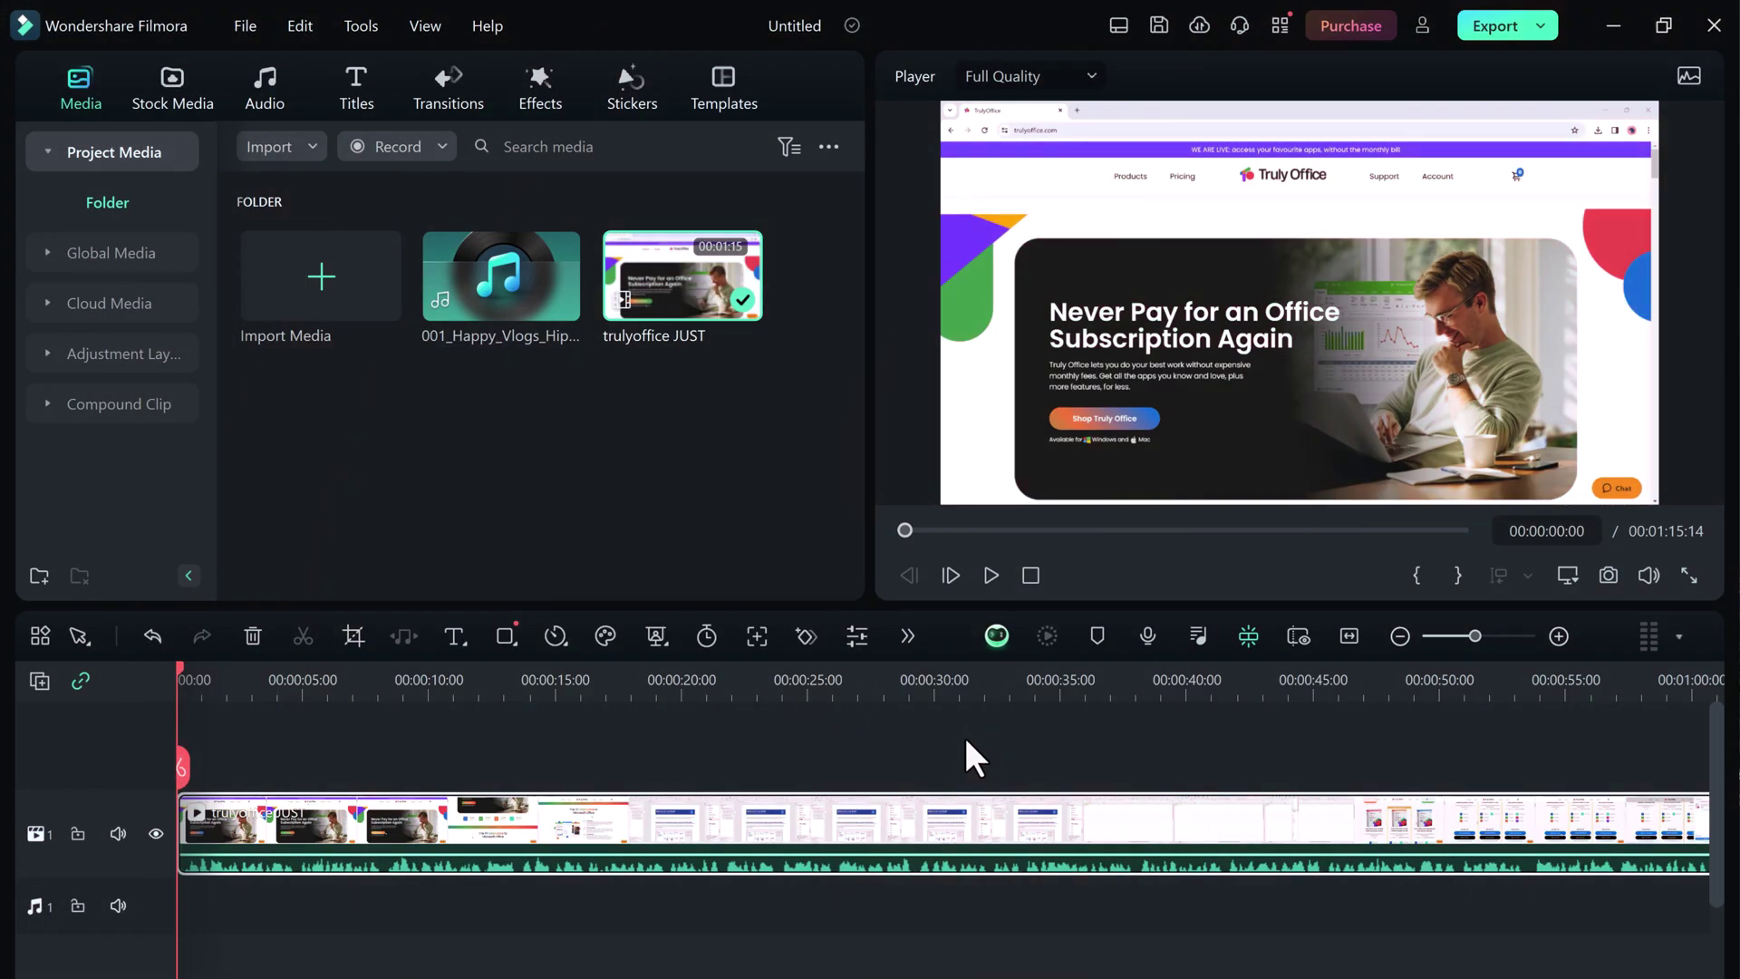
Step: Deselect the timeline clip and show the >> More timeline features list
click(908, 761)
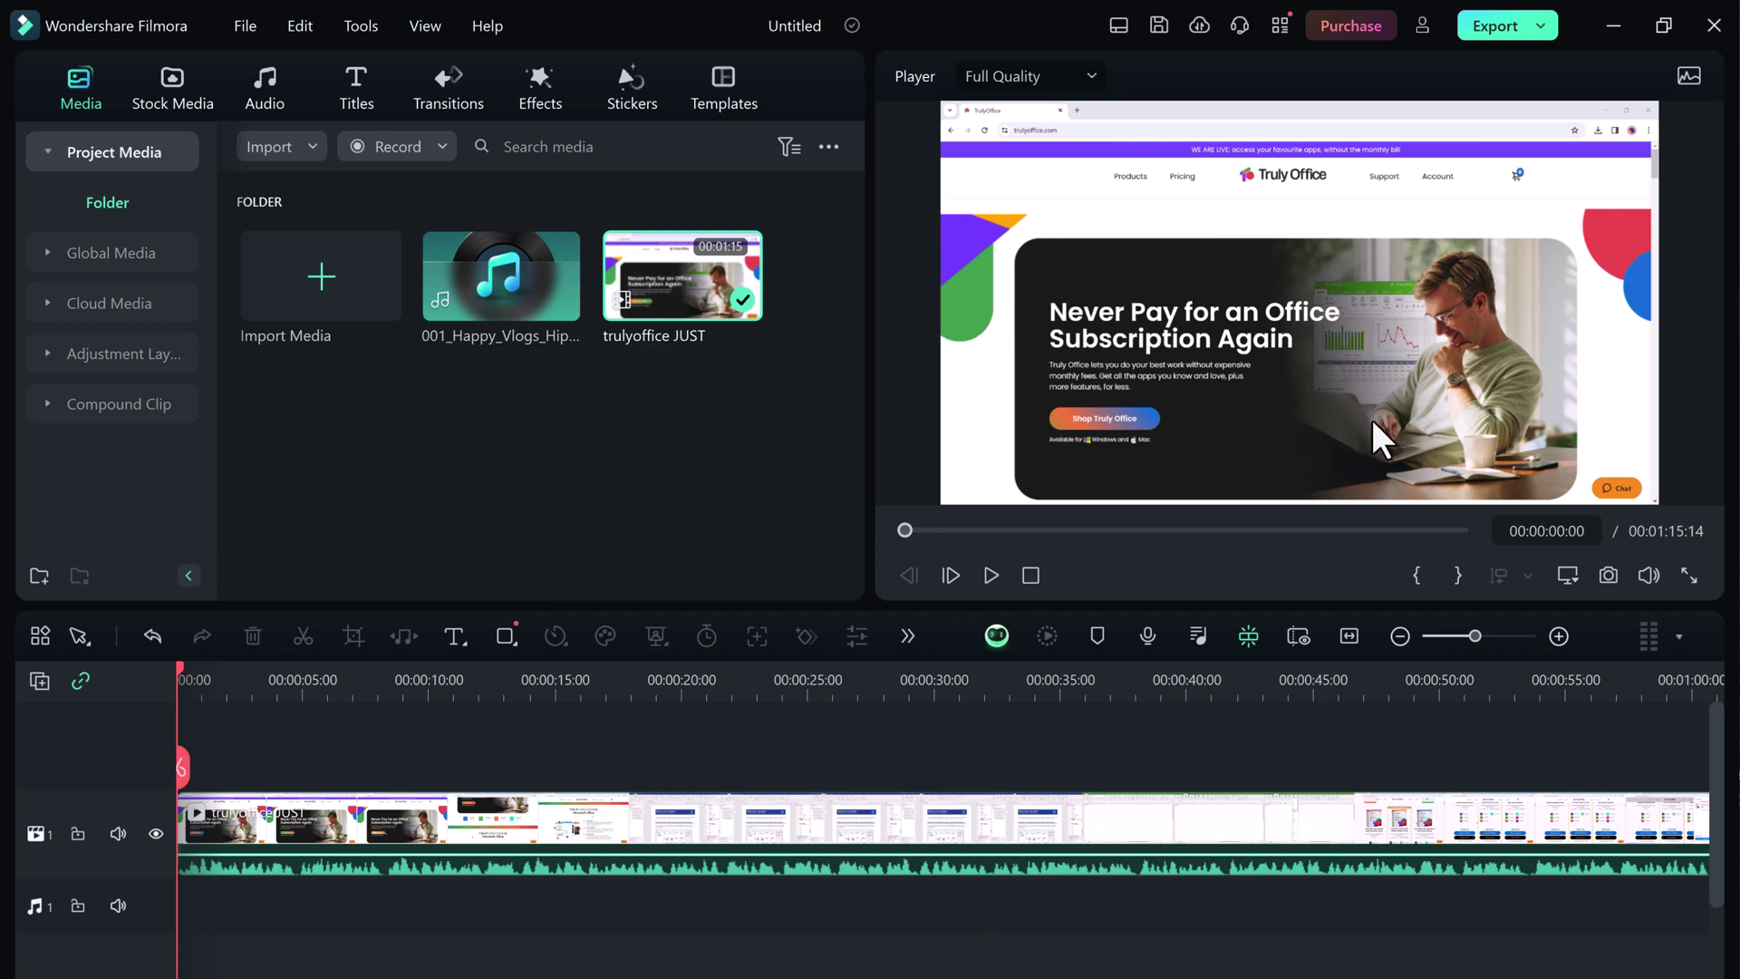
click(907, 640)
Step: Transcribe the selected clip's English (US) audio into Spanish (Spain) subtitles
click(958, 766)
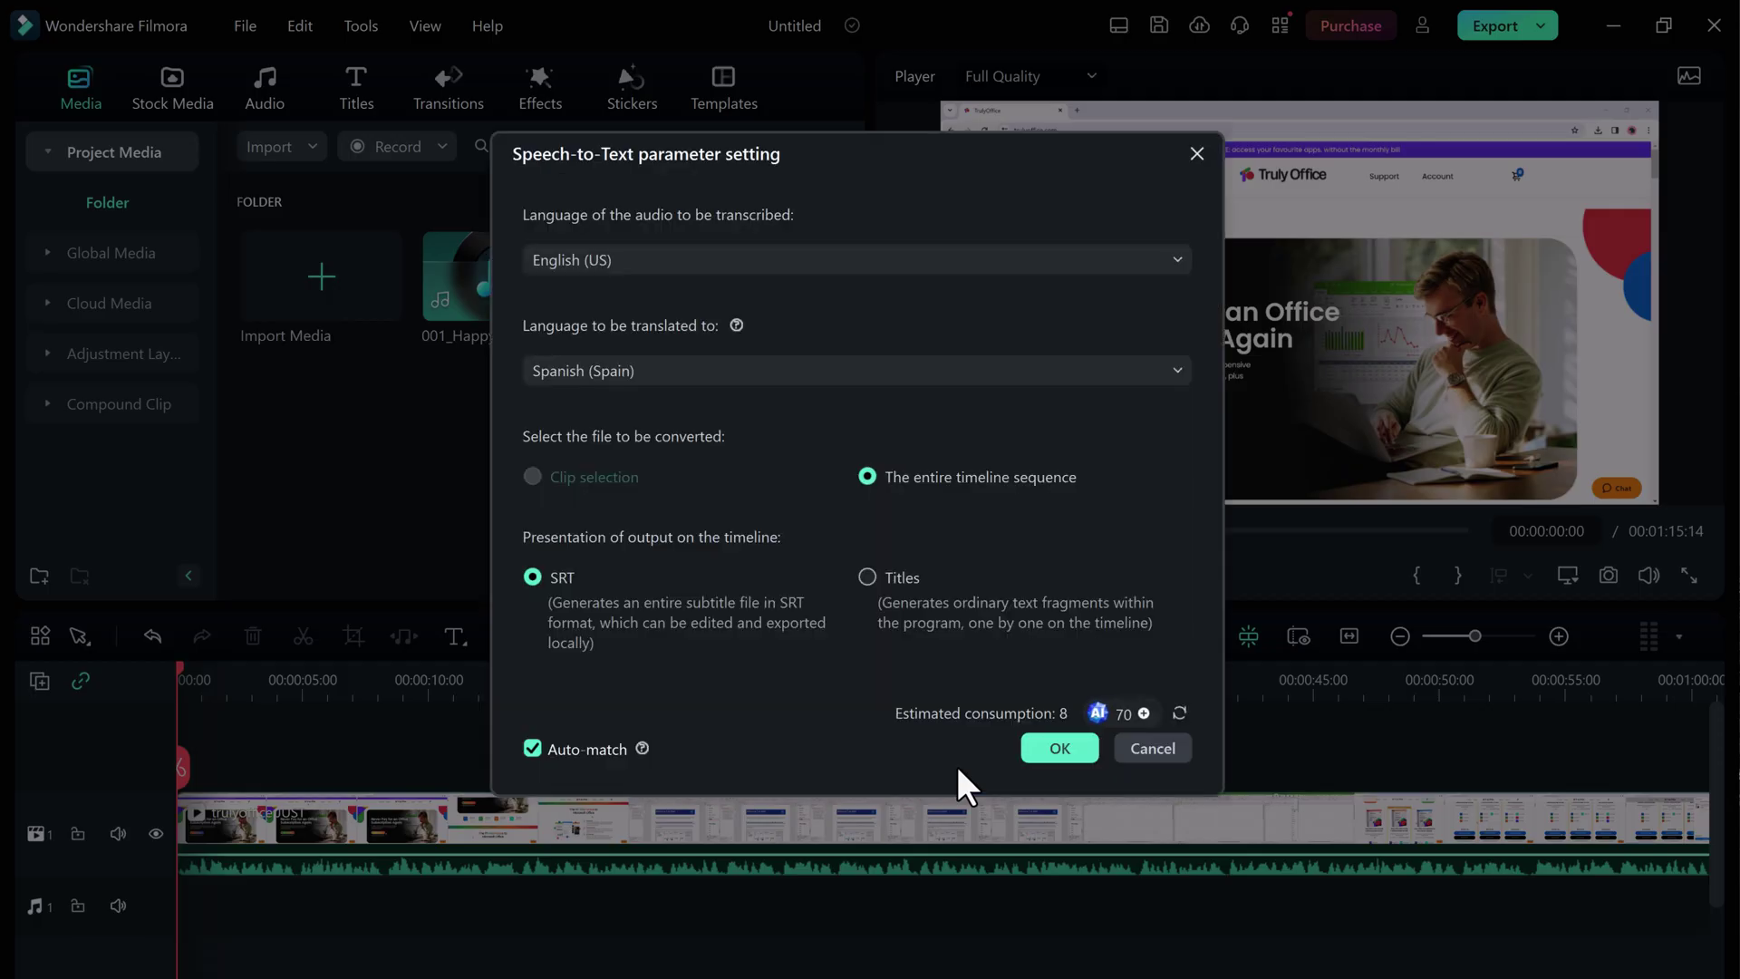
click(696, 255)
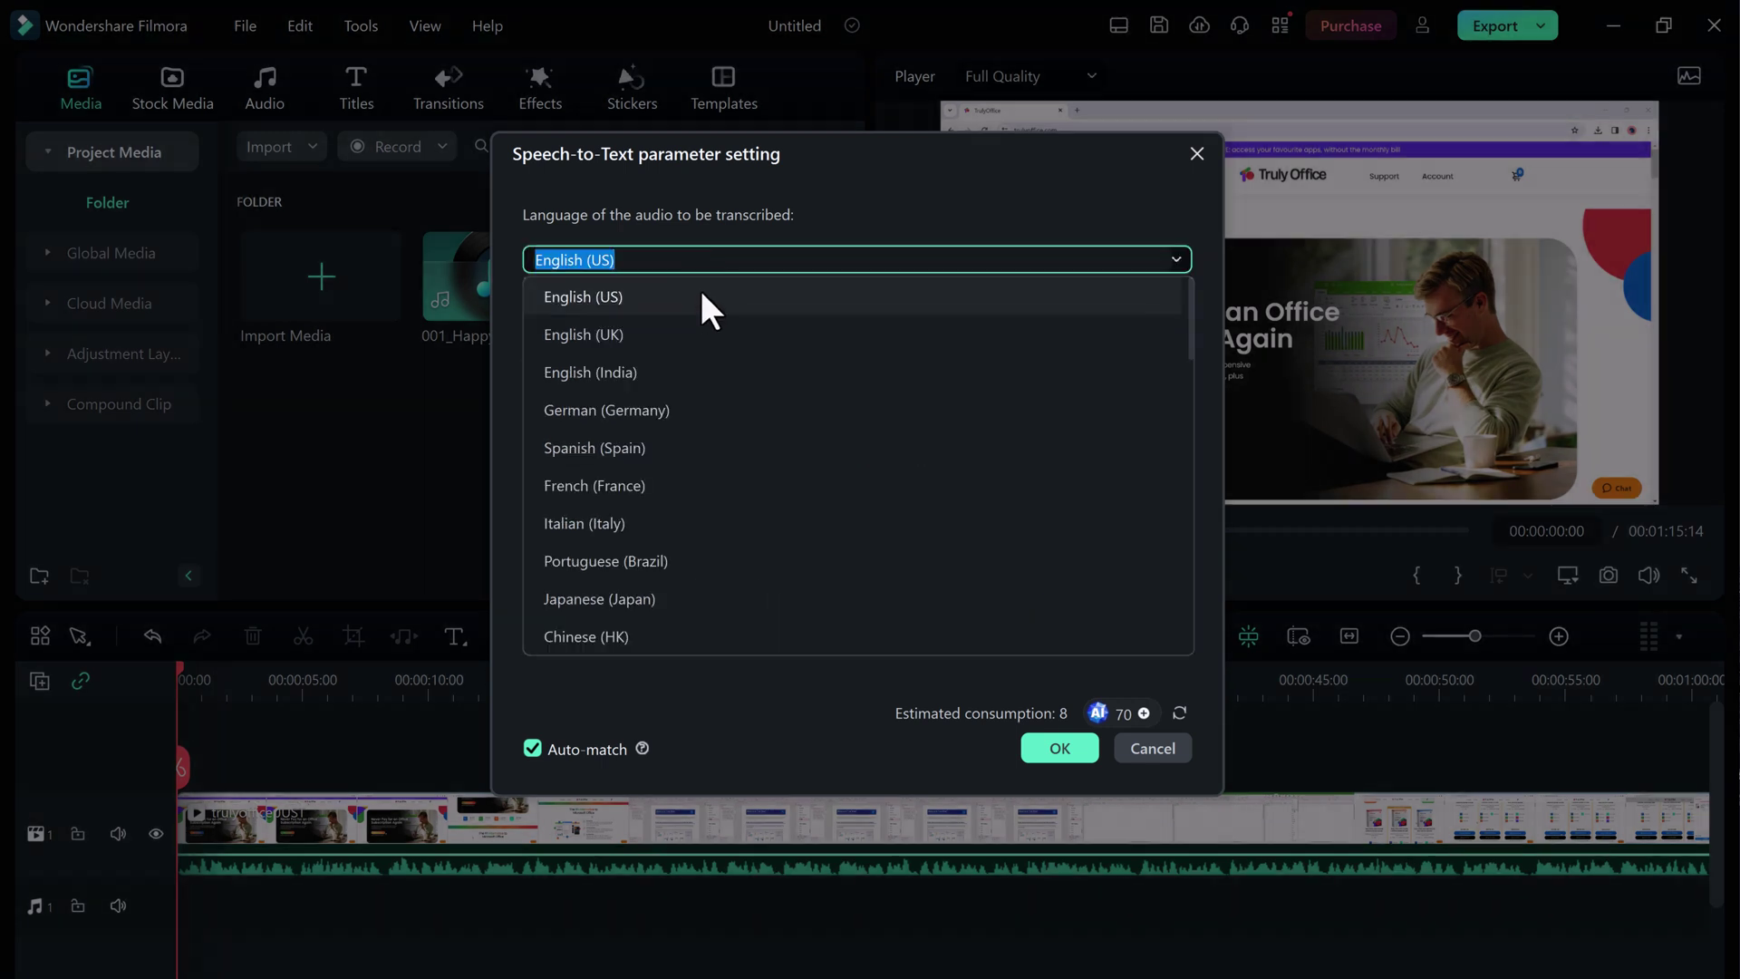
click(702, 294)
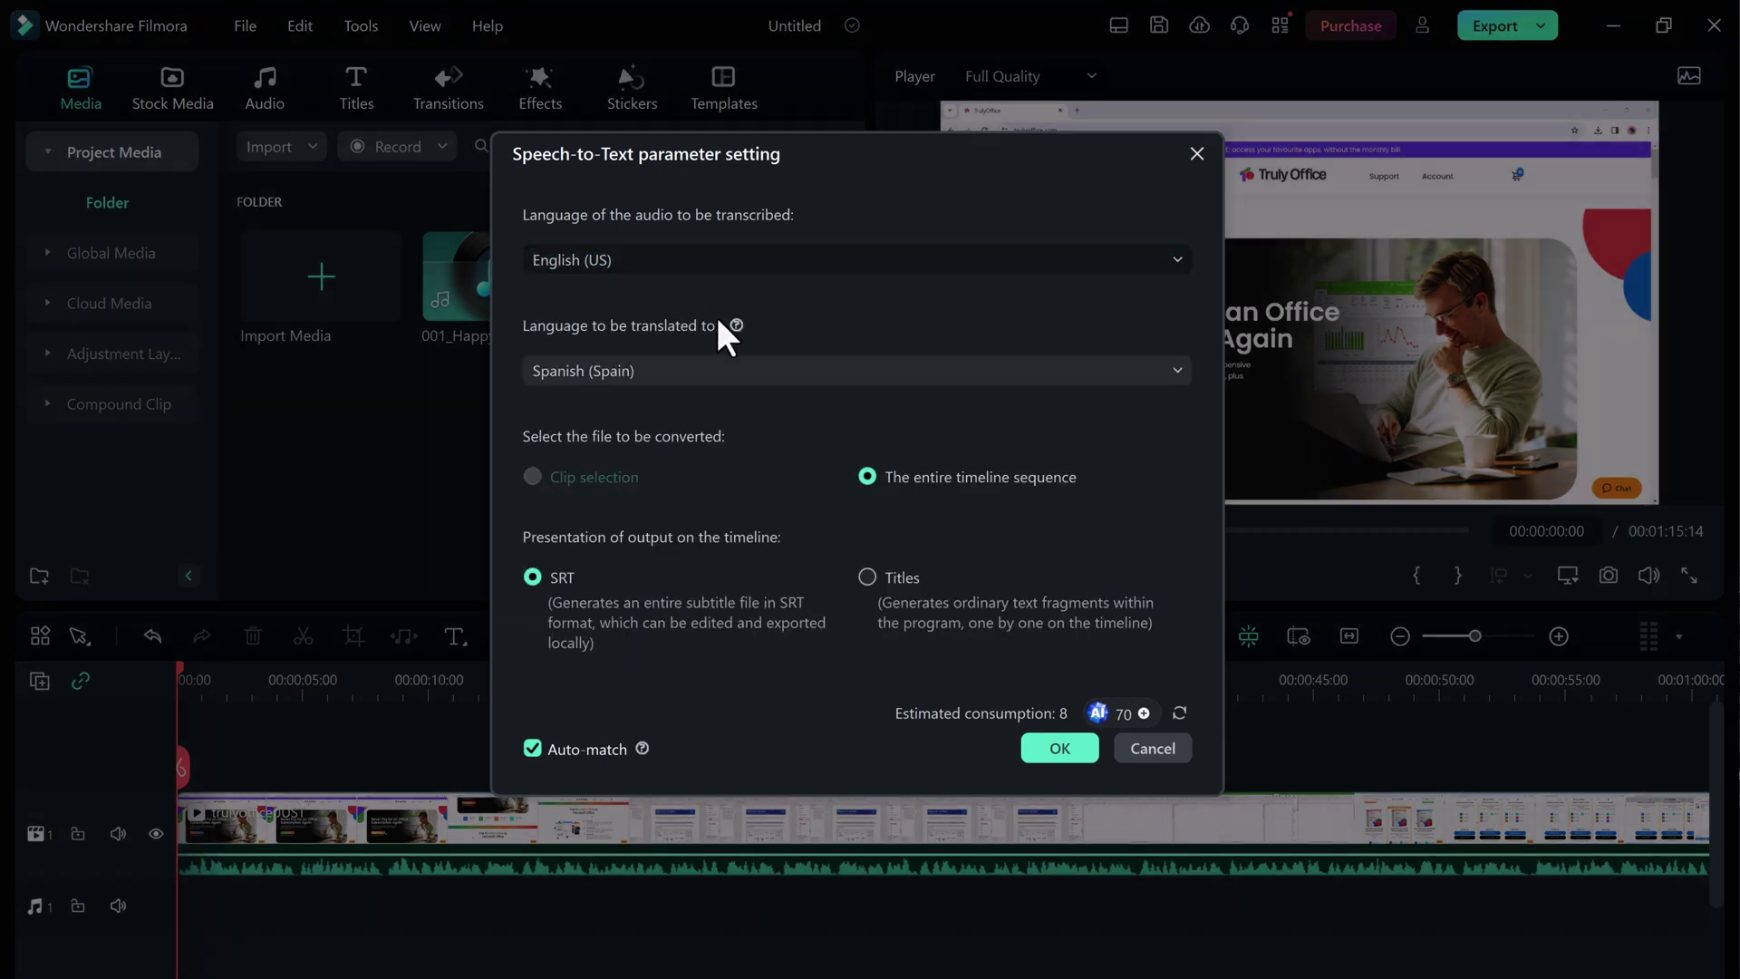
click(1173, 367)
scroll(920, 556, down, 2)
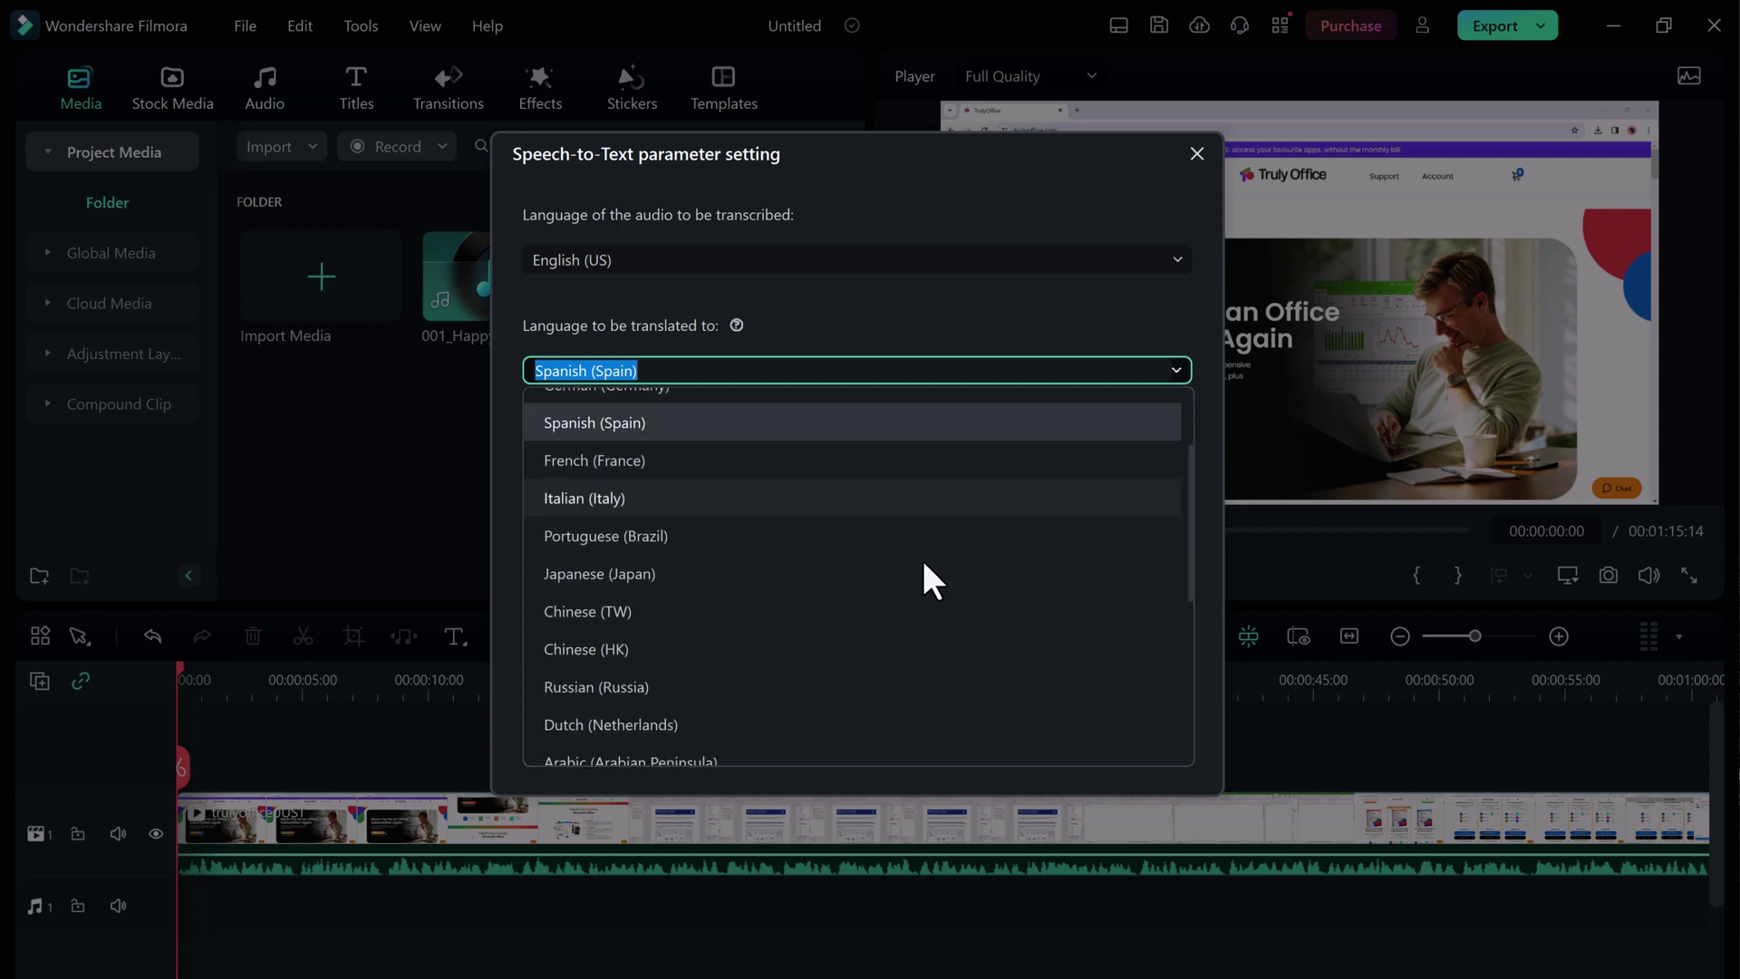
scroll(921, 555, down, 2)
click(717, 651)
scroll(715, 643, up, 2)
scroll(640, 415, up, 1)
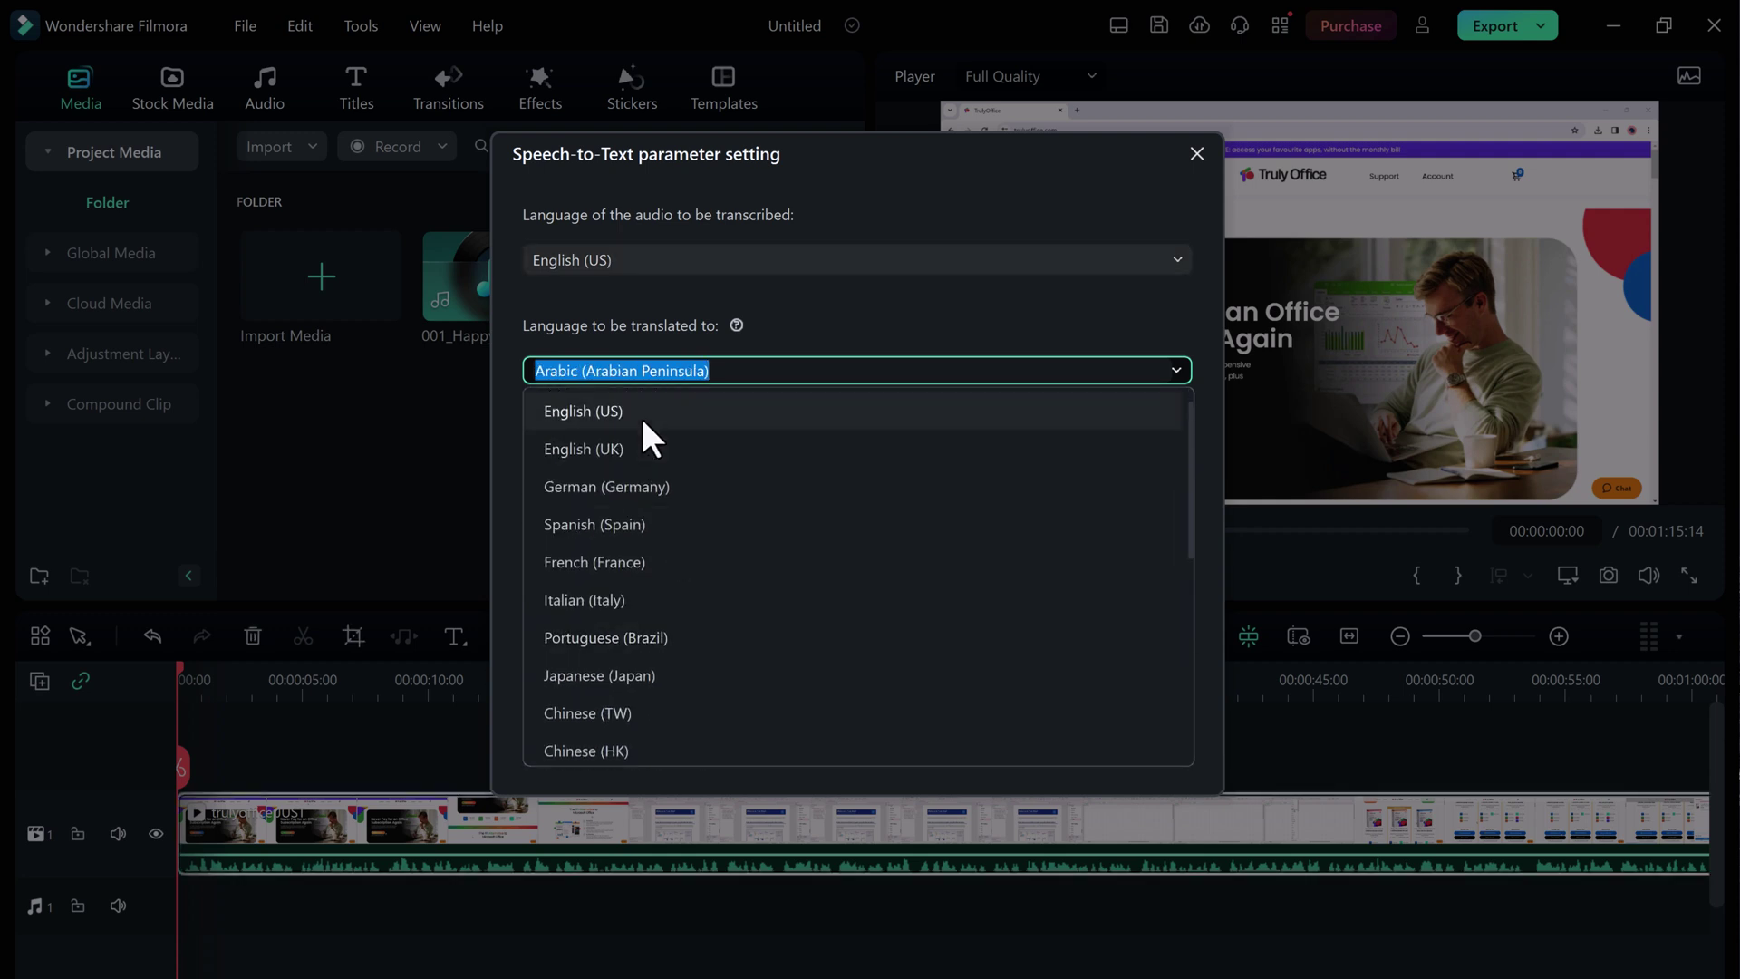
click(667, 513)
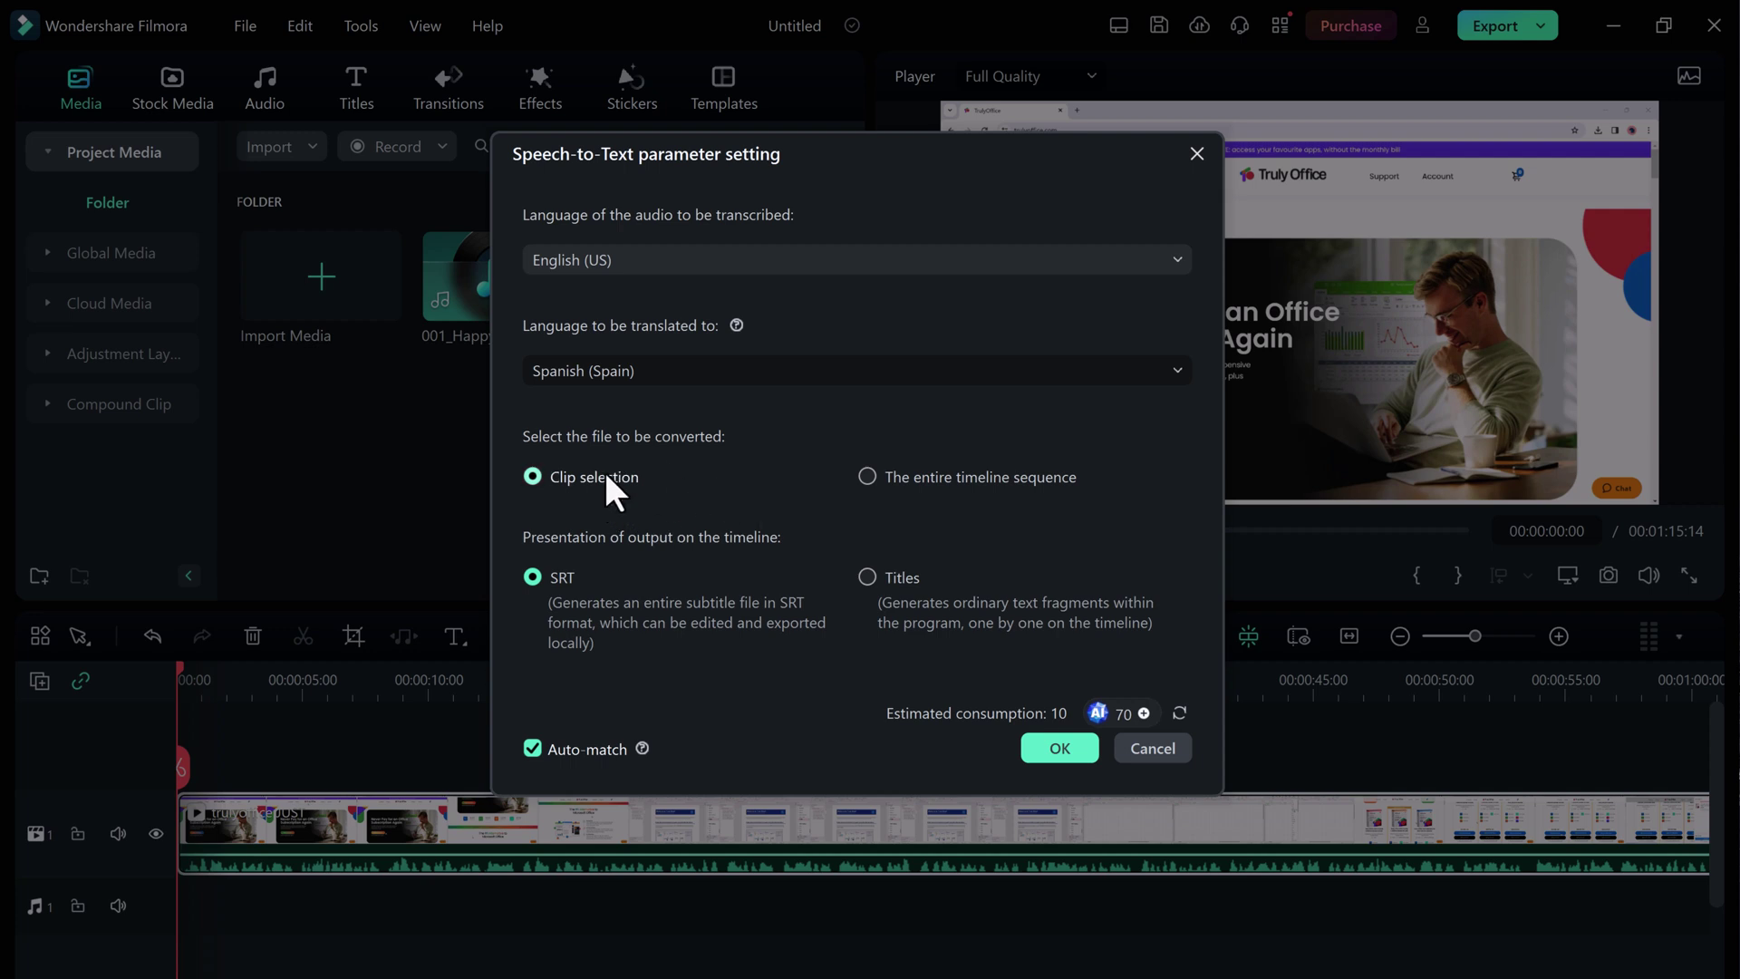
click(872, 475)
click(566, 476)
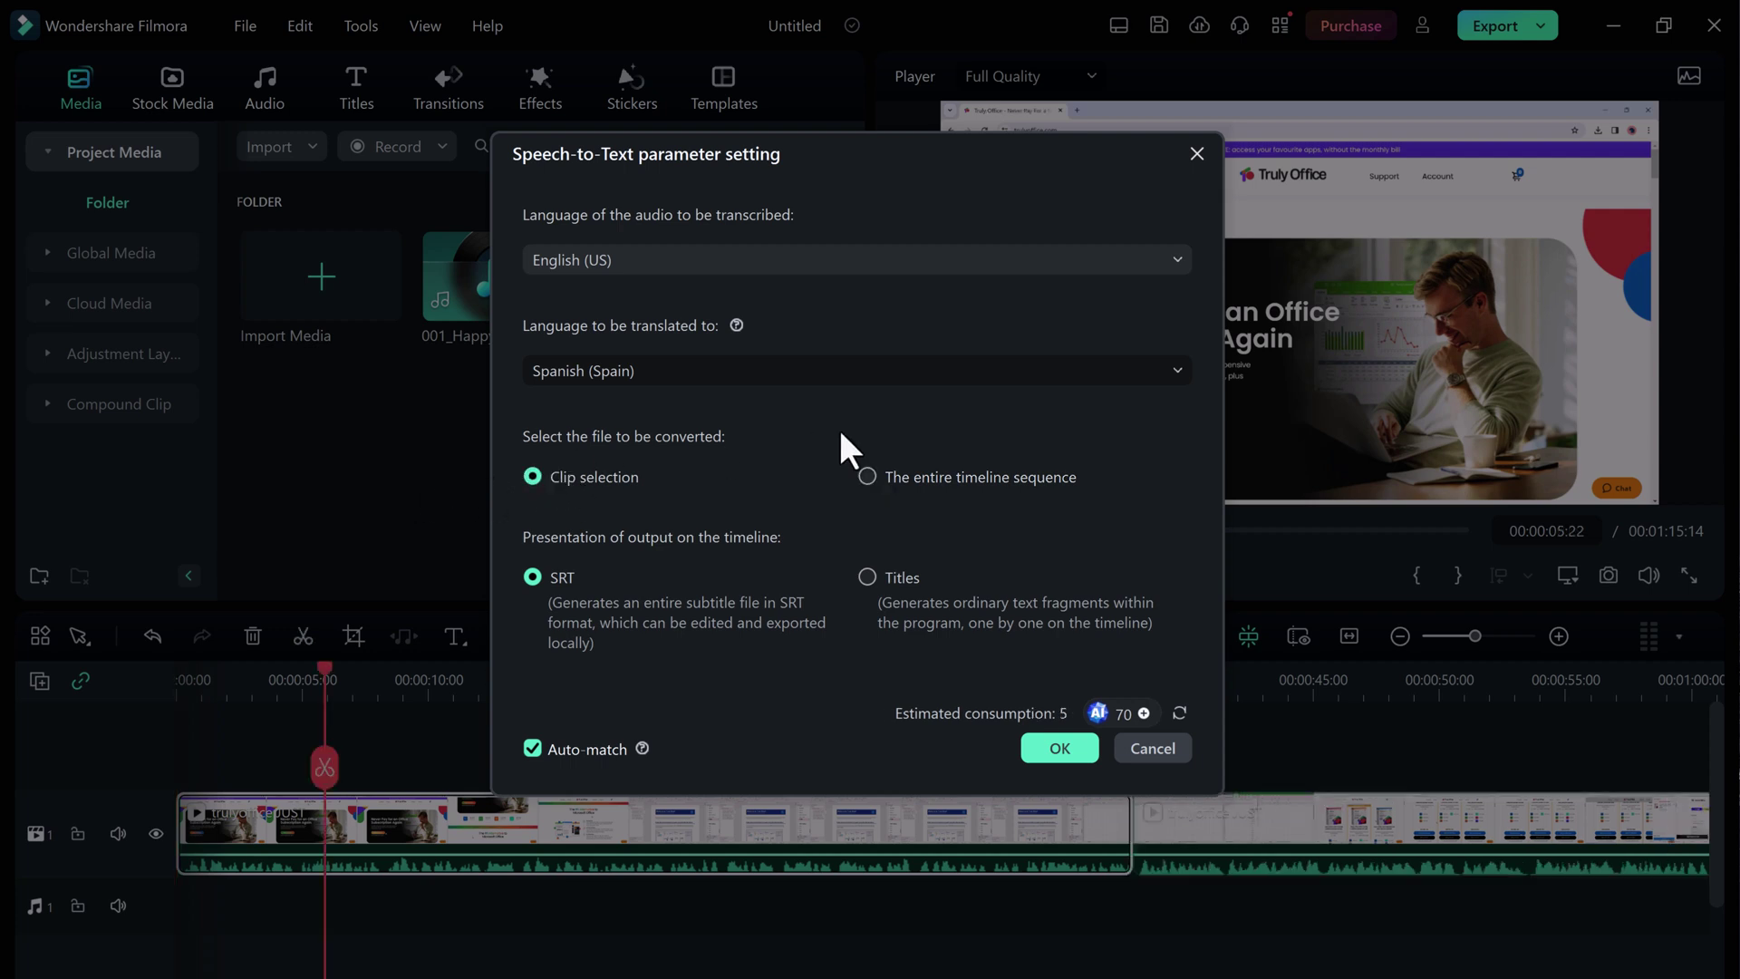
click(895, 472)
click(609, 475)
click(1060, 747)
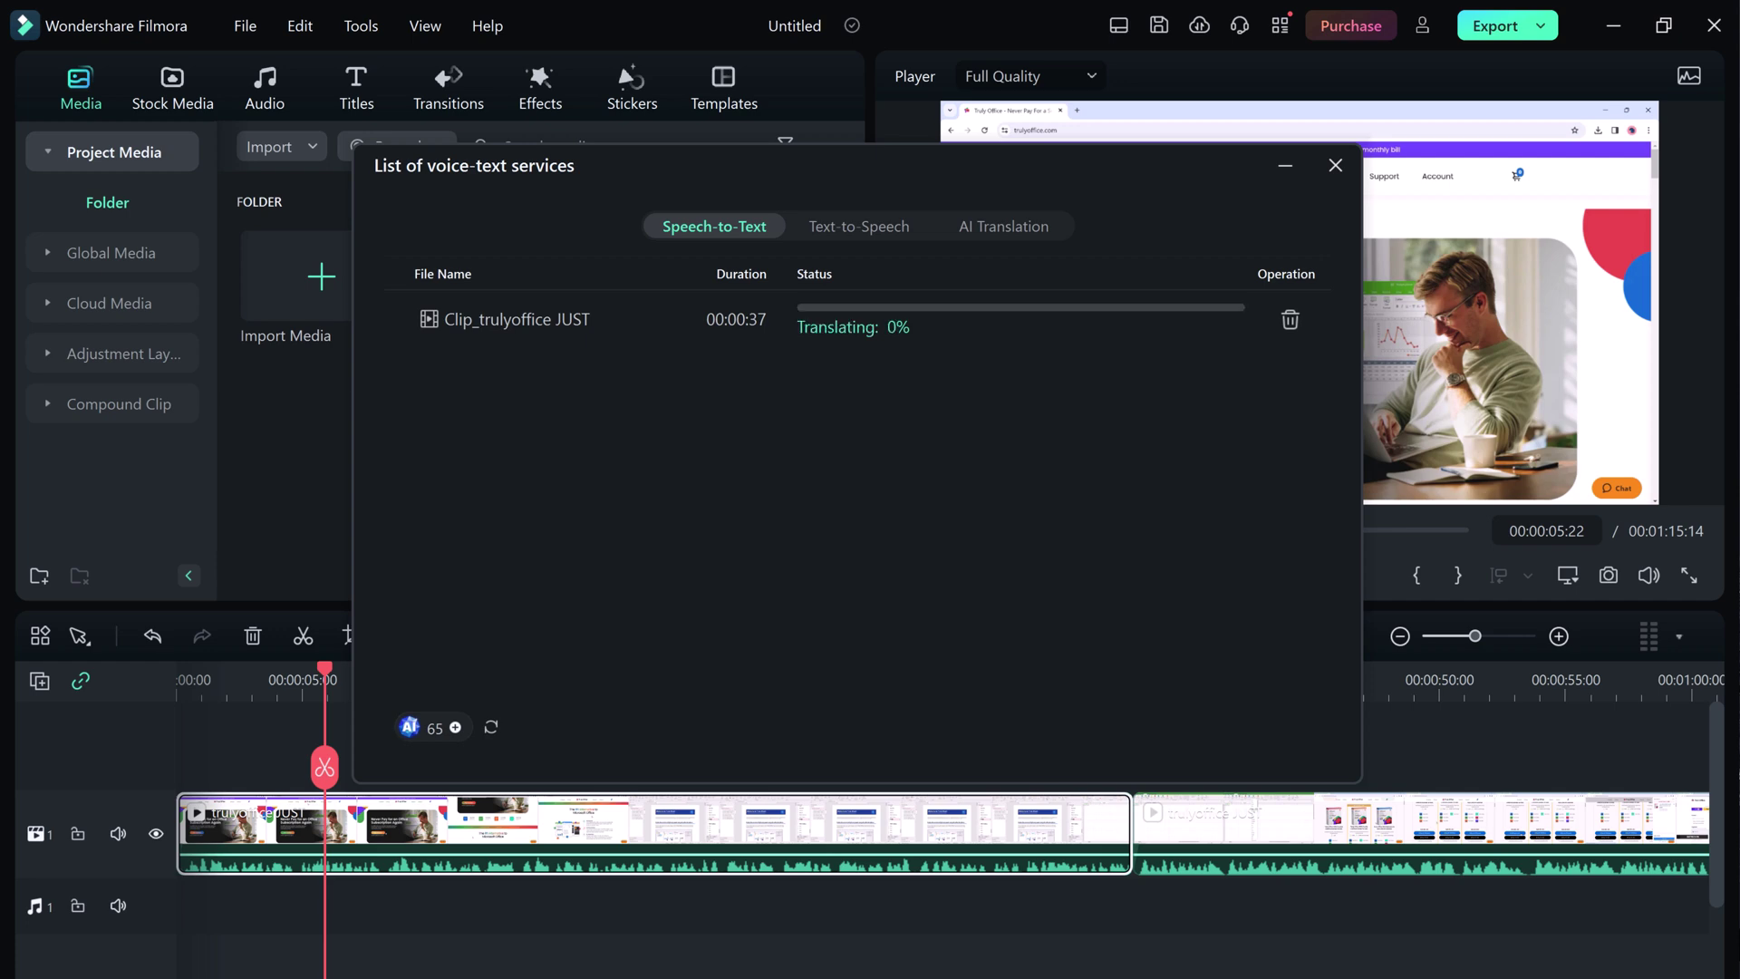
Step: Close the voice-text services list and scrub the playhead to preview the subtitles
click(1335, 165)
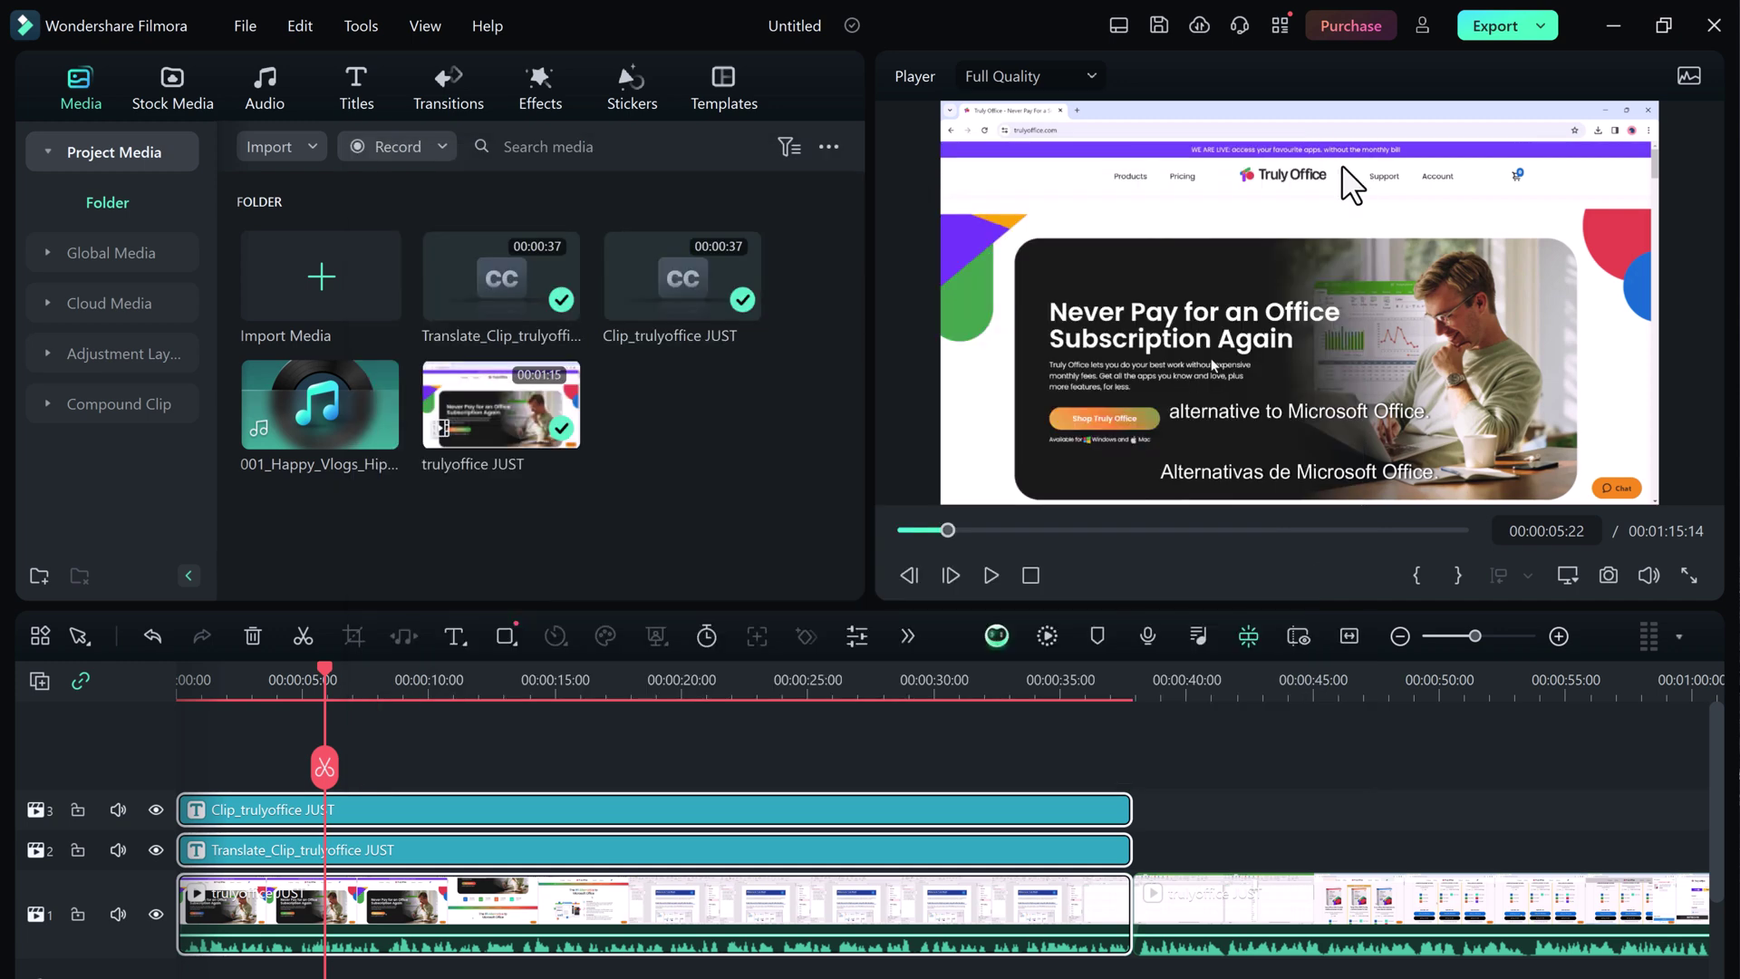
drag(331, 669, 355, 681)
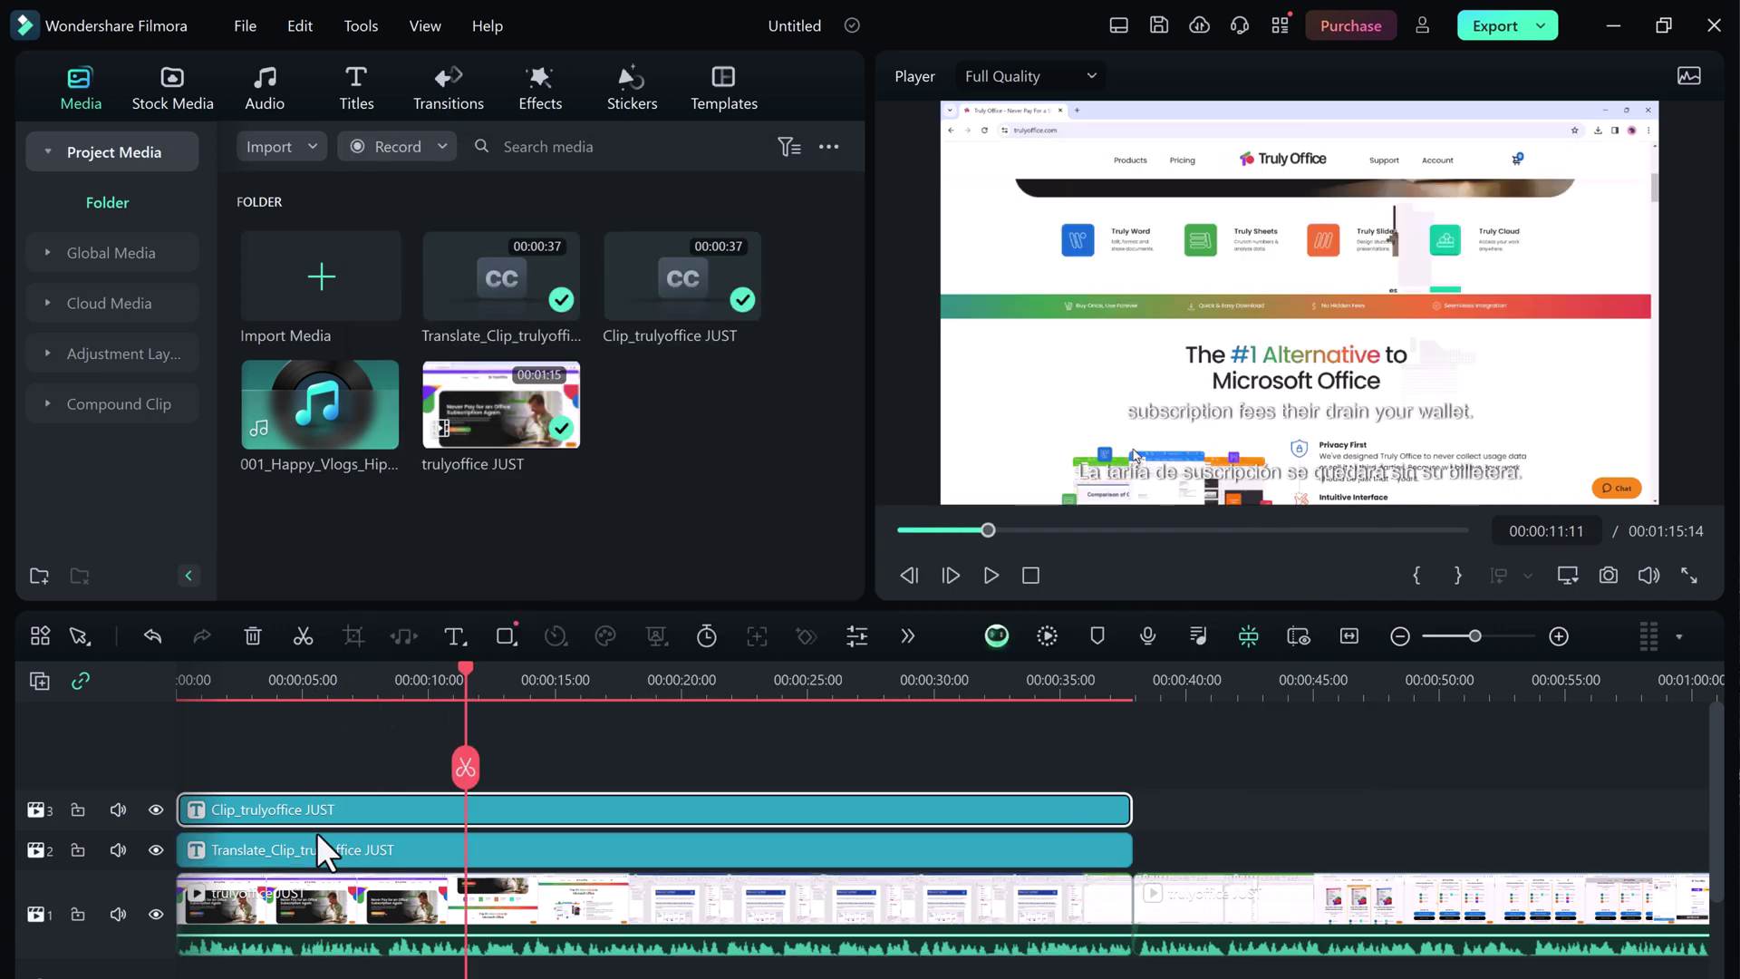
Step: Delete the English subtitle clip and select the Spanish translated subtitle clip
key(Delete)
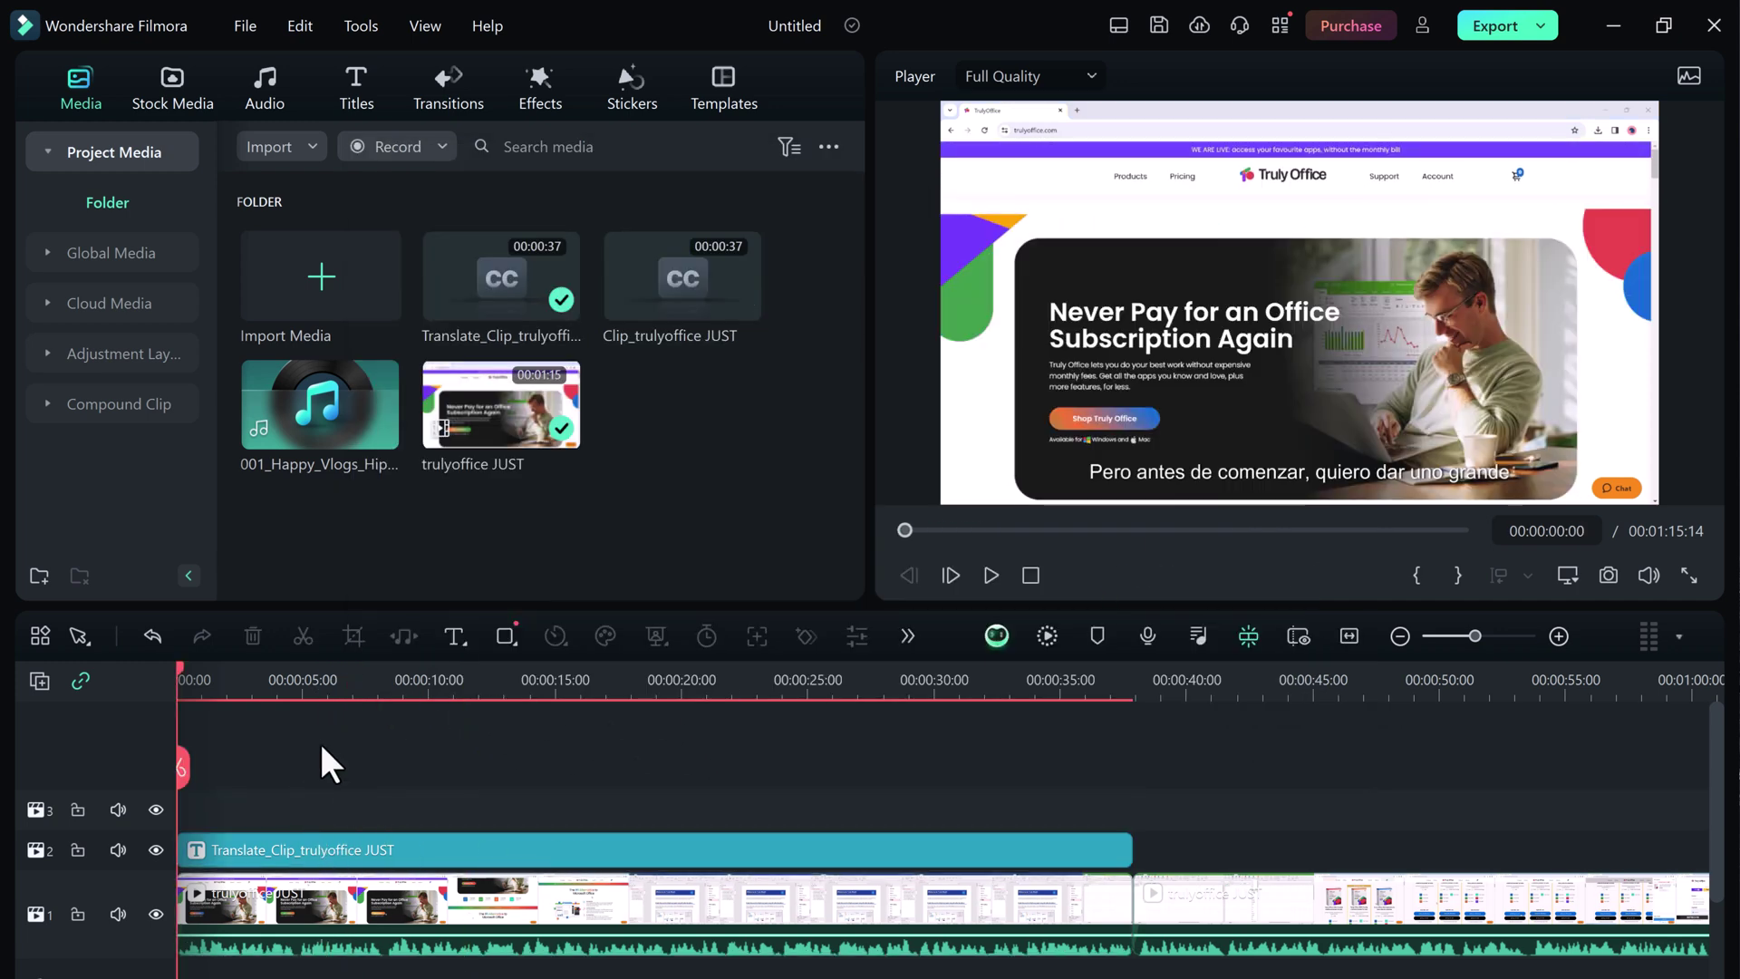
click(364, 854)
drag(273, 688, 778, 854)
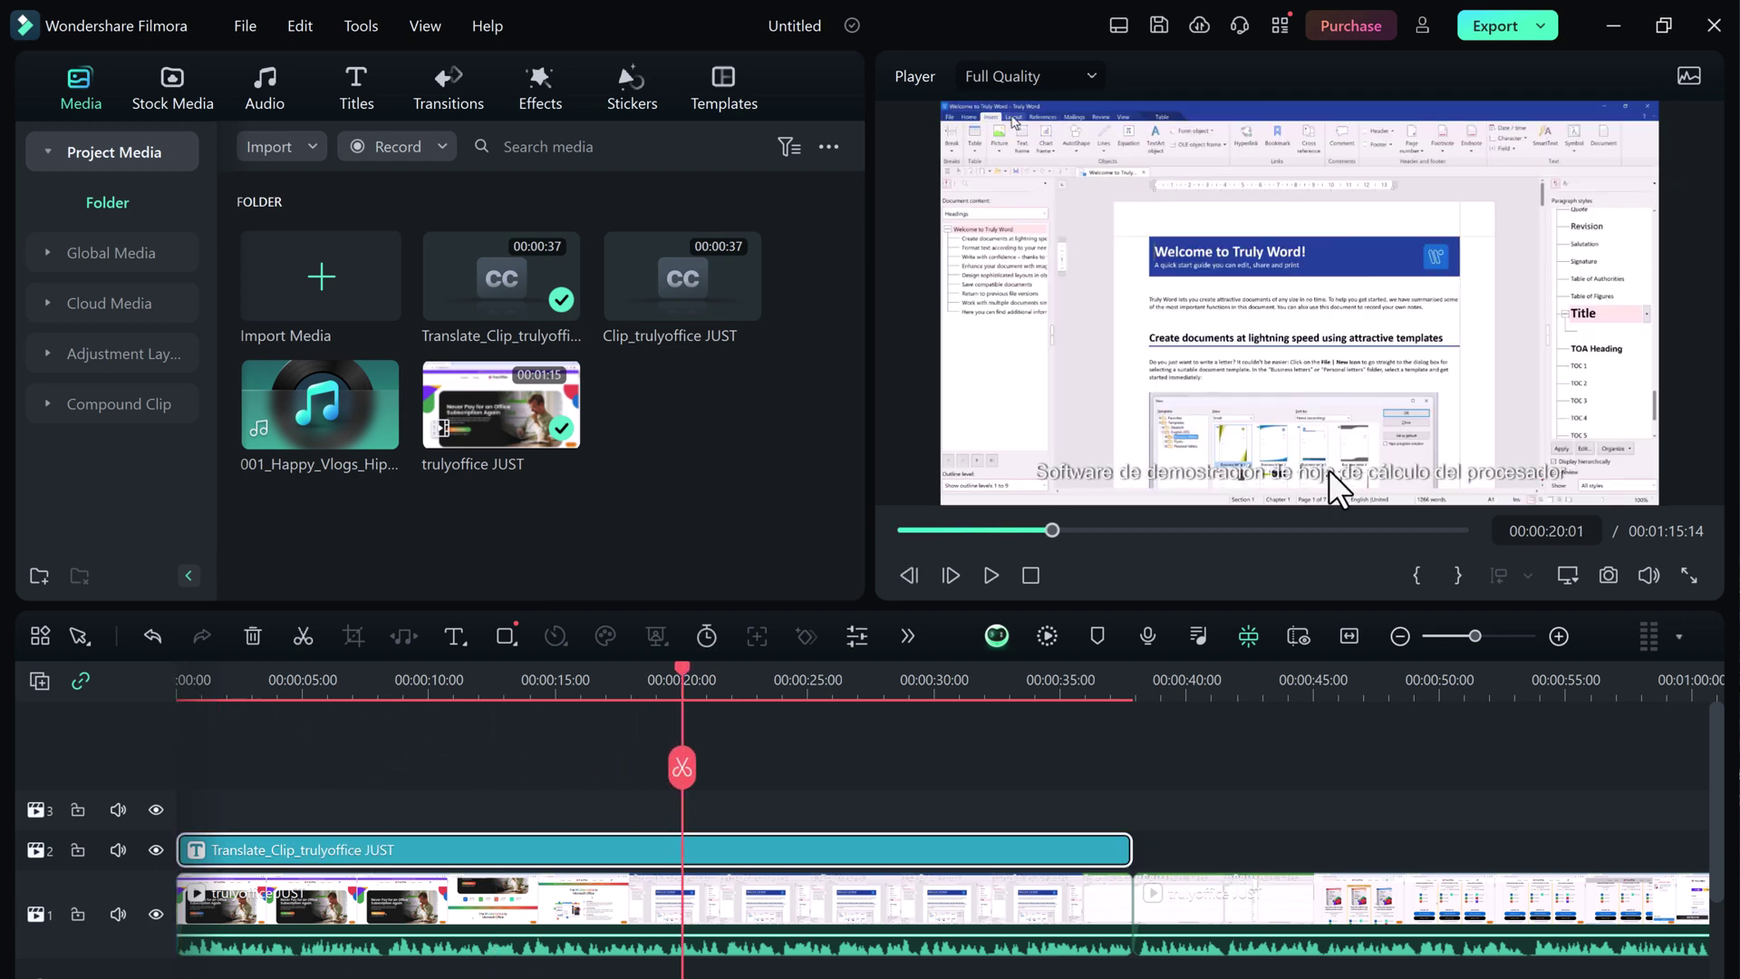
Step: Edit the Spanish subtitle, browsing Presets and toggling the Customize text fill off and on
double_click(777, 856)
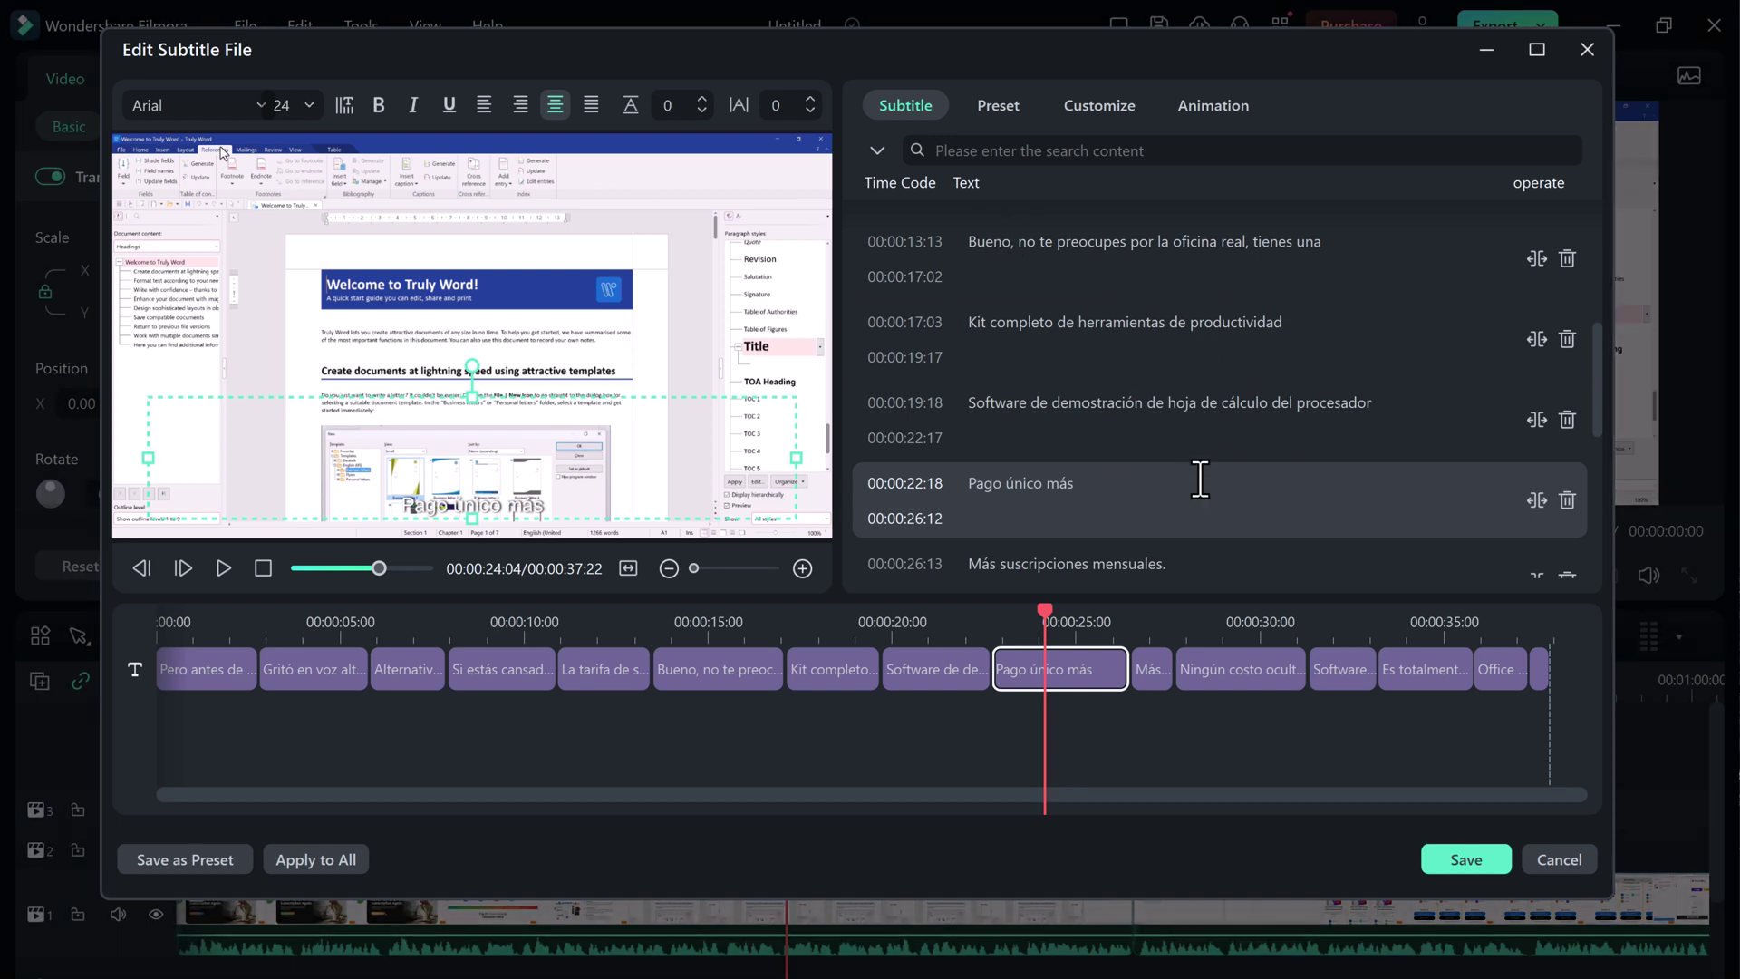
click(1005, 107)
click(1102, 110)
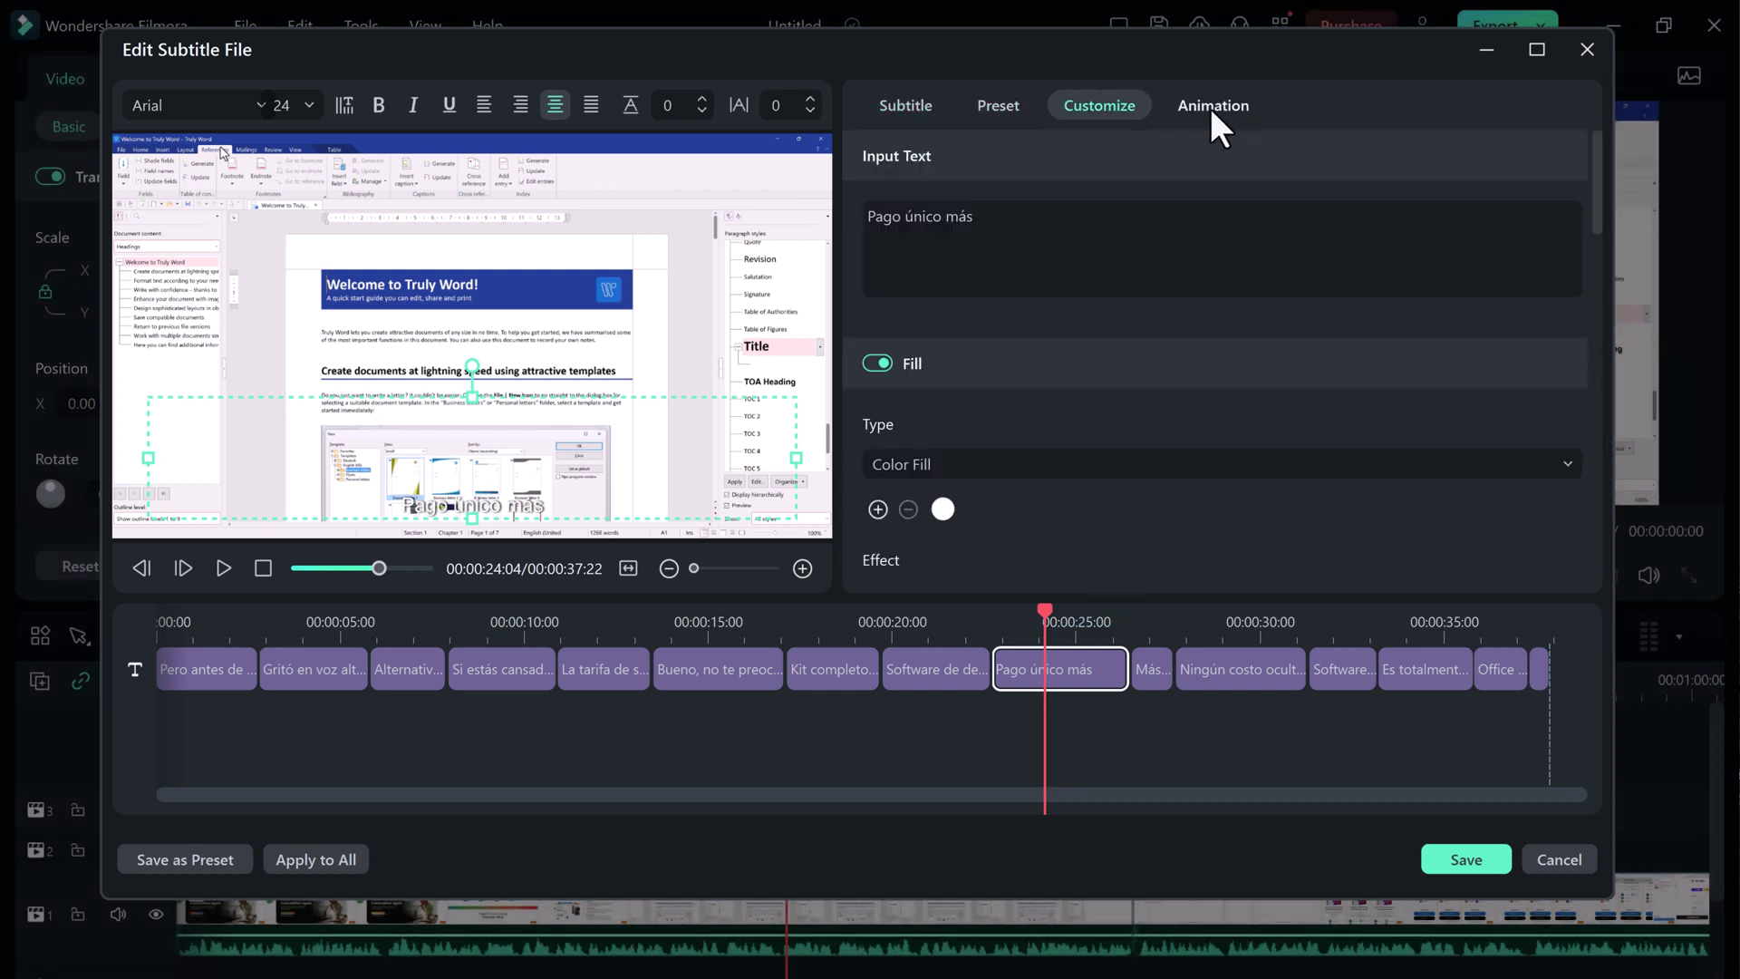
click(874, 364)
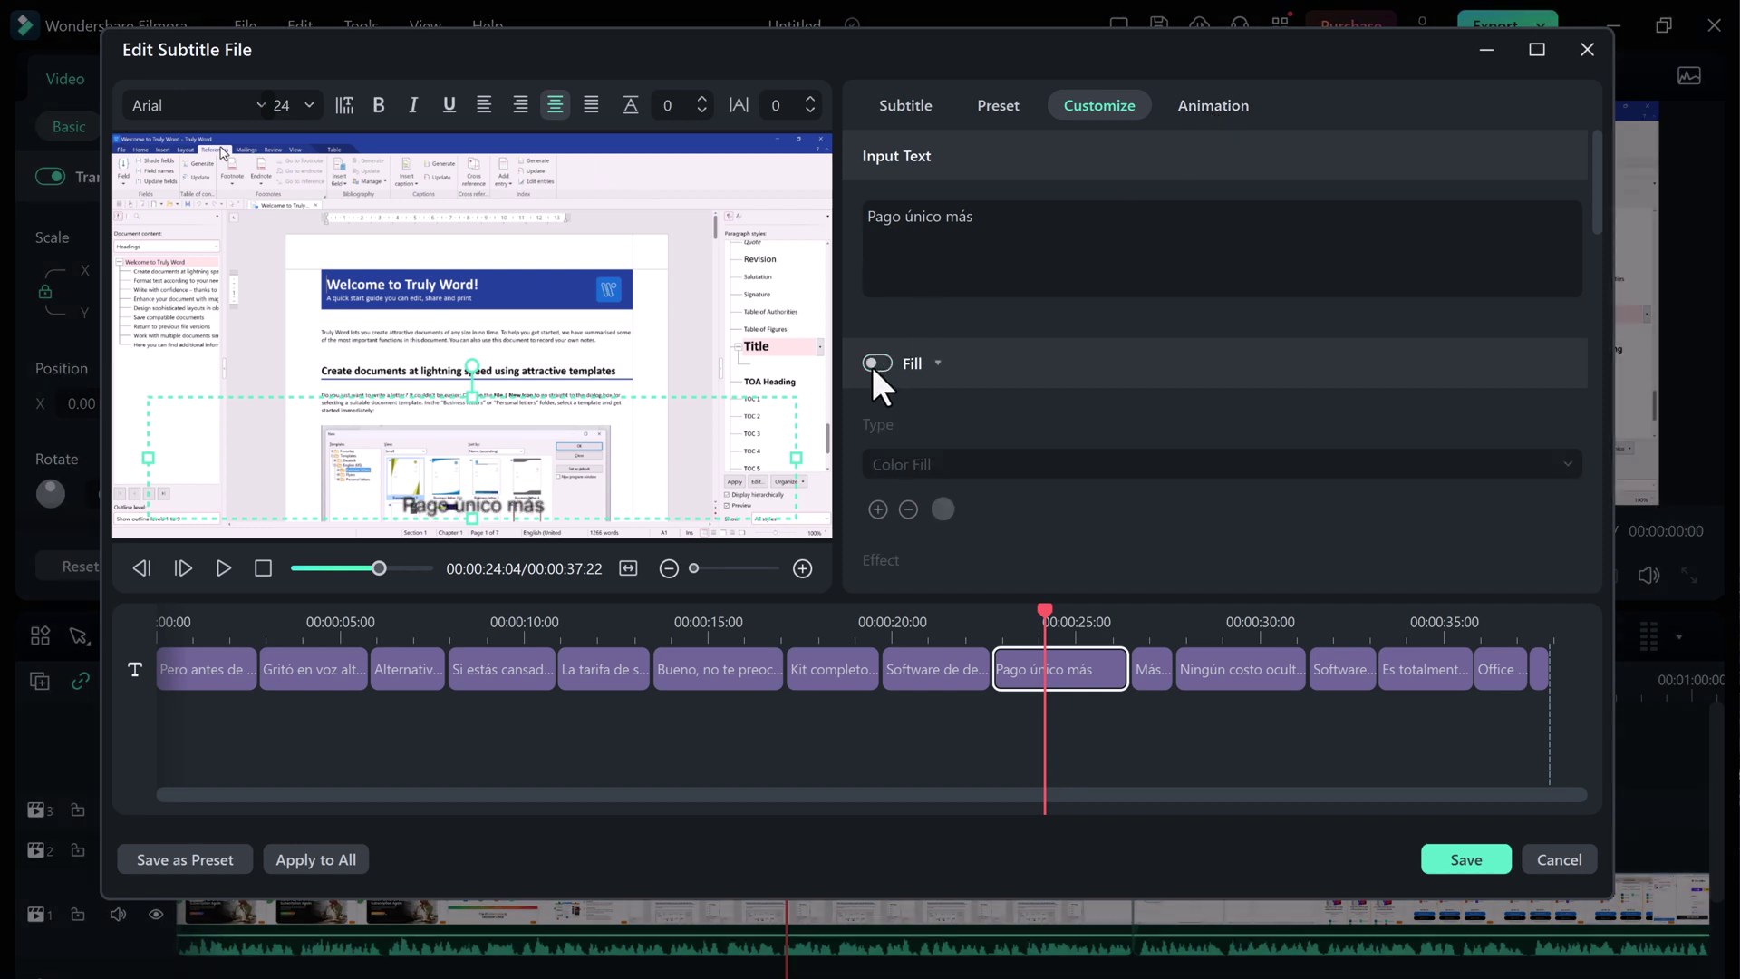
click(878, 363)
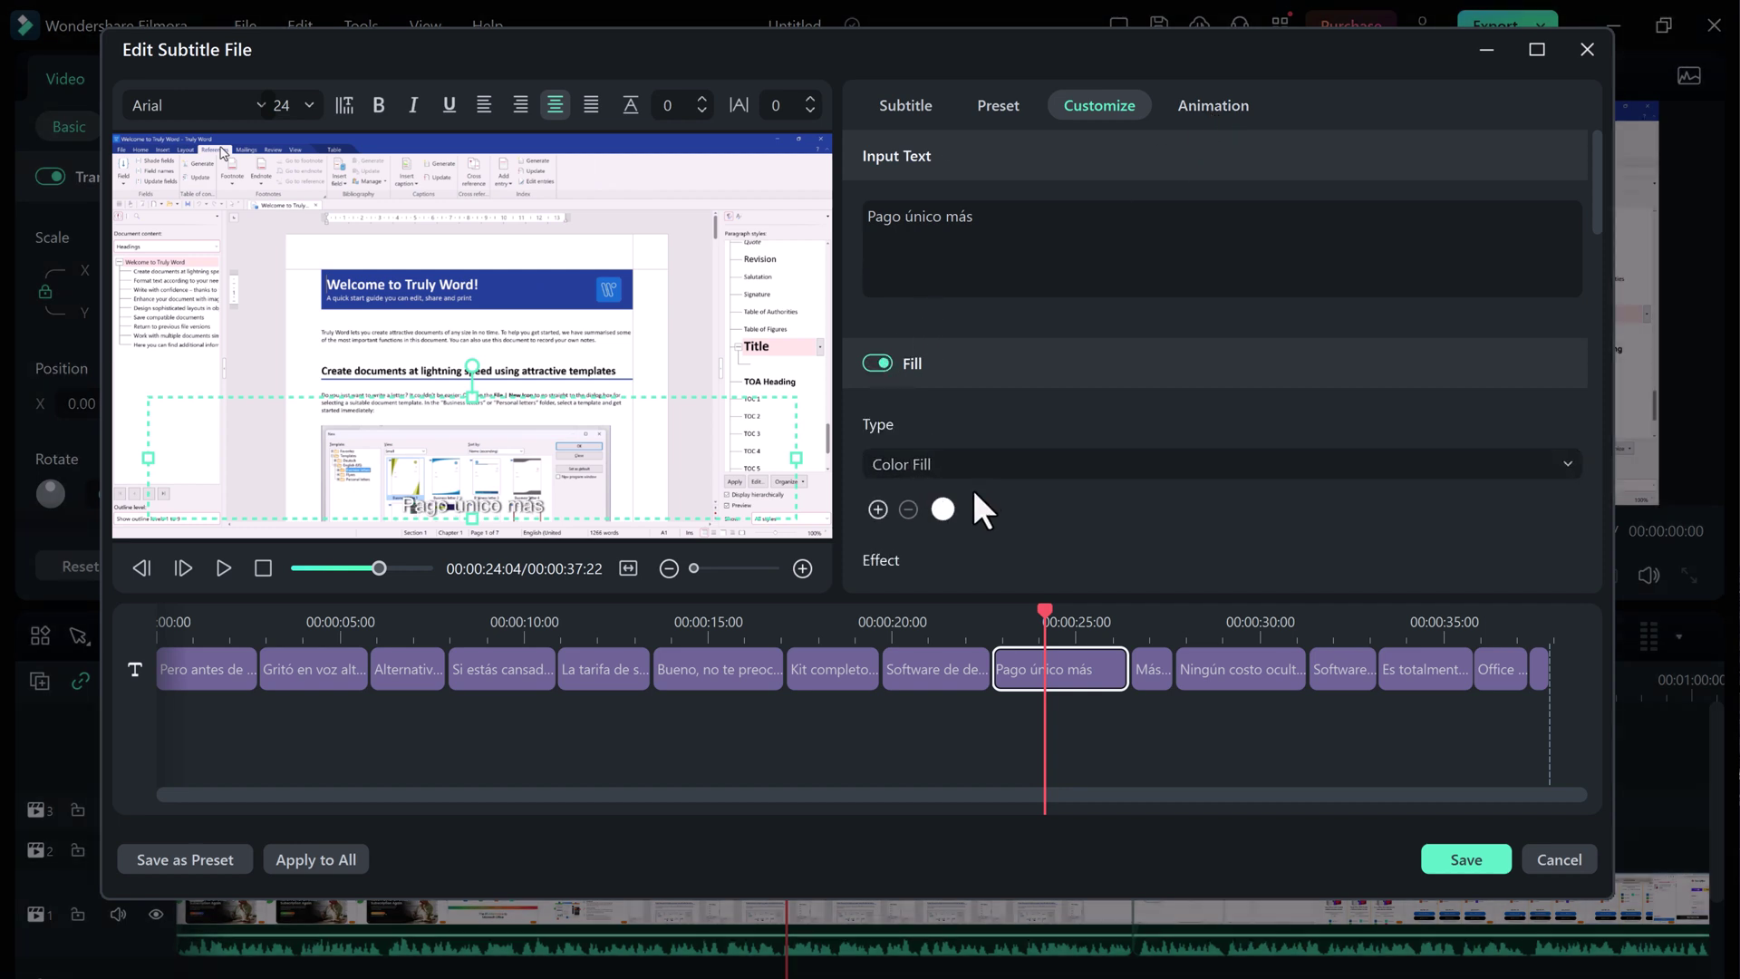
Step: Try gradient and image fills, revert to plain colour, view Animation, then close the editor
click(1021, 459)
click(1000, 544)
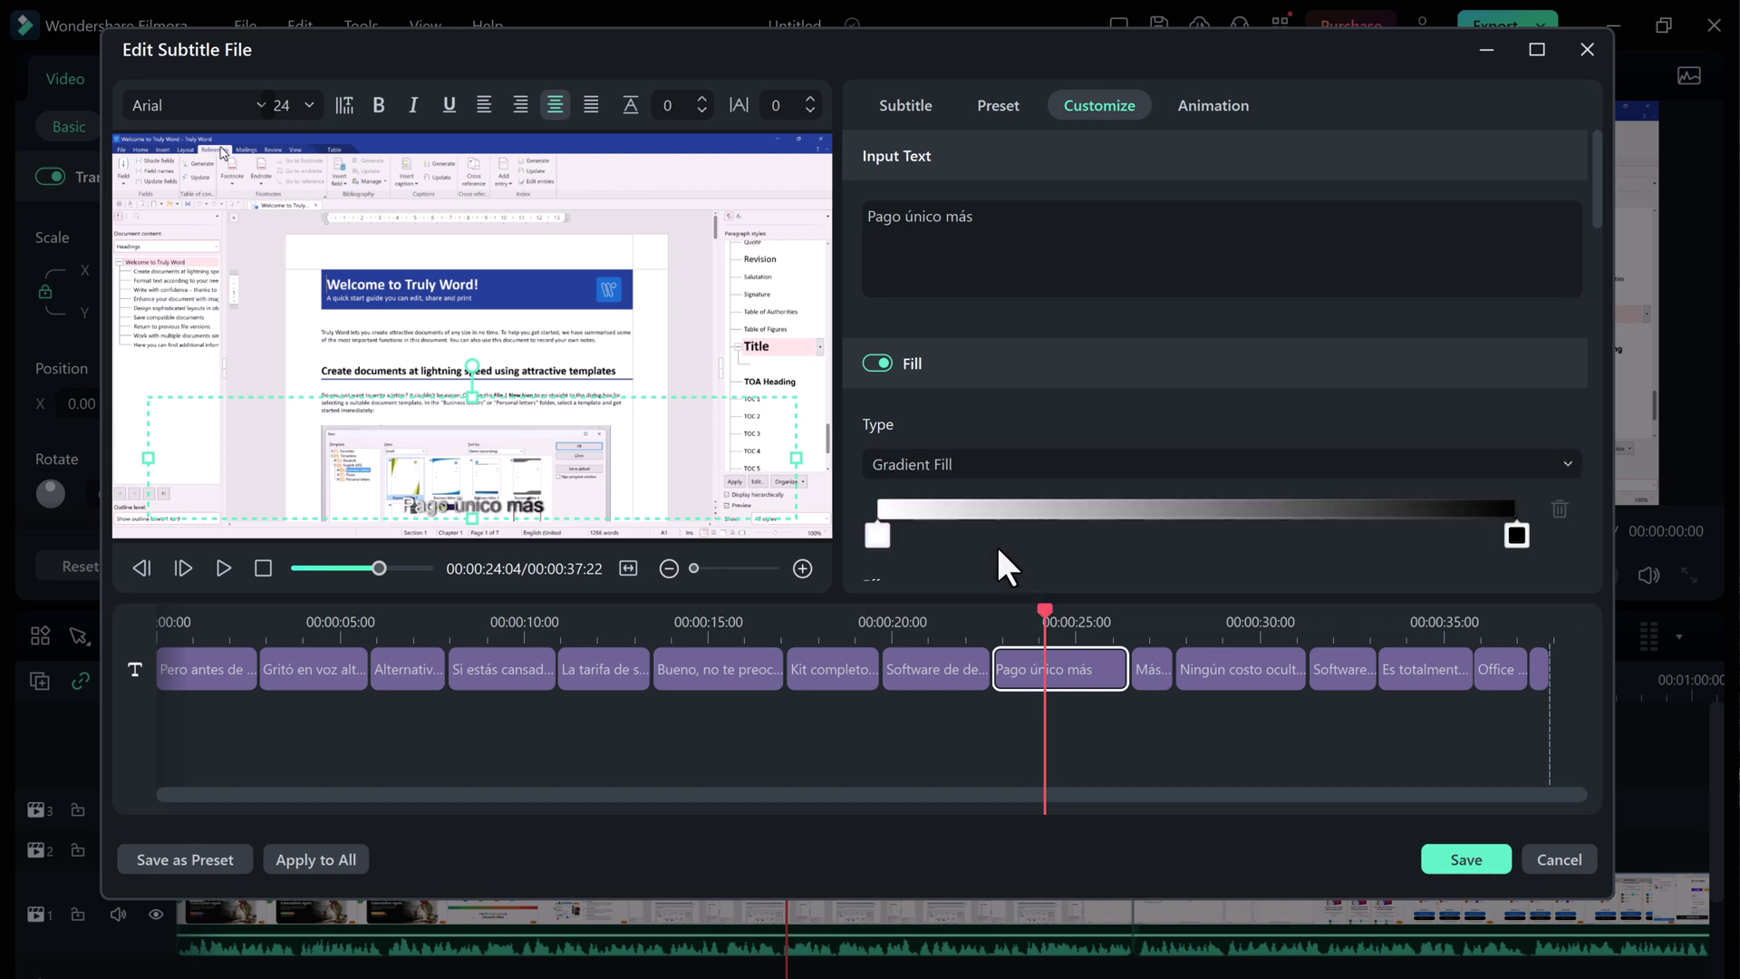
click(1002, 469)
click(987, 590)
click(977, 463)
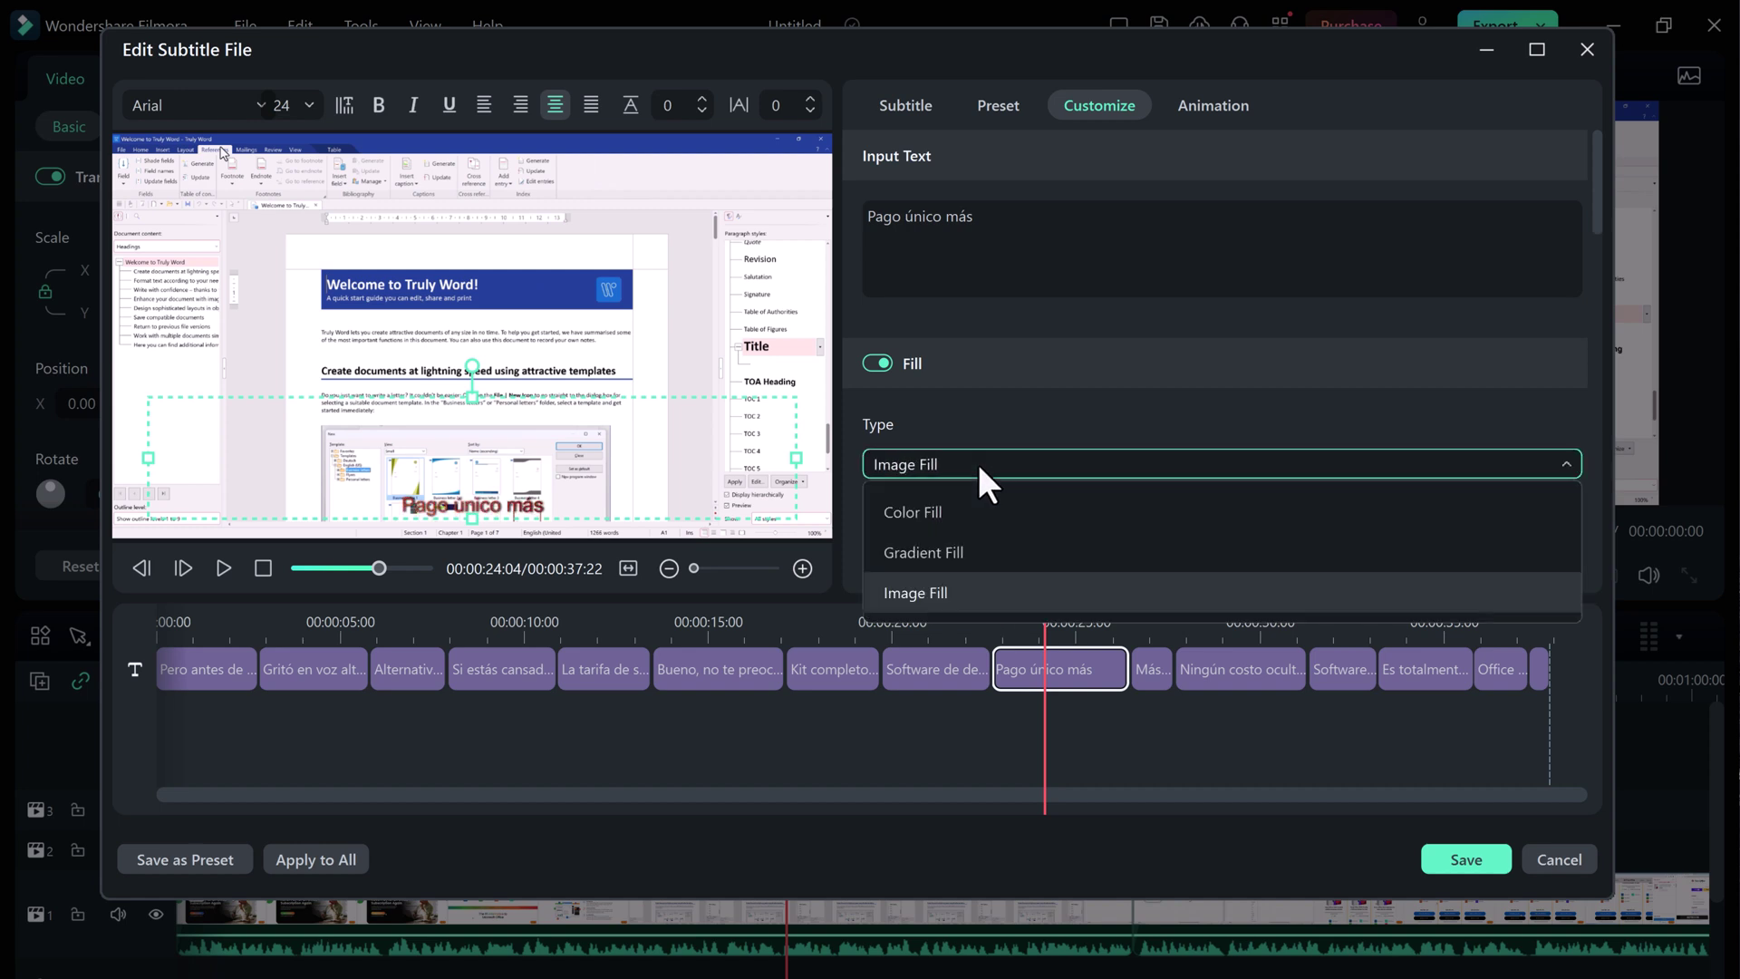
click(938, 513)
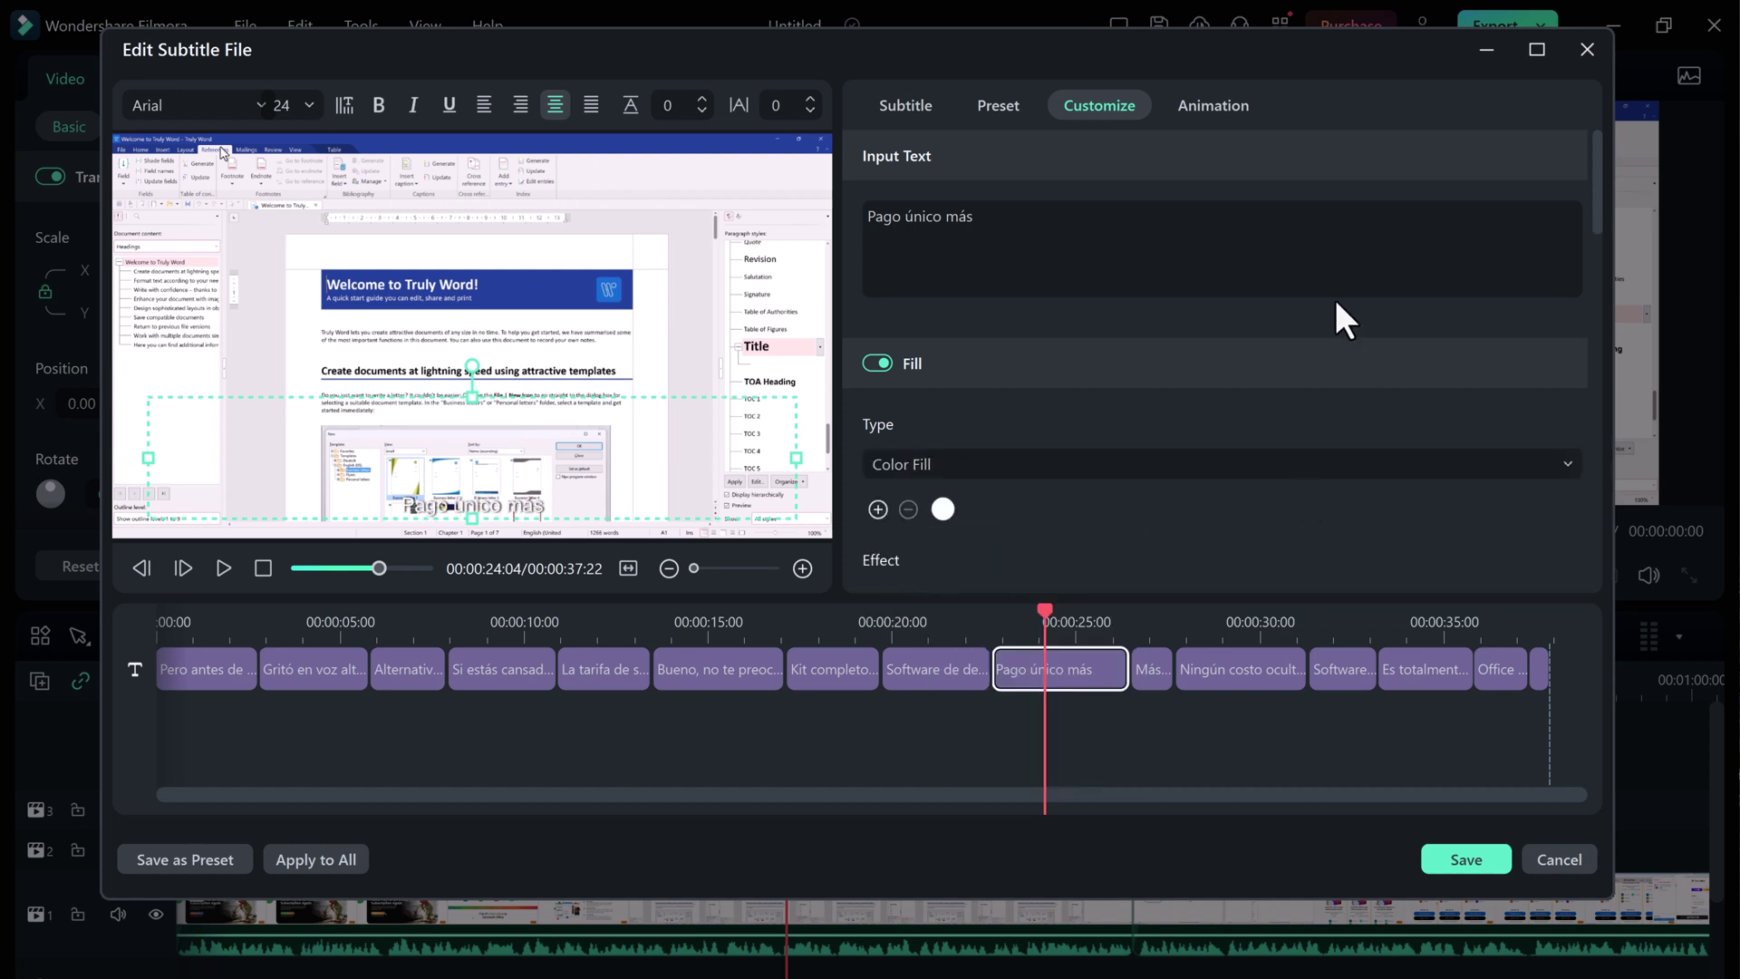
click(1204, 106)
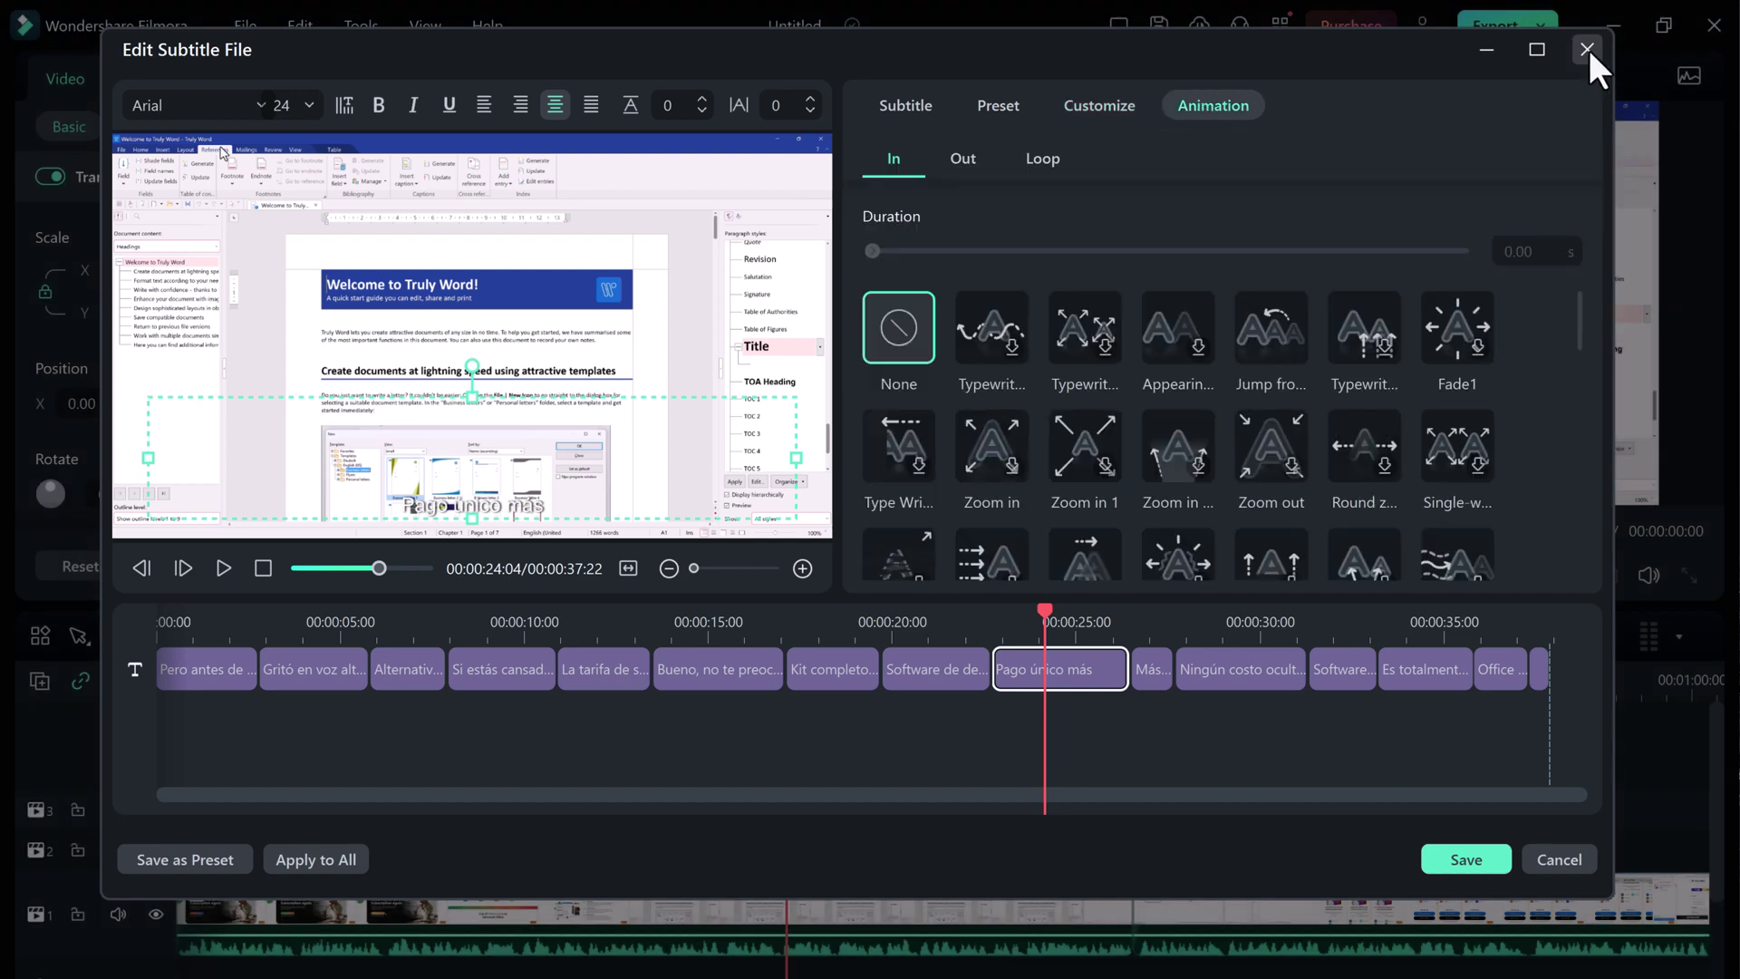
click(1466, 860)
Step: Move the playhead back near the start and show the extra AI tools list
click(964, 674)
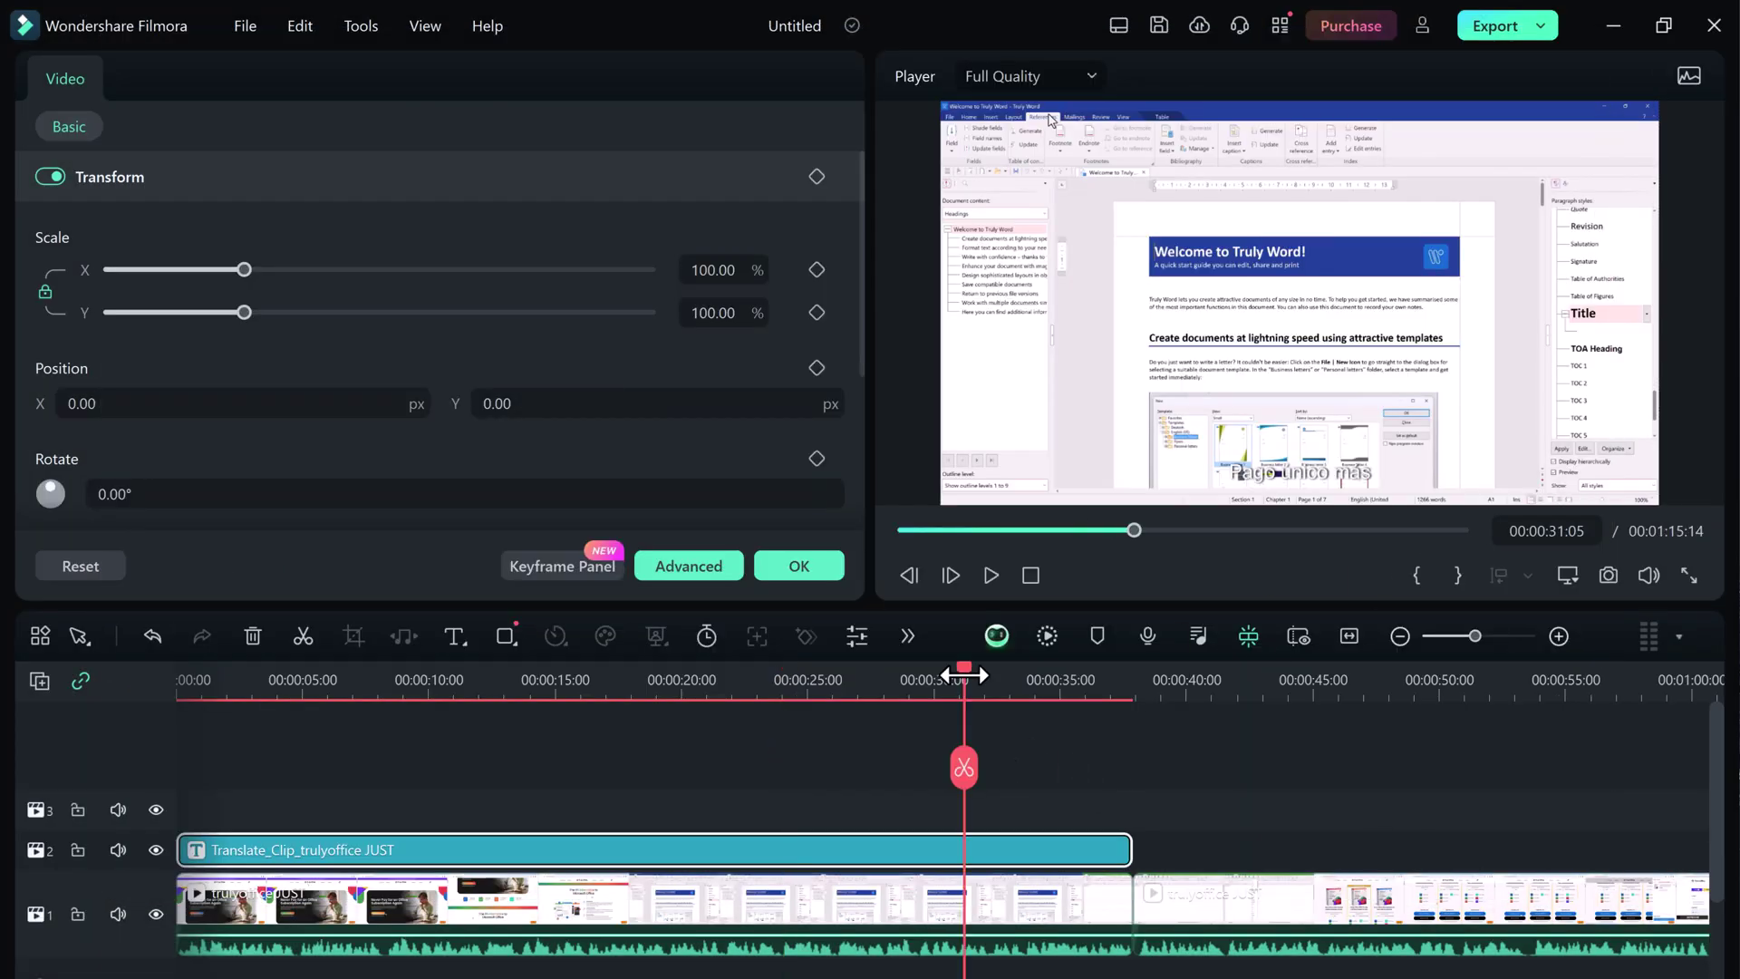
click(232, 675)
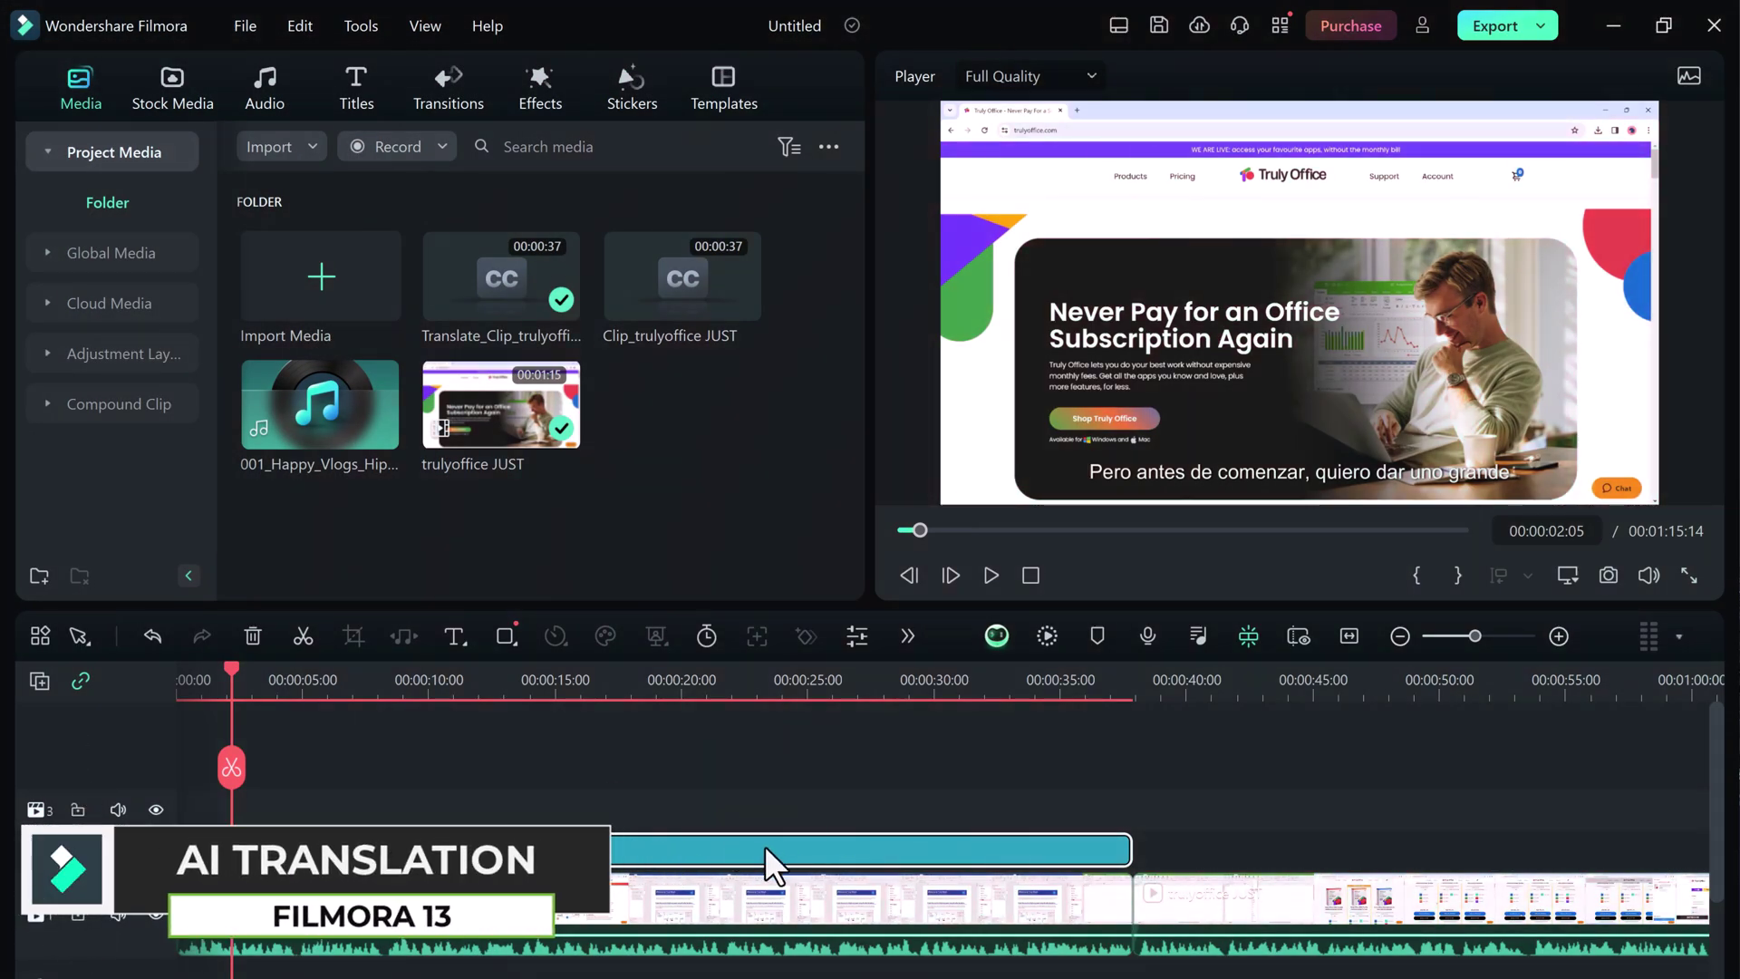
click(907, 635)
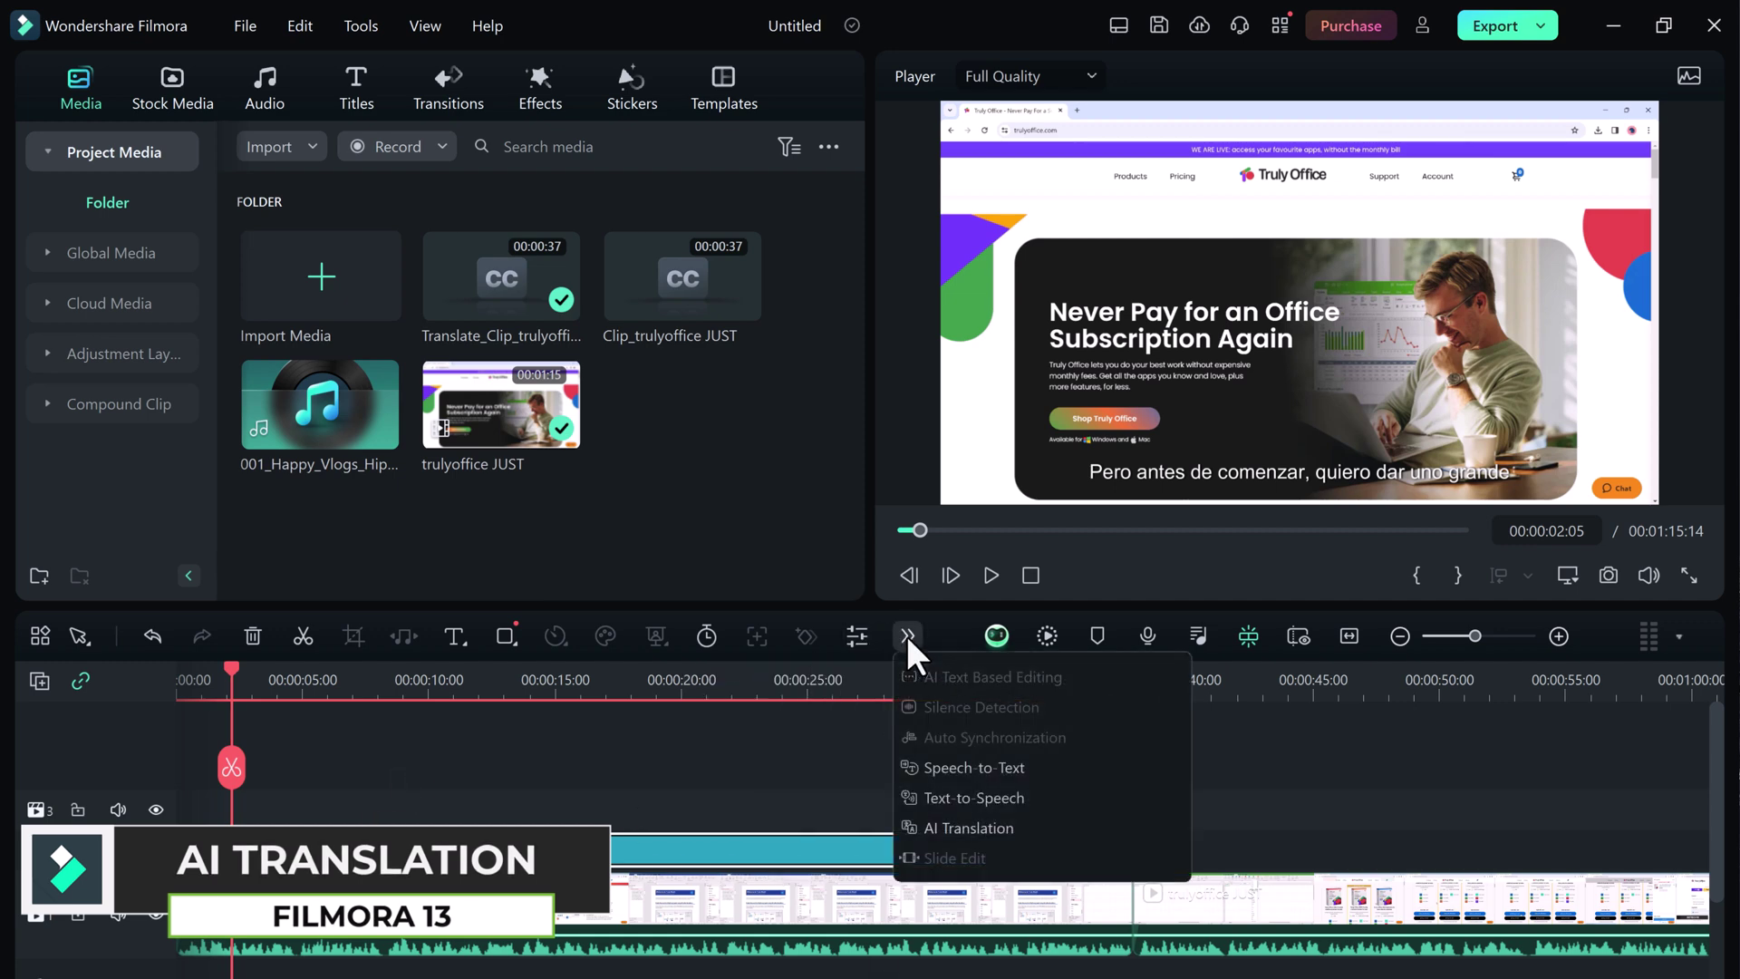
Step: Translate only the Spanish subtitle text into Italian (Italy), then close the services list
click(974, 828)
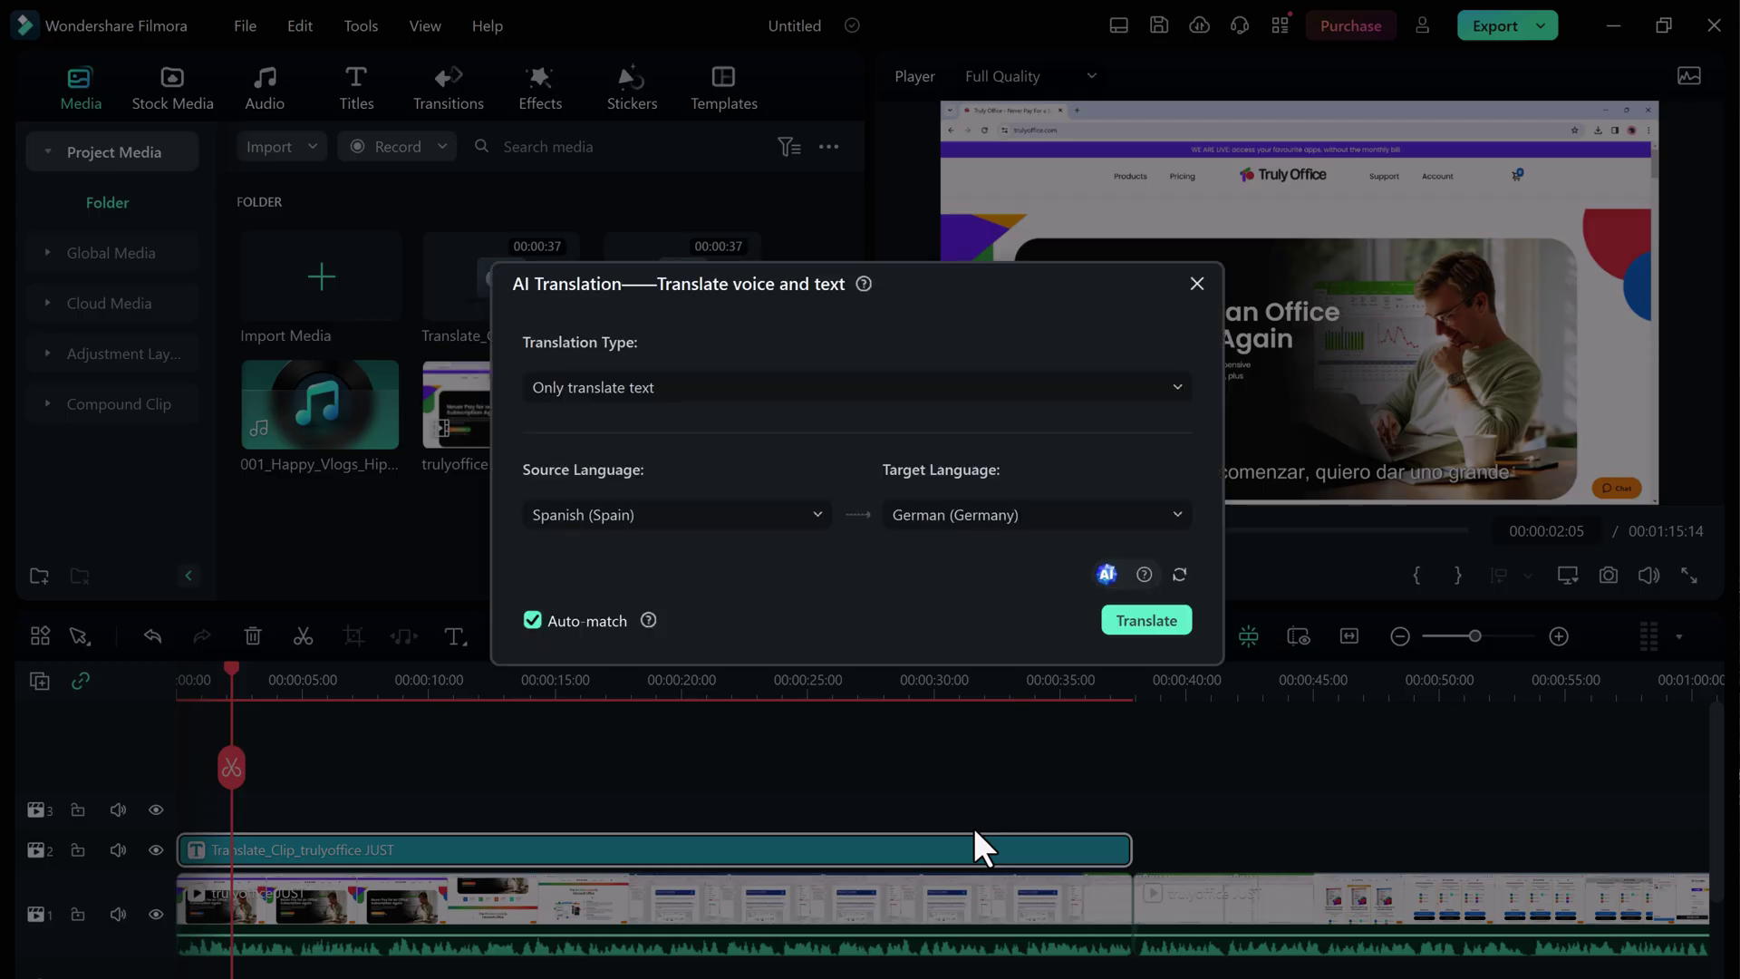
click(702, 386)
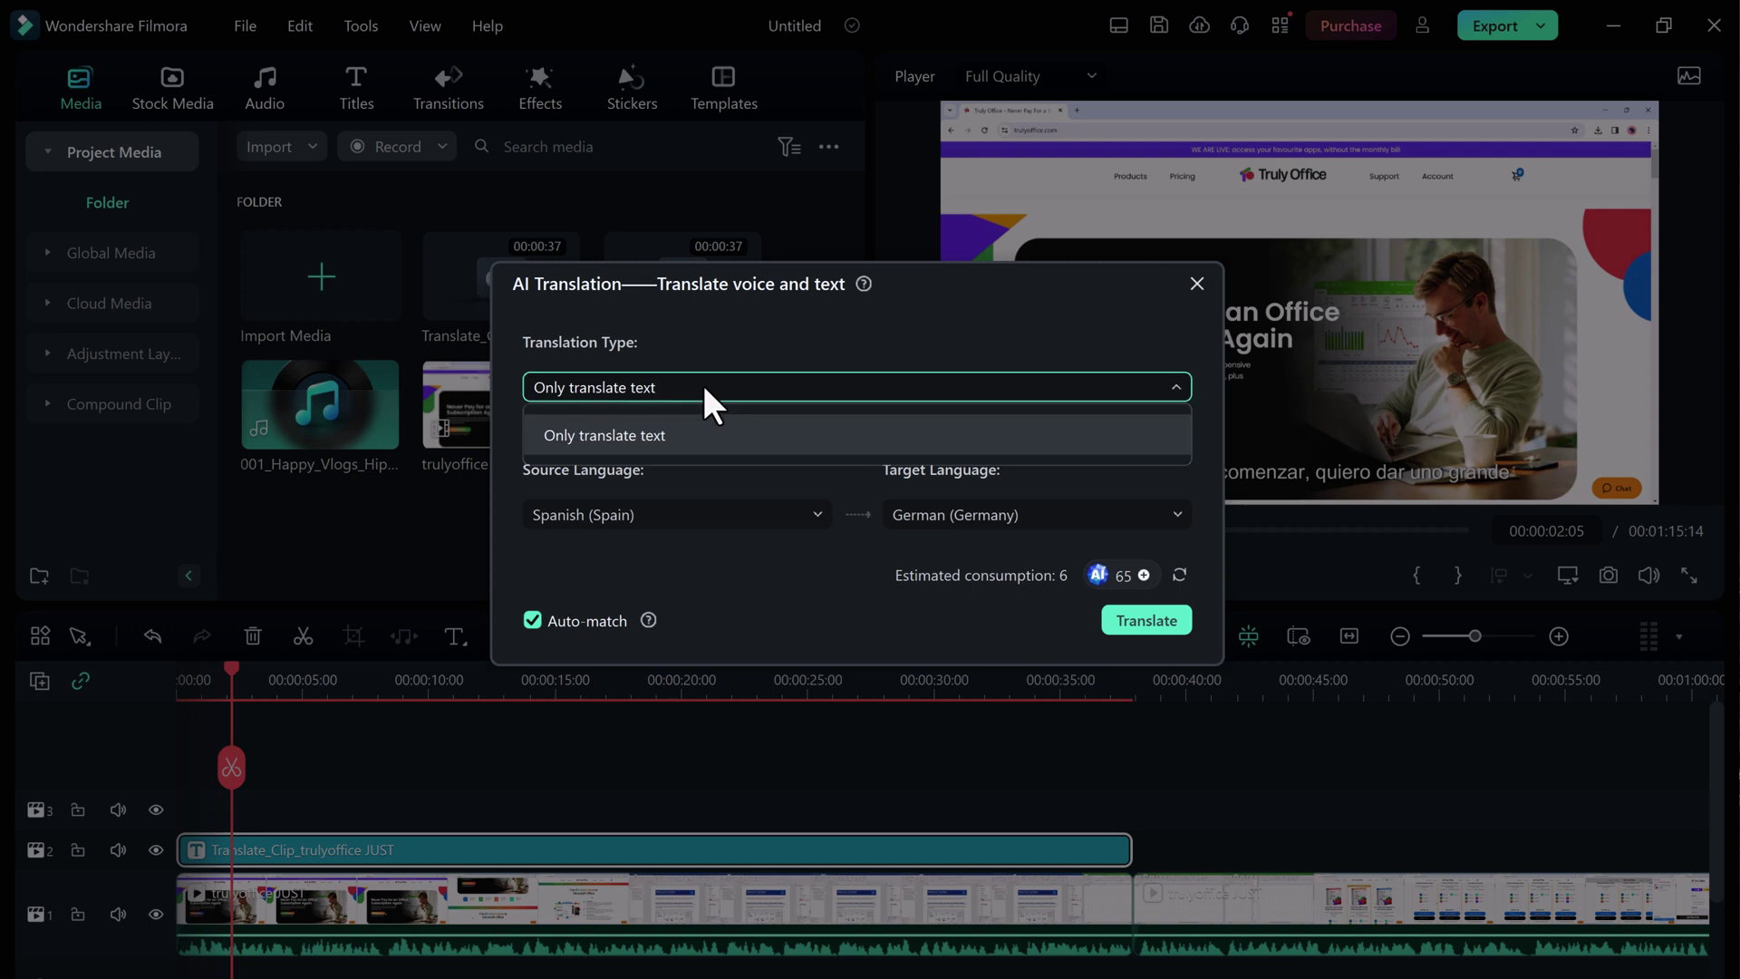
click(698, 439)
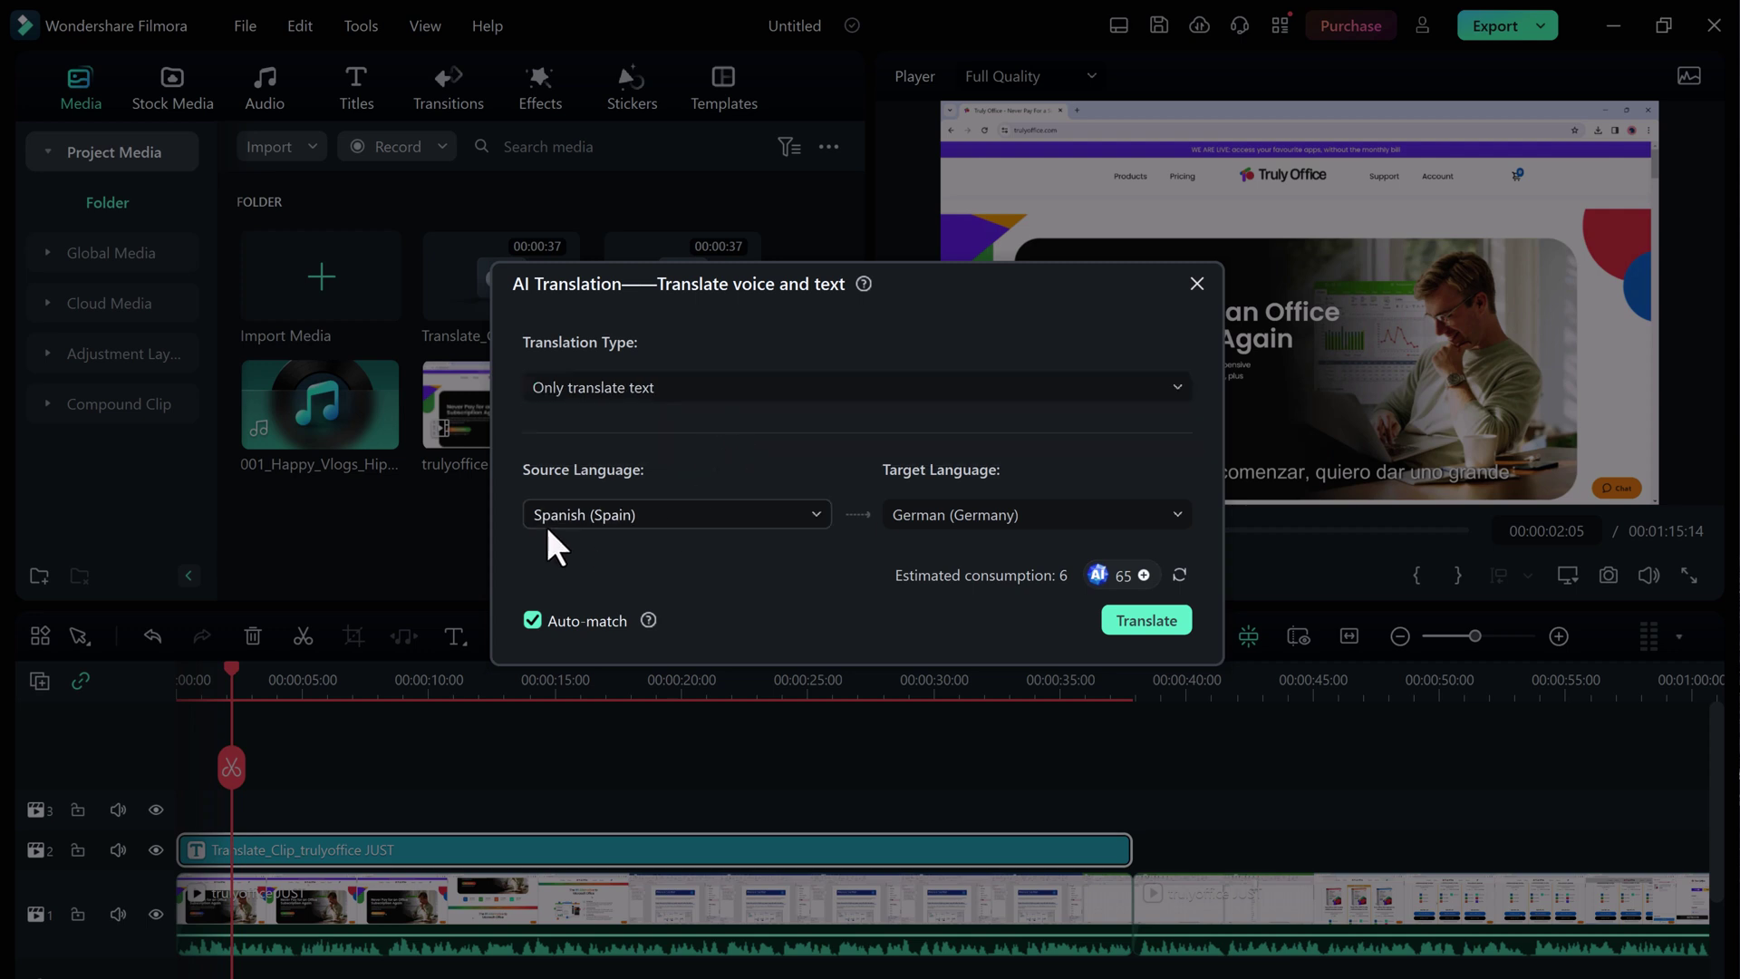
click(1166, 513)
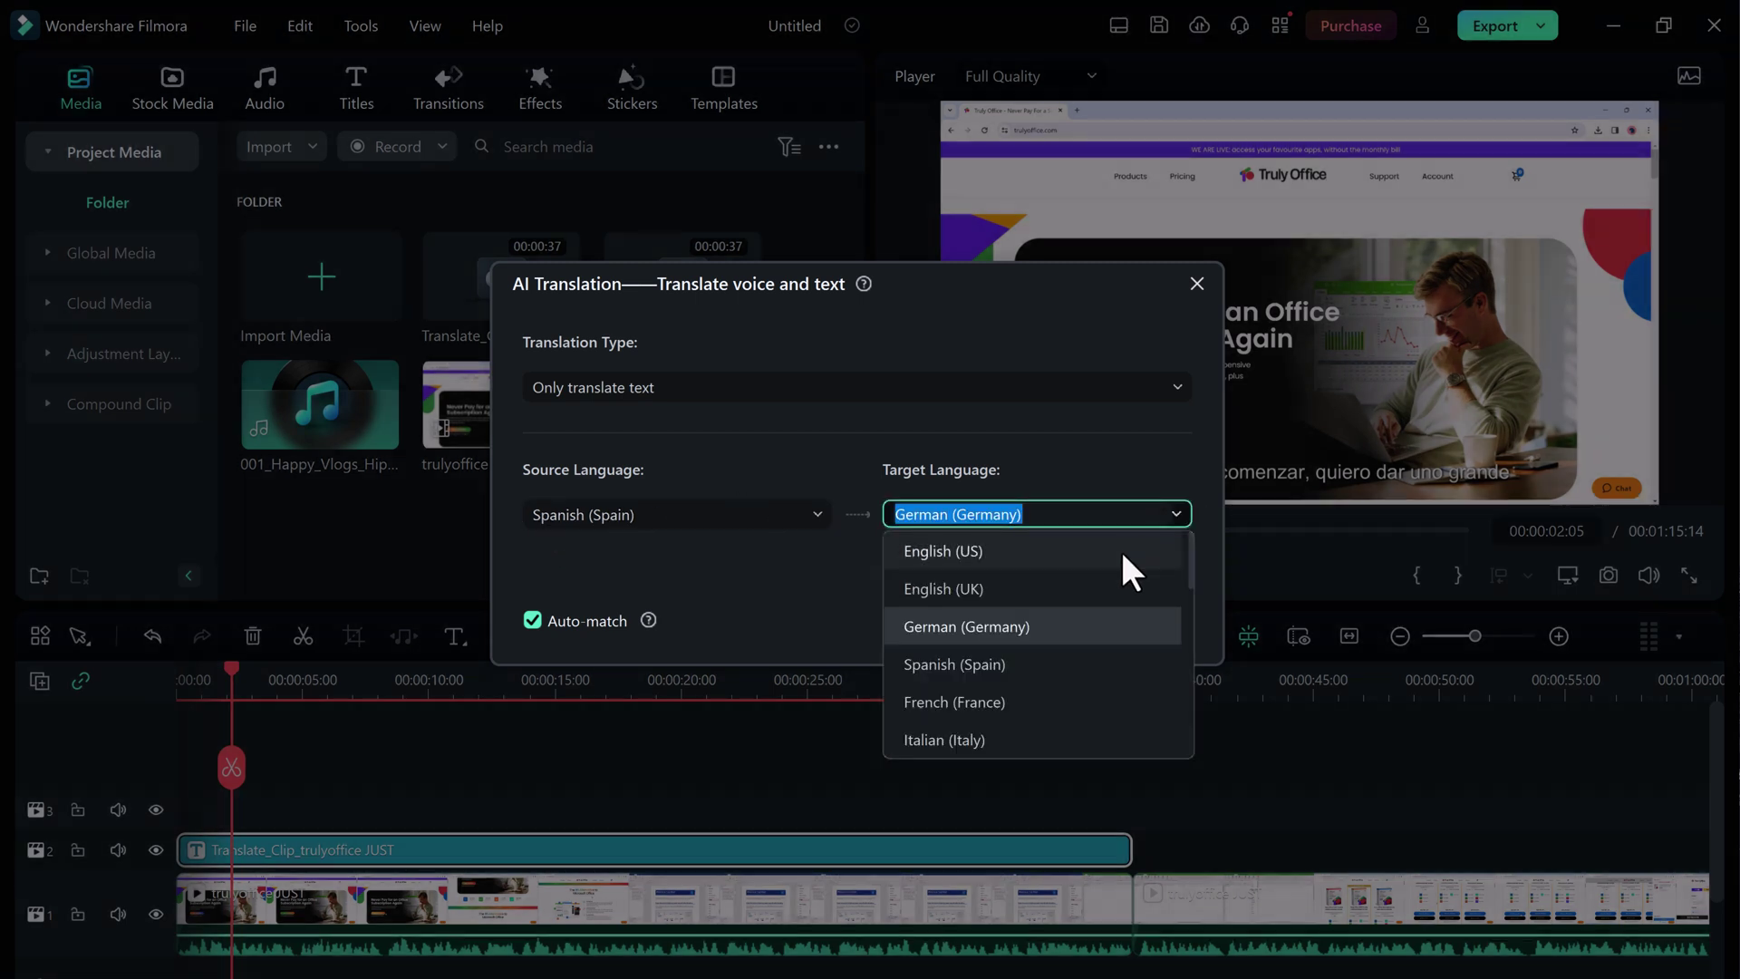
click(1103, 737)
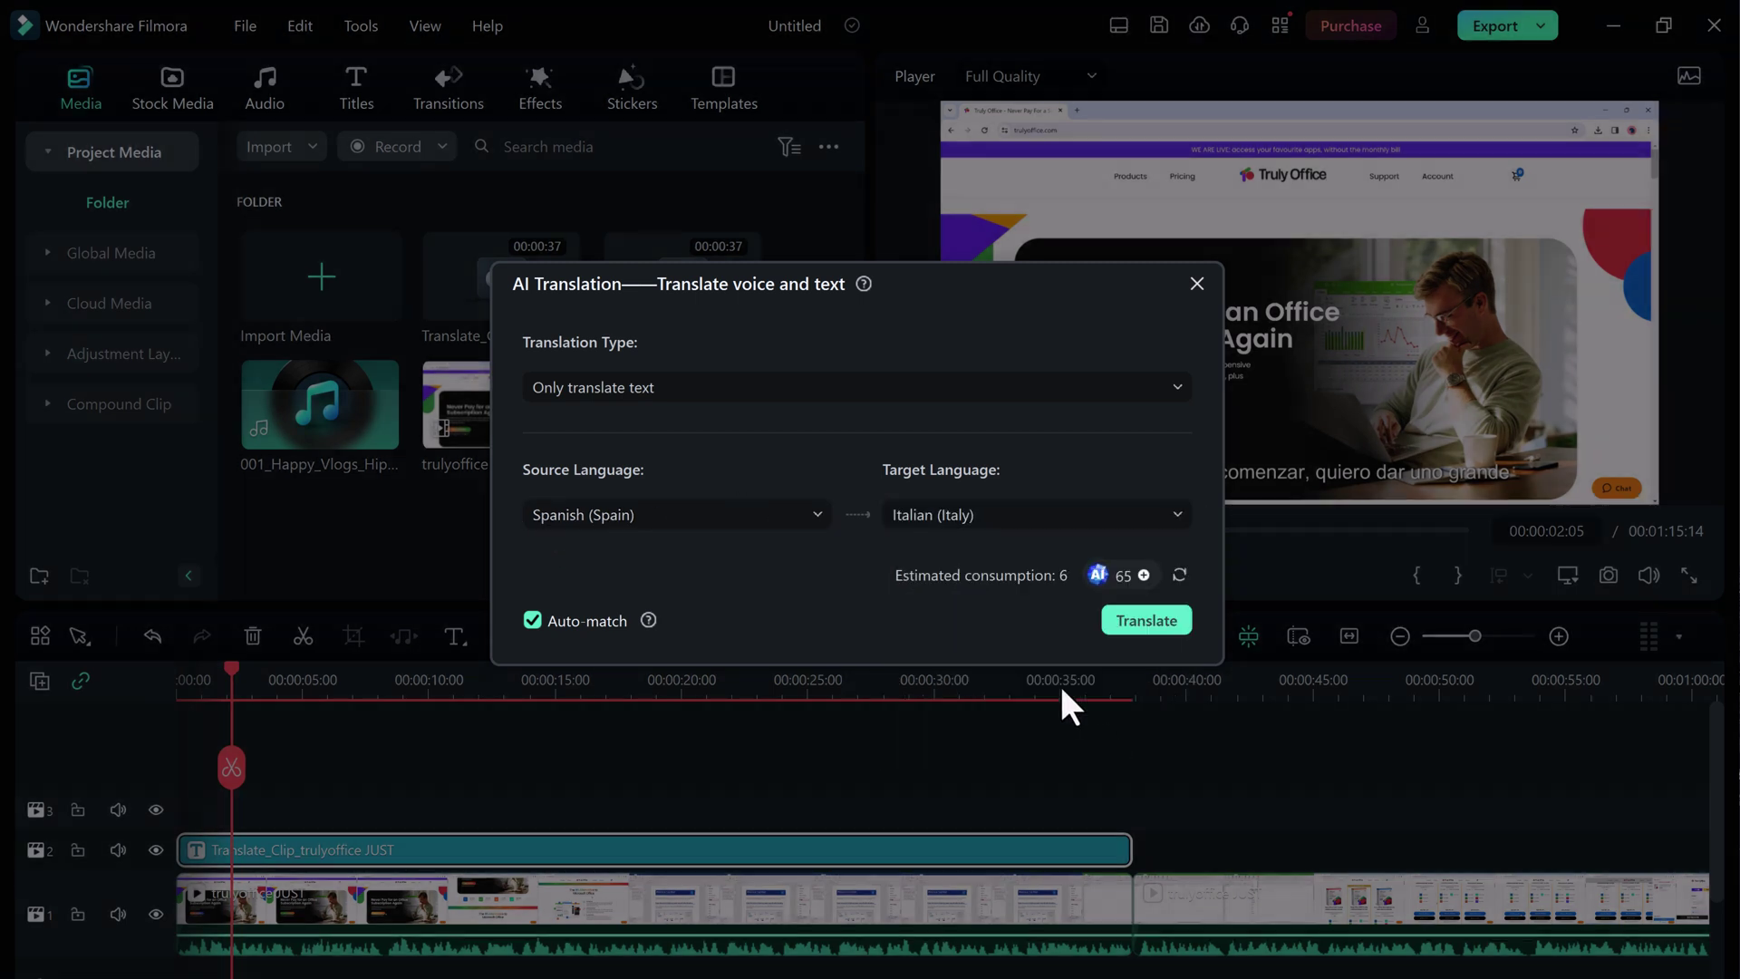
click(1155, 622)
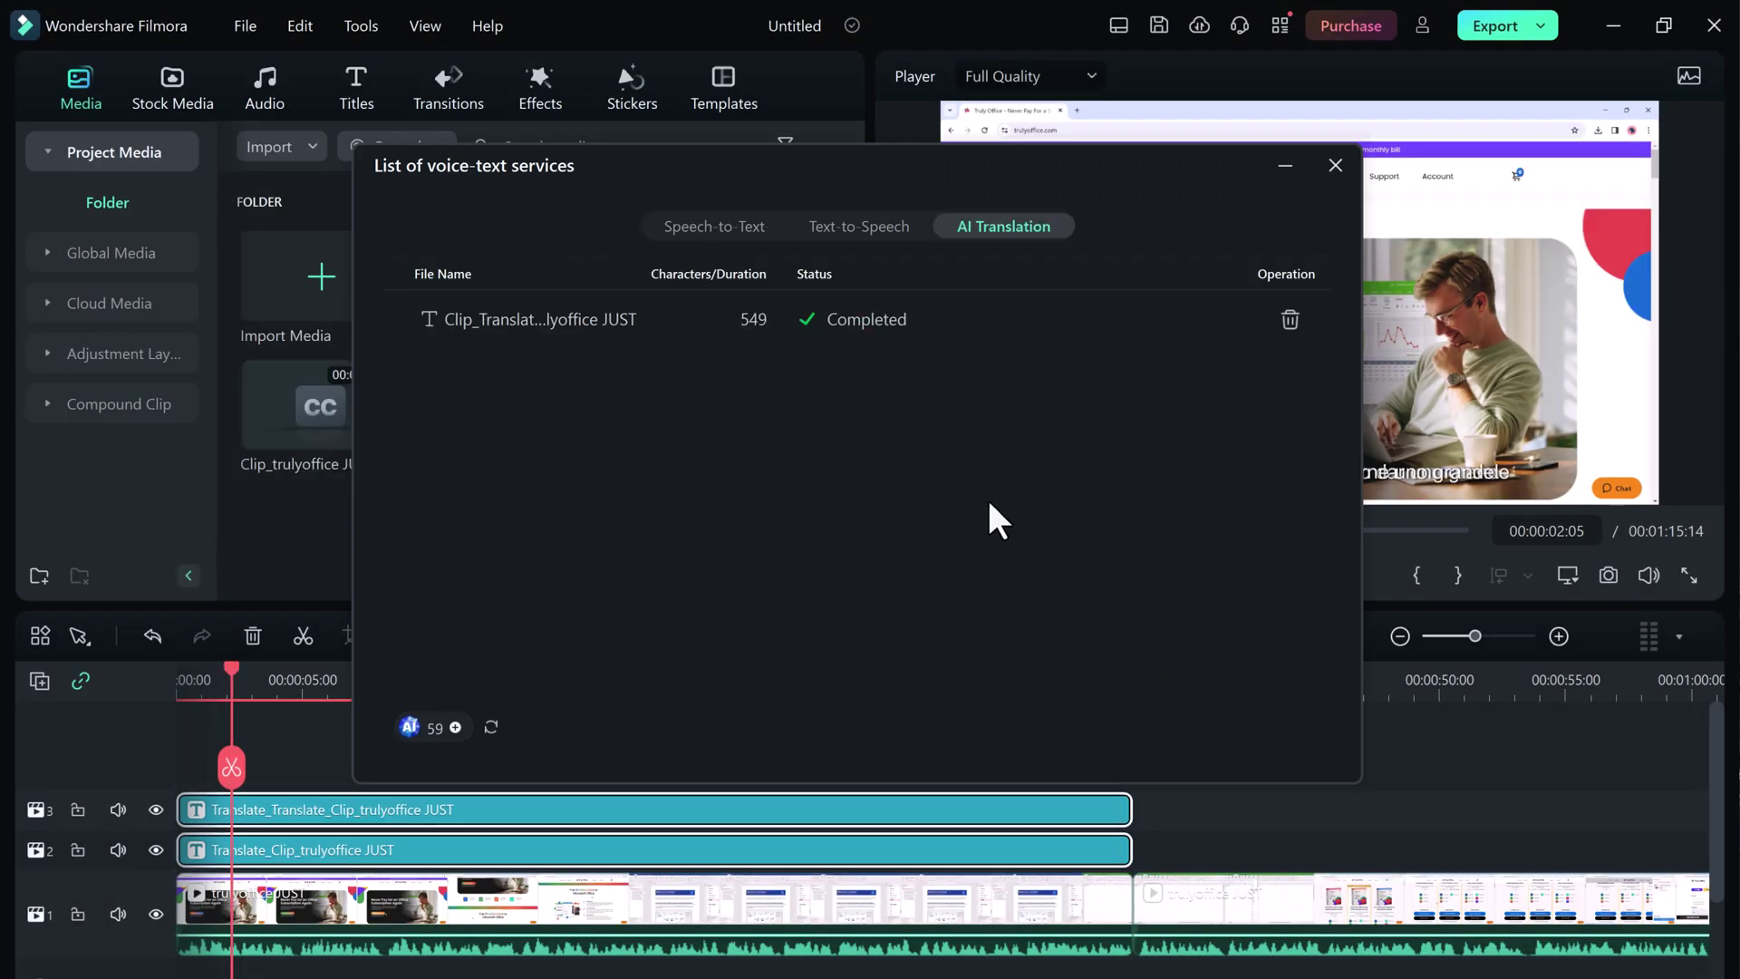
click(1335, 164)
Step: Delete the original Spanish subtitle clip and select the Italian subtitle clip
click(449, 821)
key(Delete)
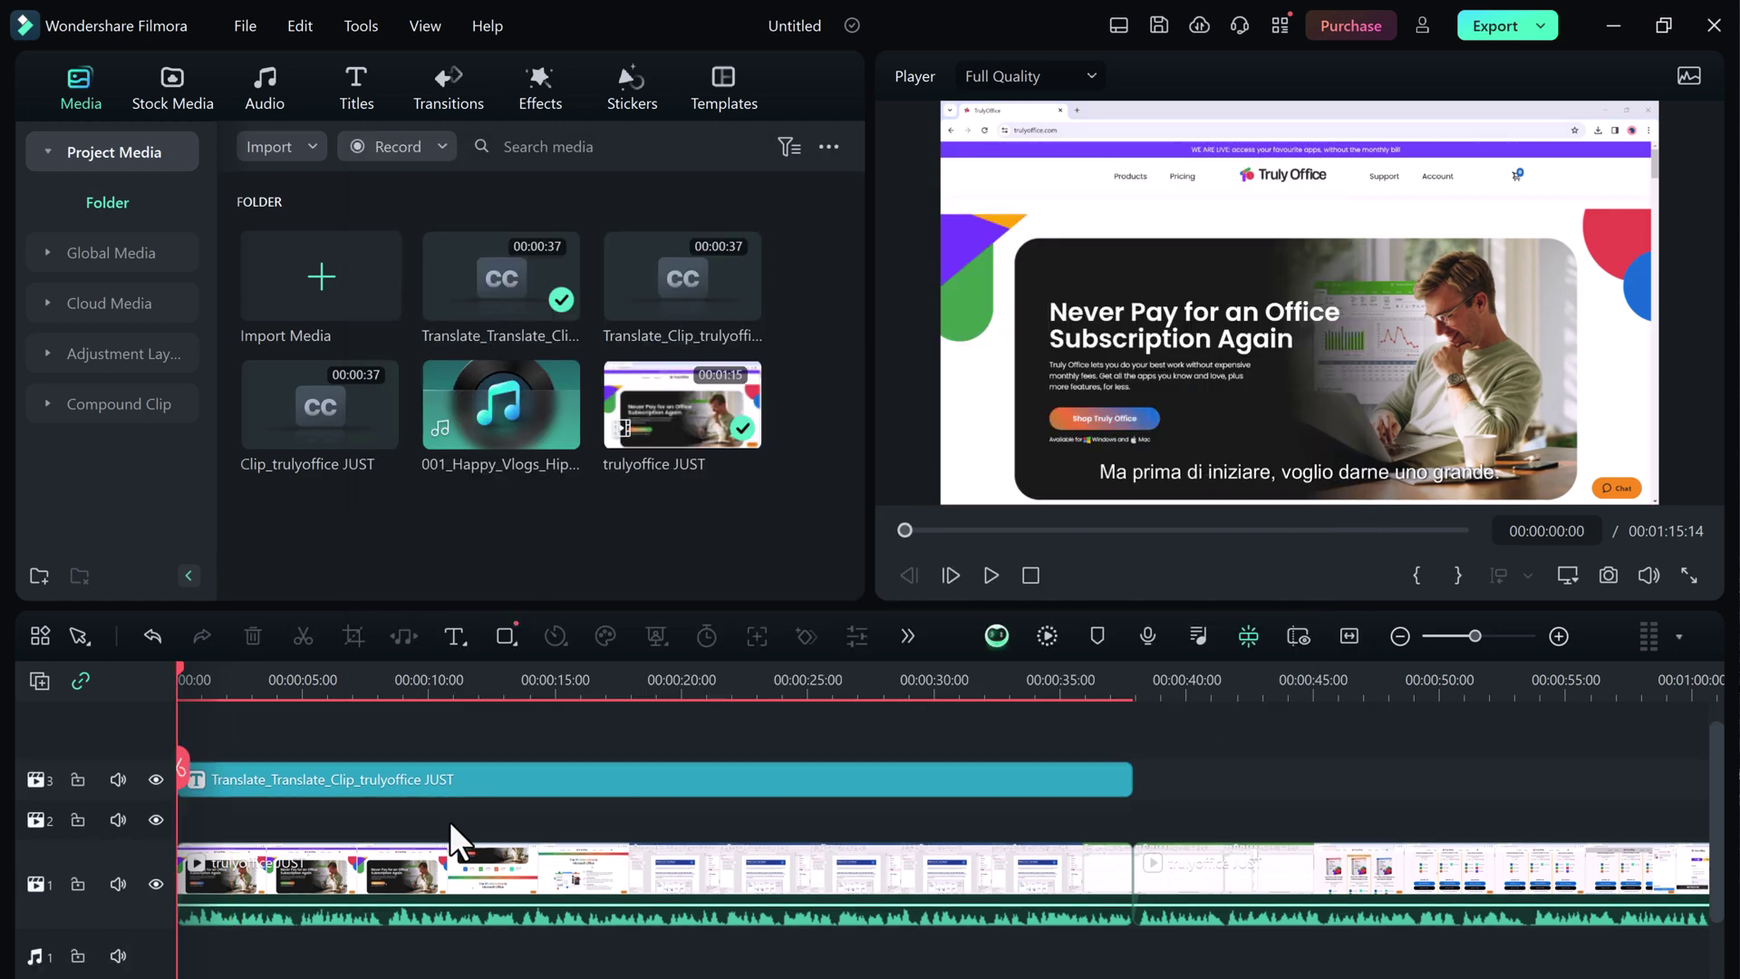
click(475, 791)
Step: Scrub through the Italian subtitles, park the playhead near nine seconds, and show the AI tools
drag(396, 677, 617, 679)
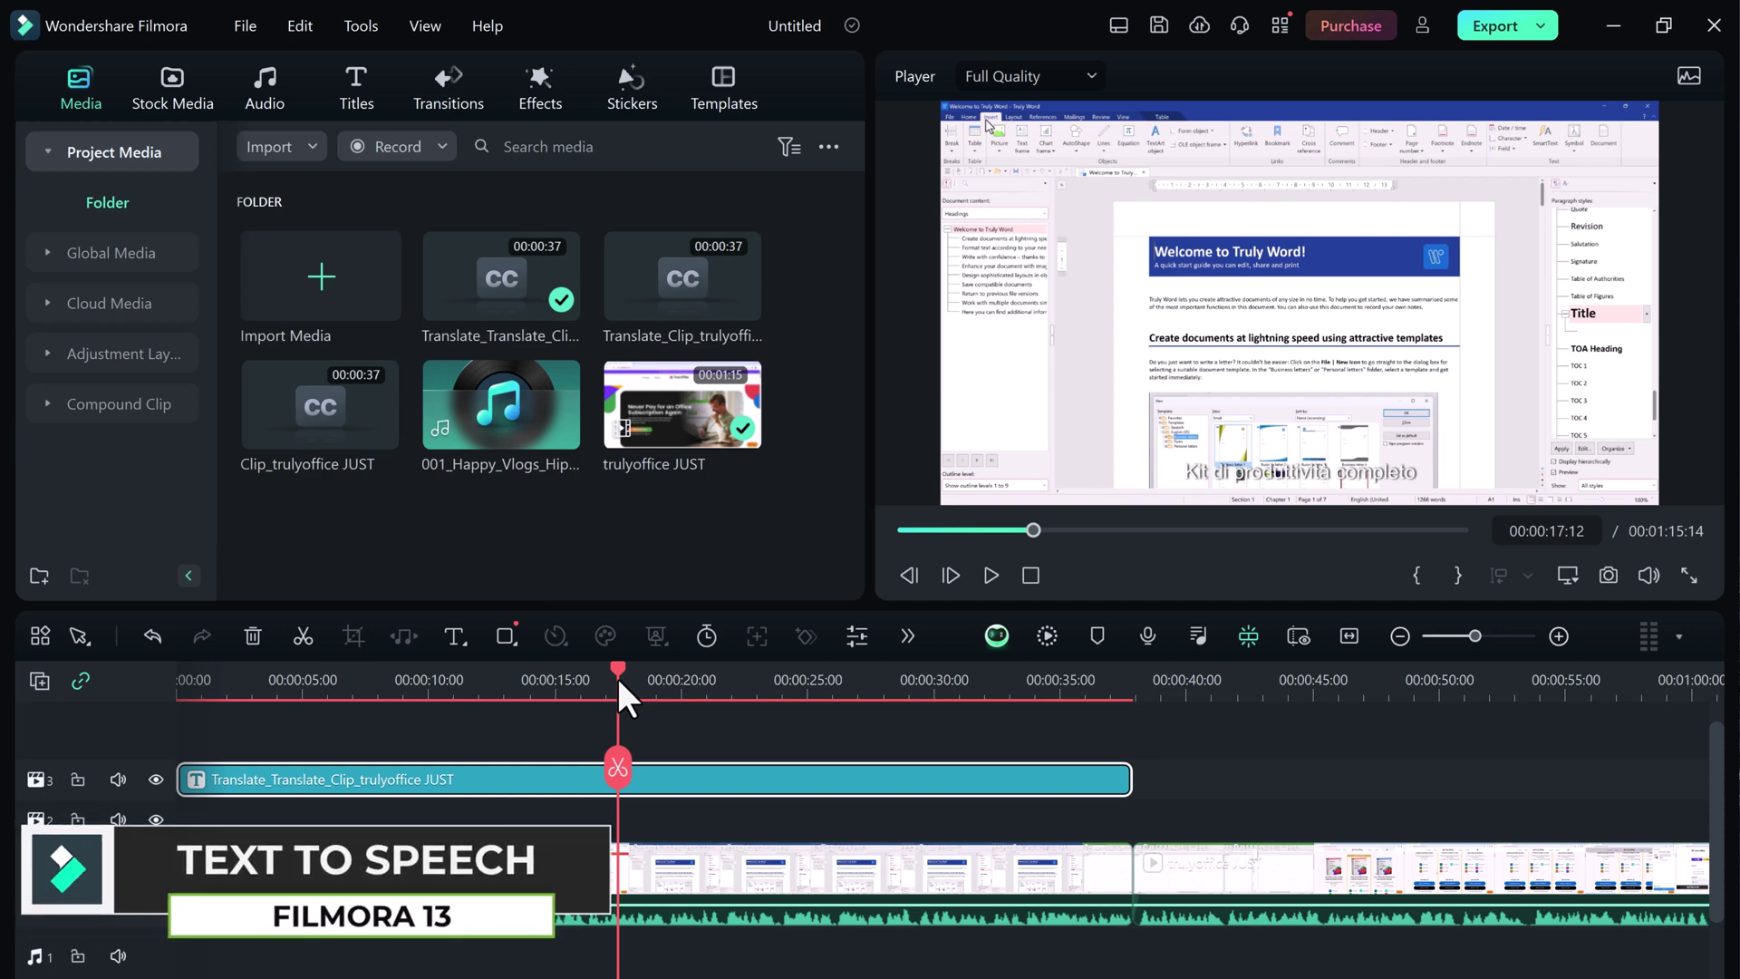
click(404, 676)
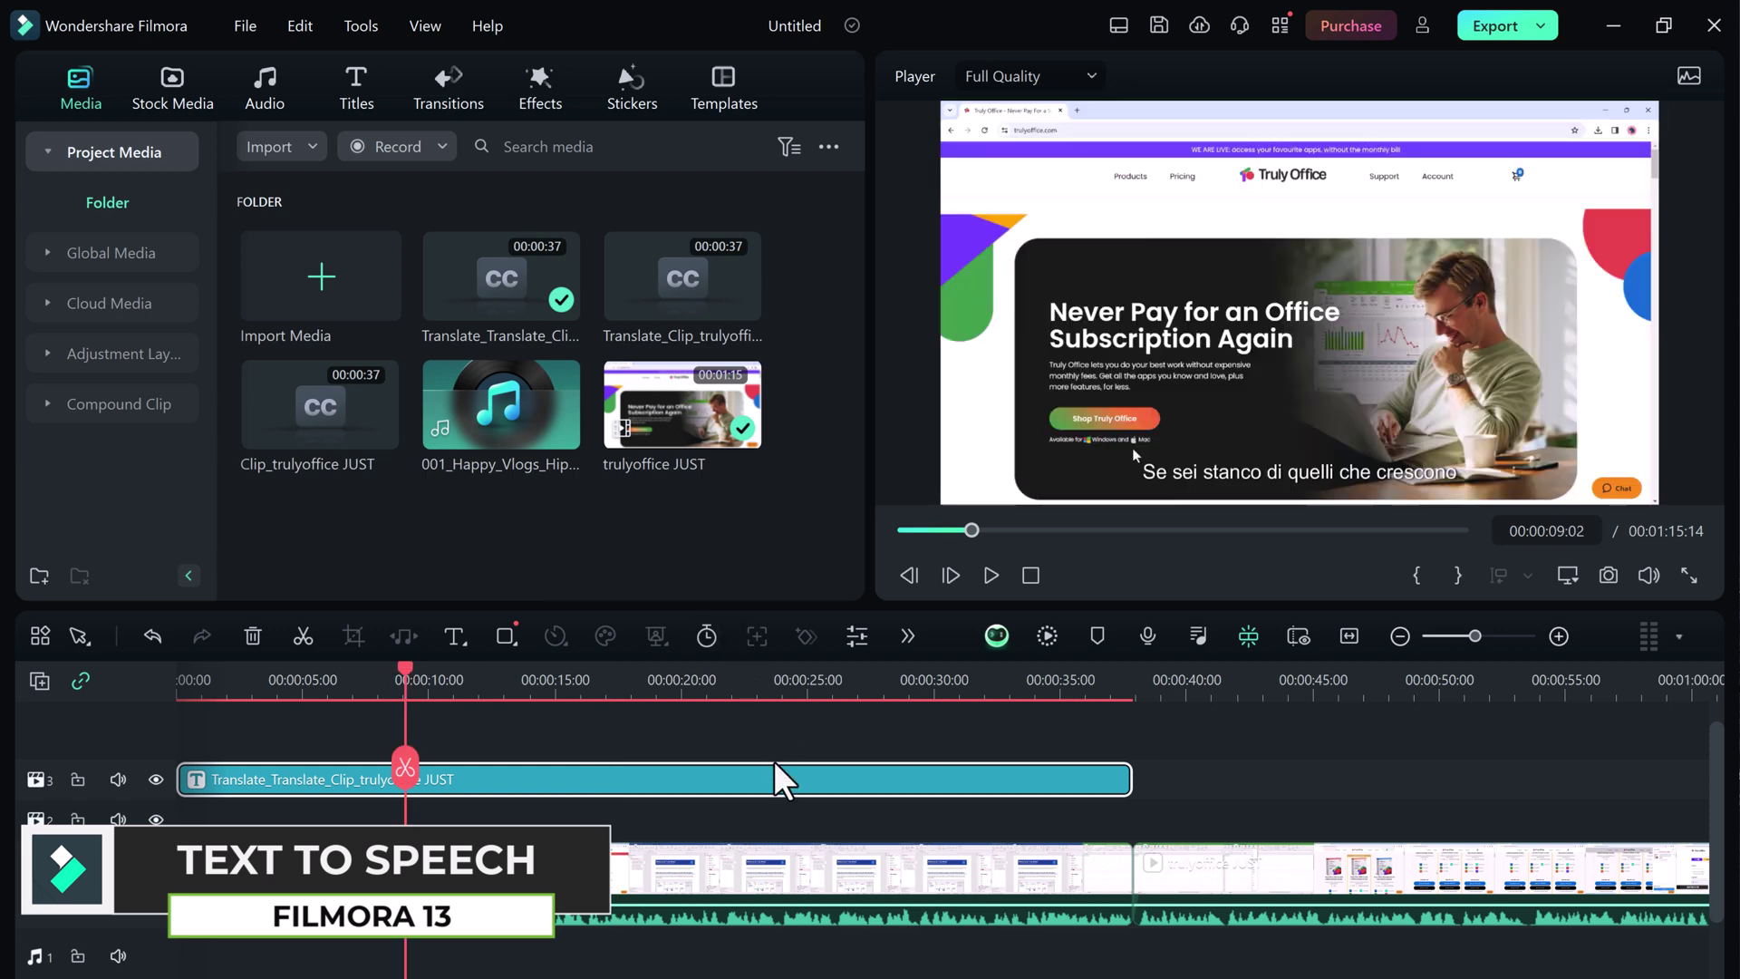
click(907, 636)
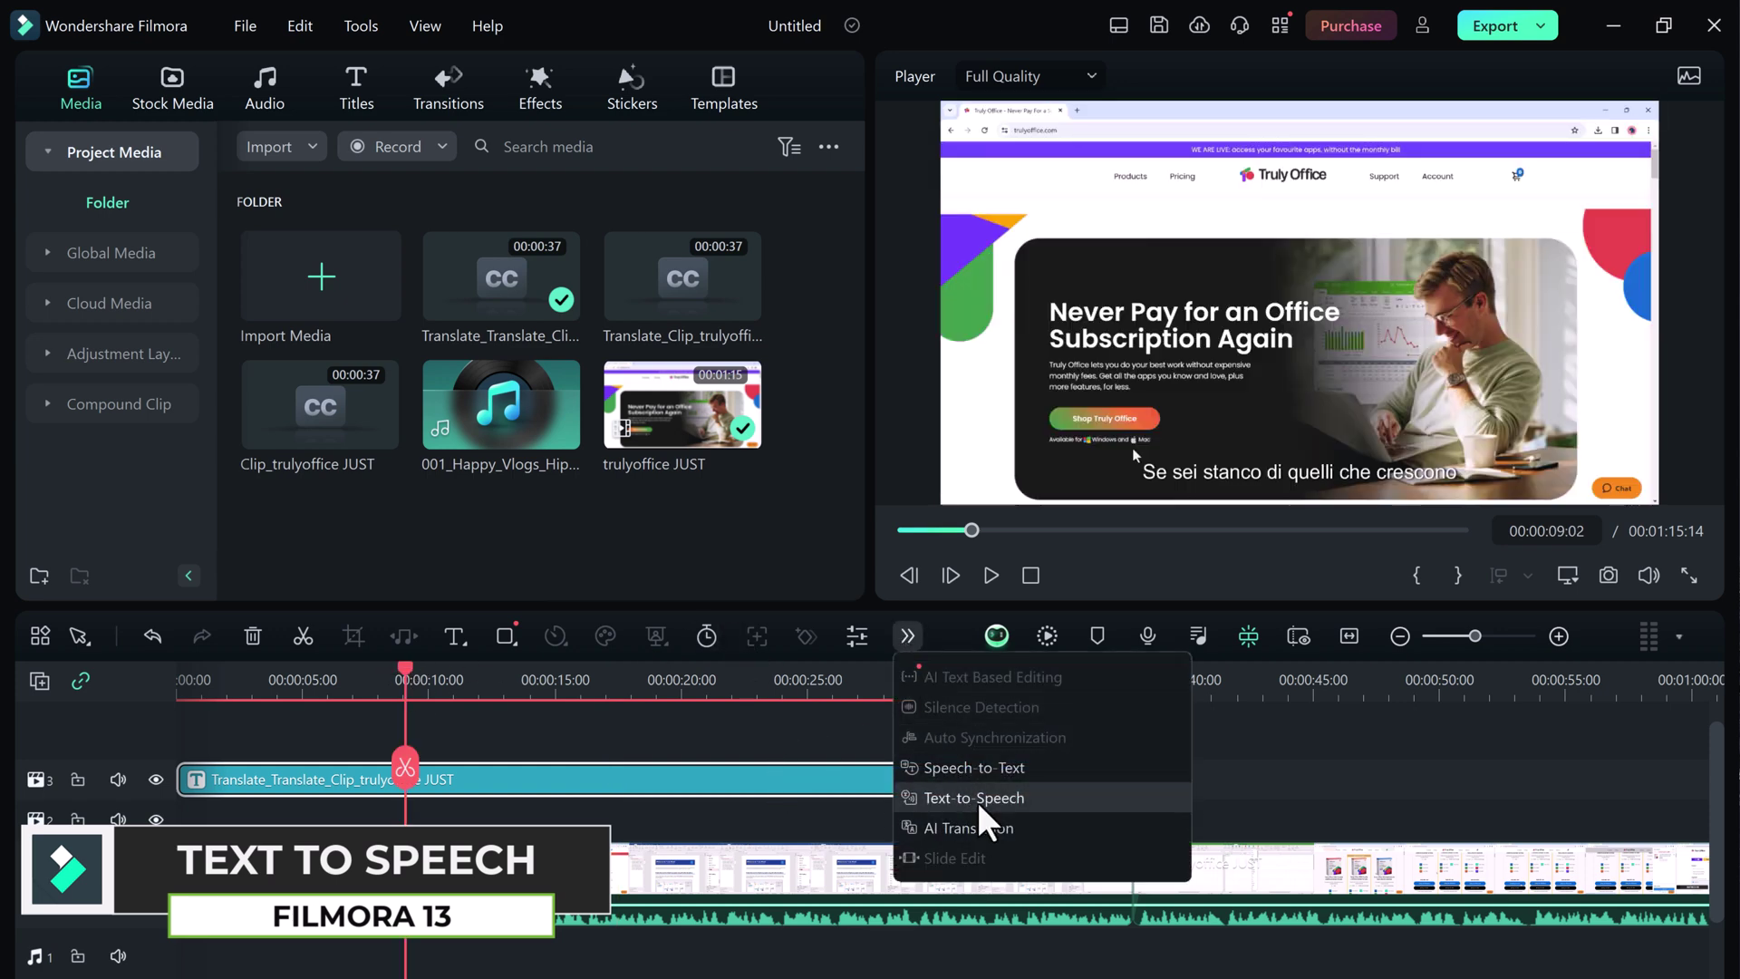
Step: Start Text-to-Speech for the Italian subtitles and preview the Mark voice
click(980, 802)
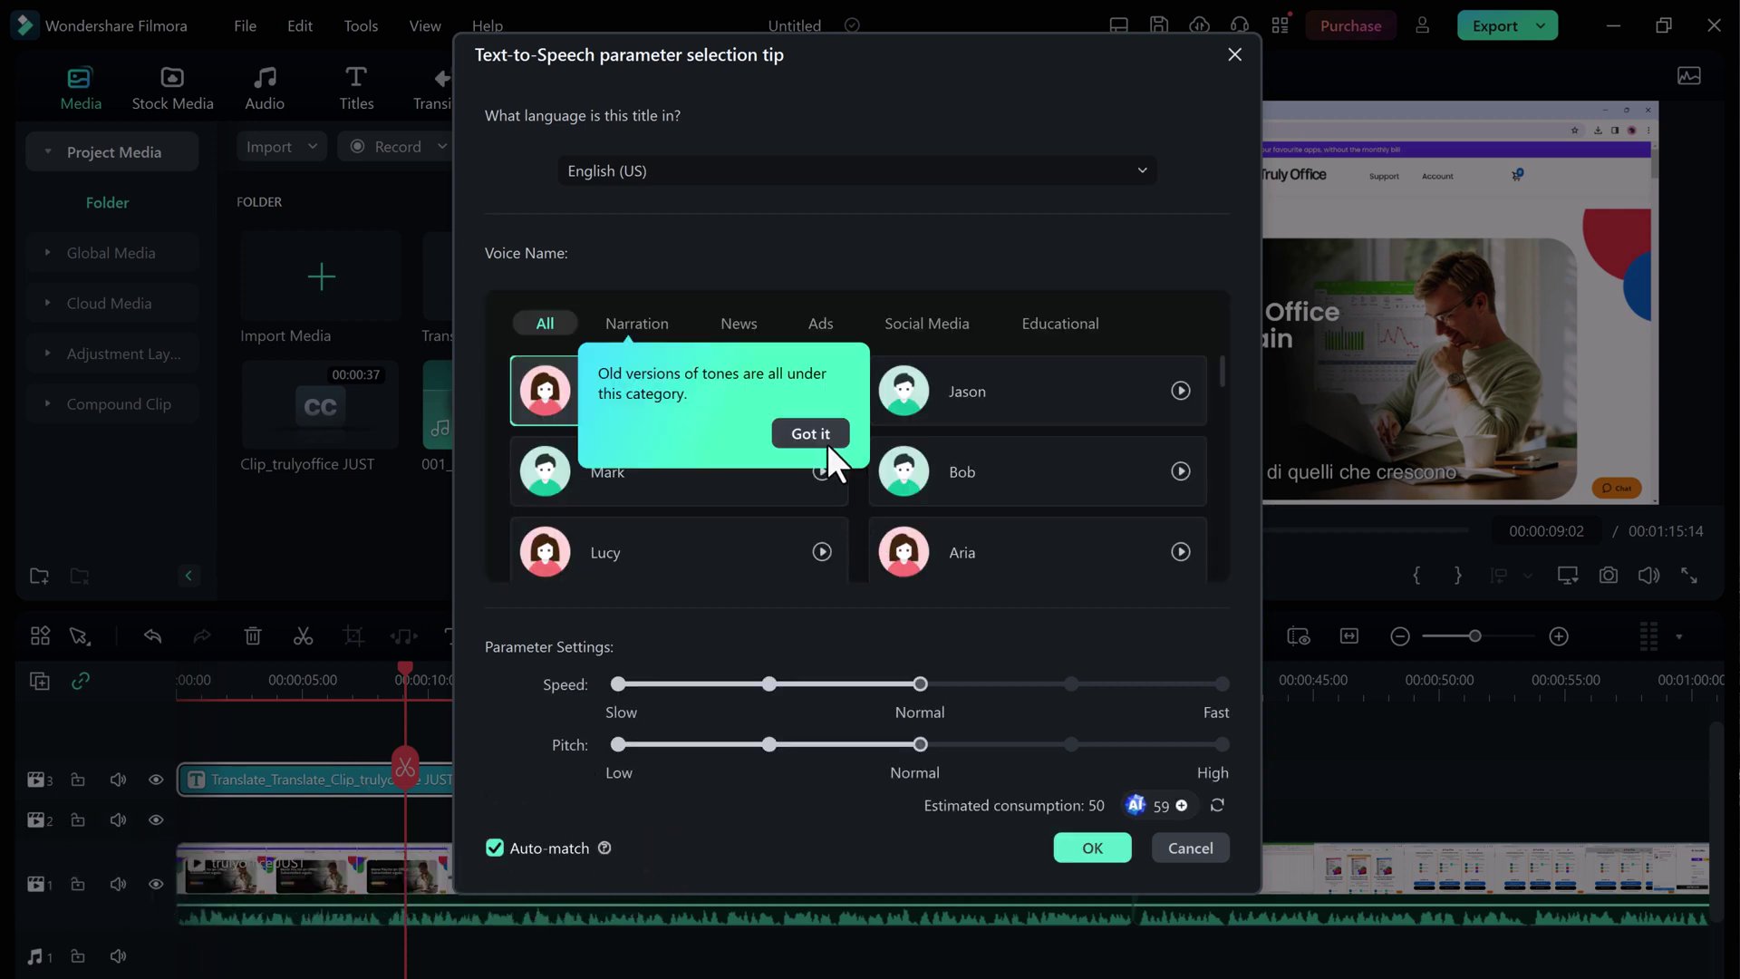
click(812, 434)
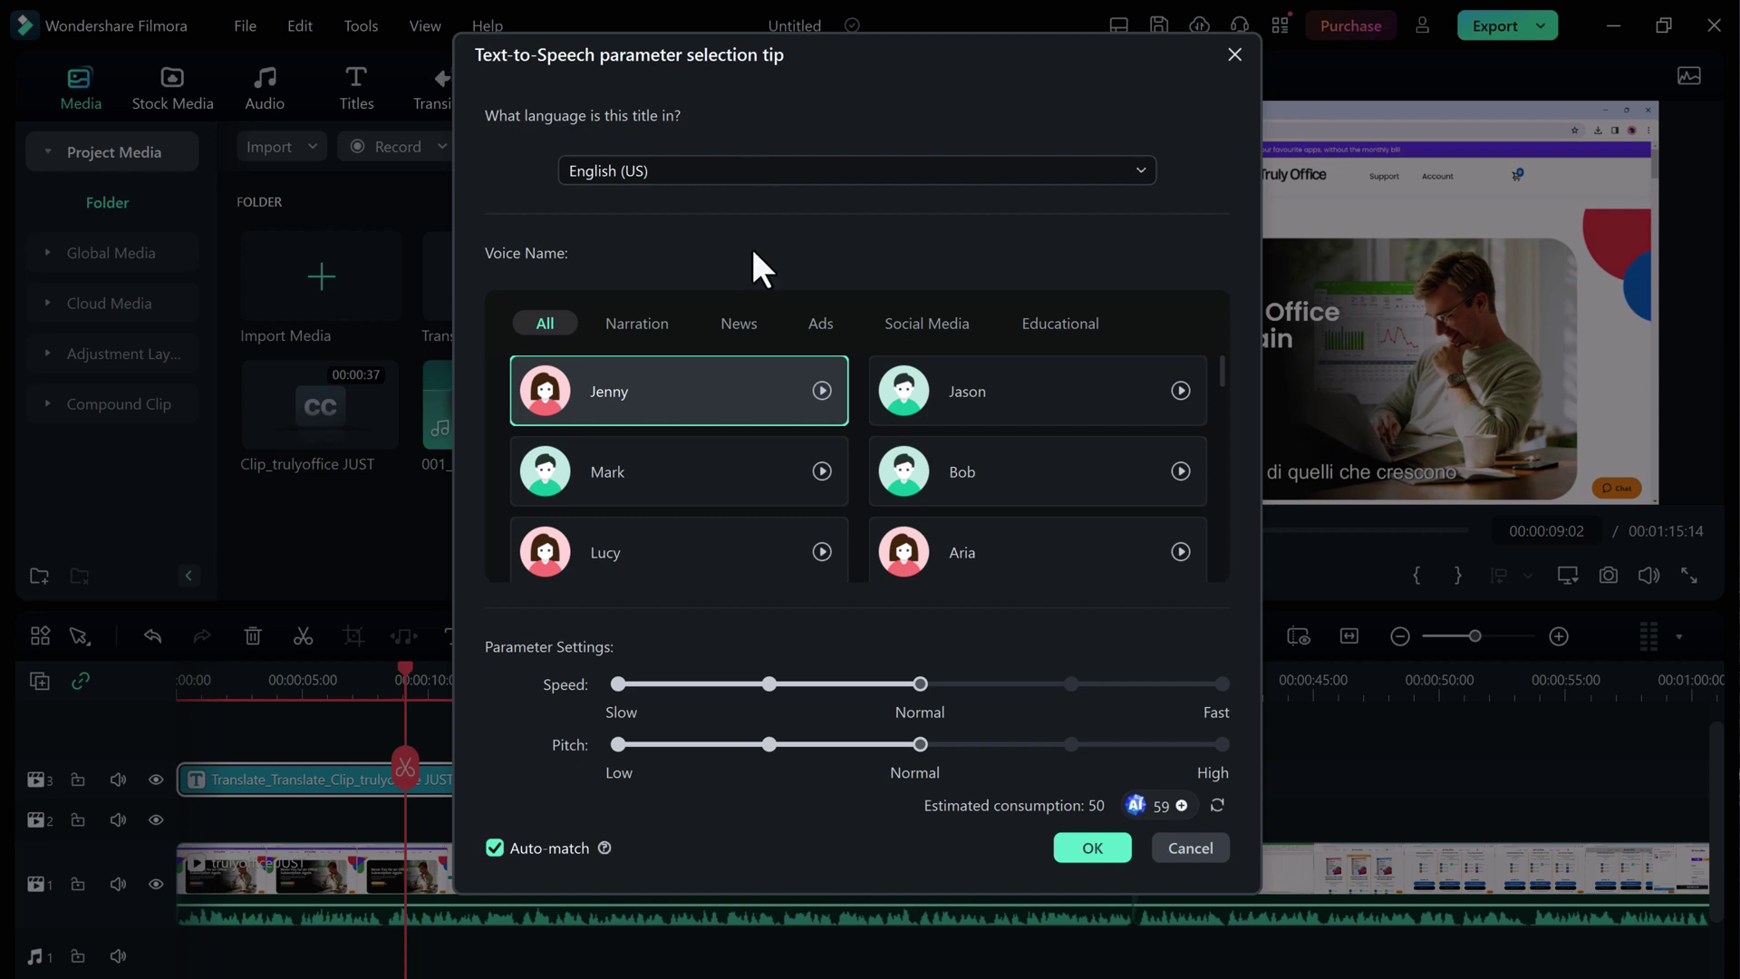
click(684, 458)
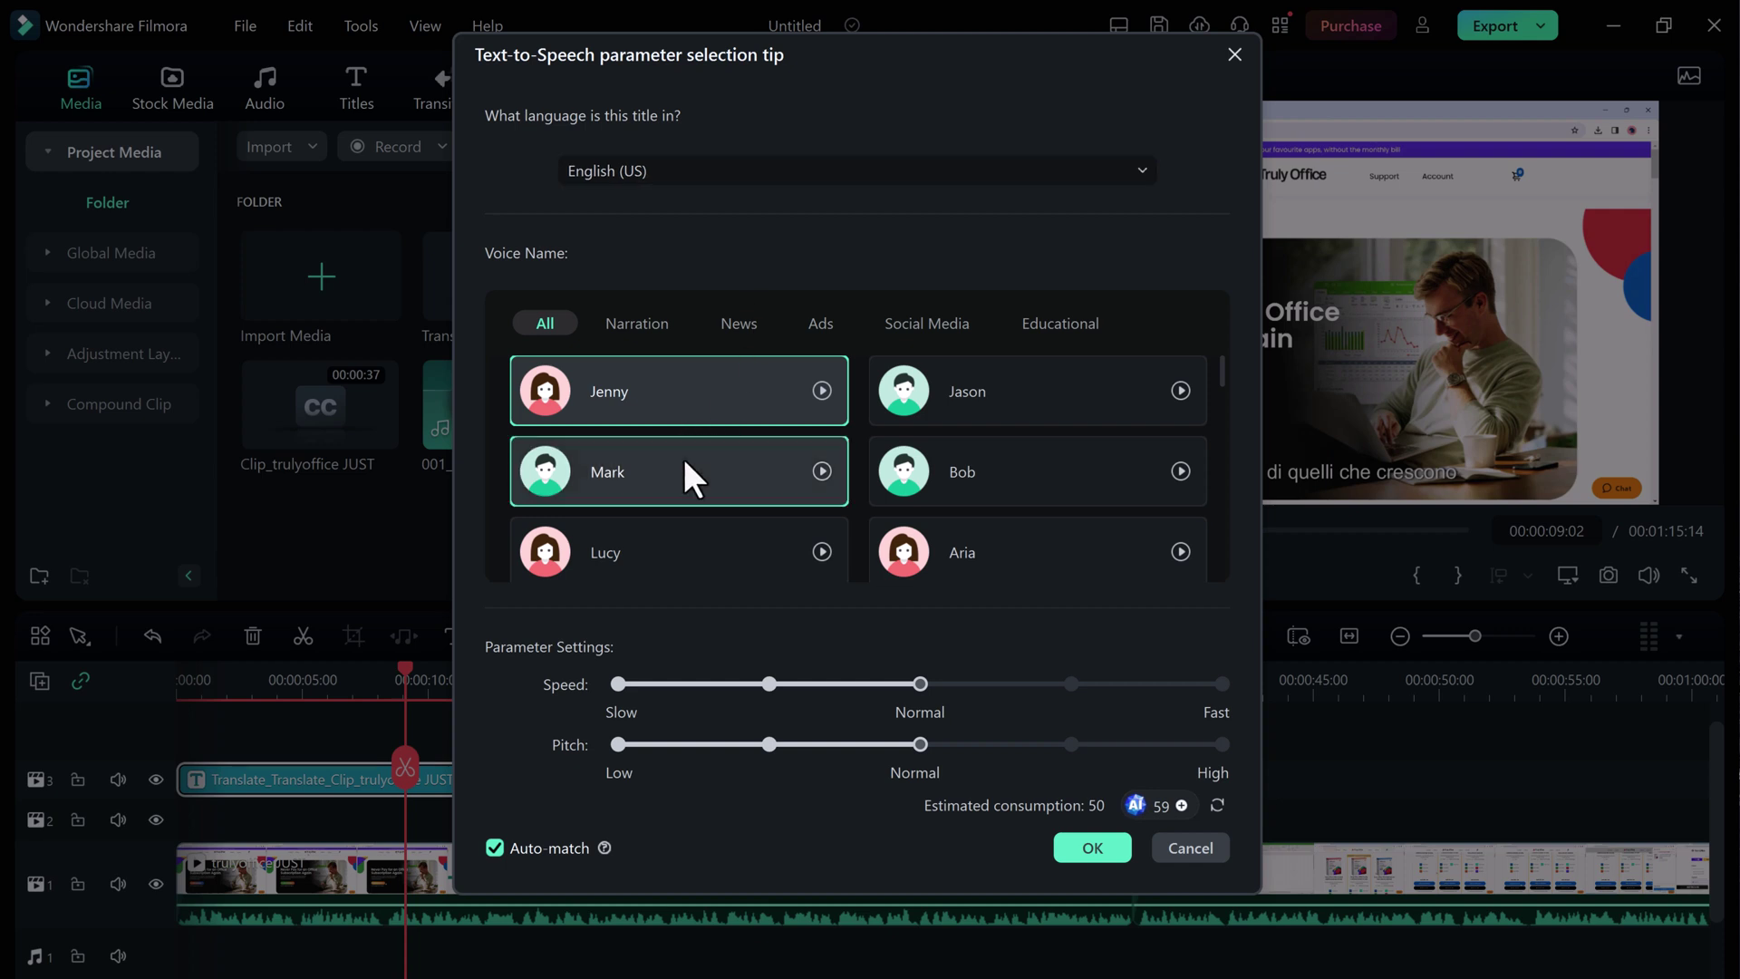
click(823, 472)
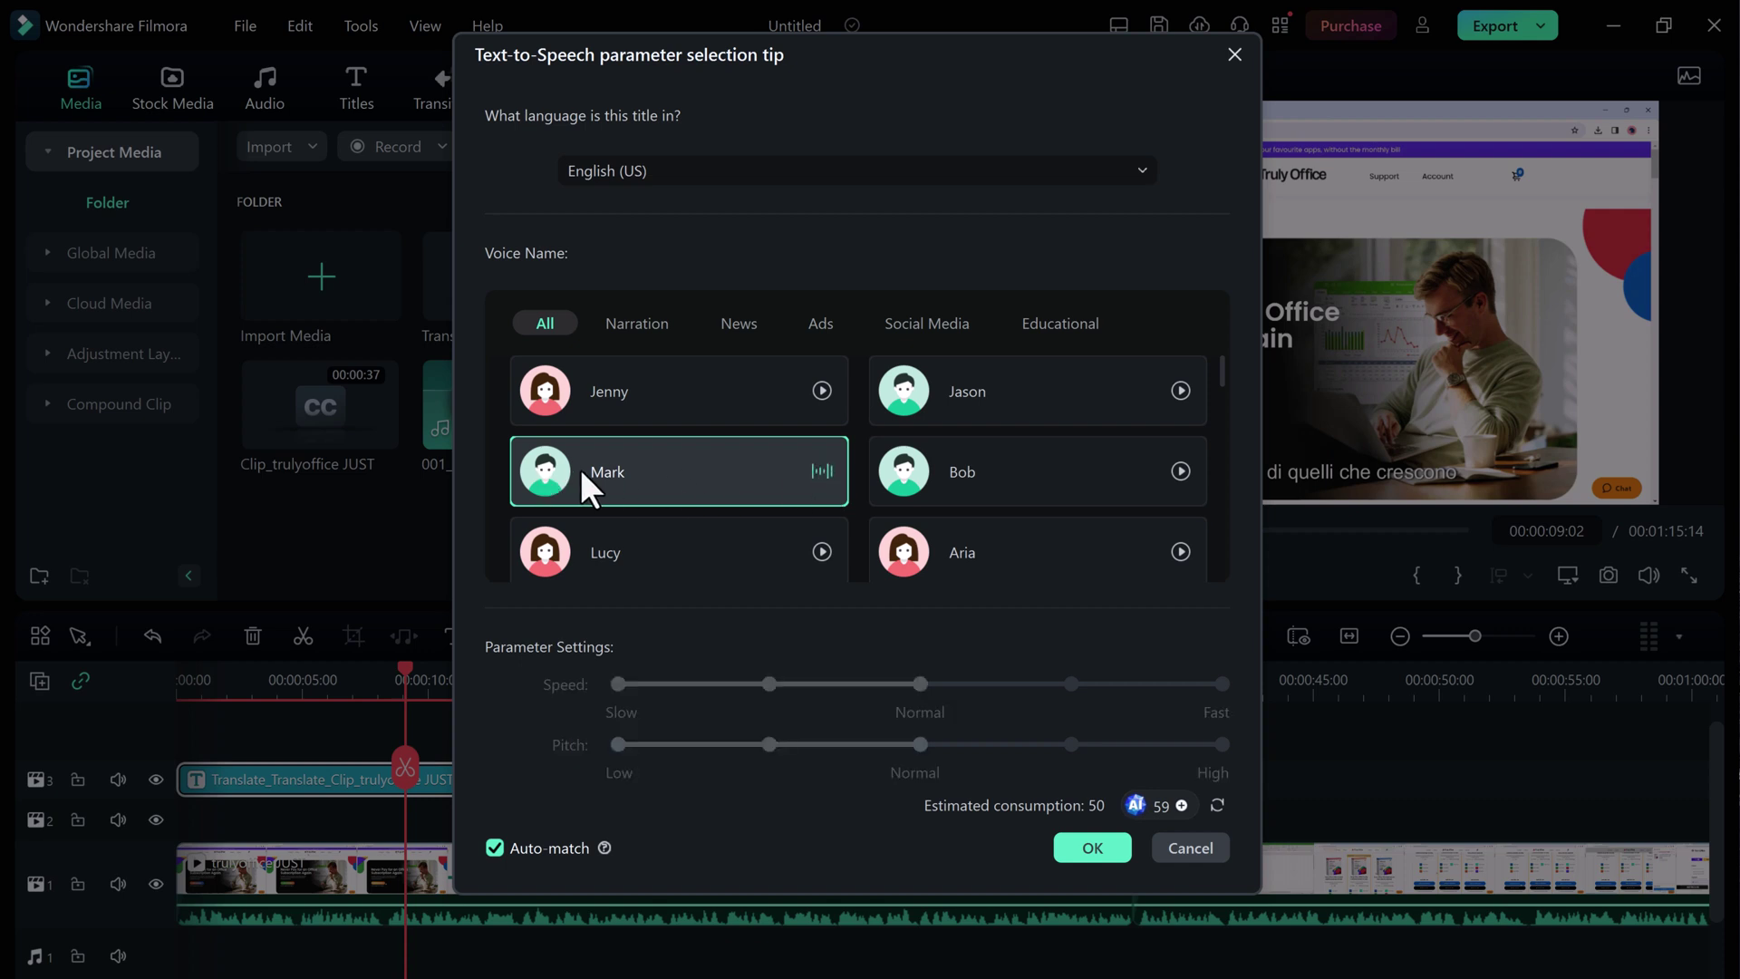
Step: Preview and pick the Bob voice, then generate the Italian voiceover clips
click(1182, 471)
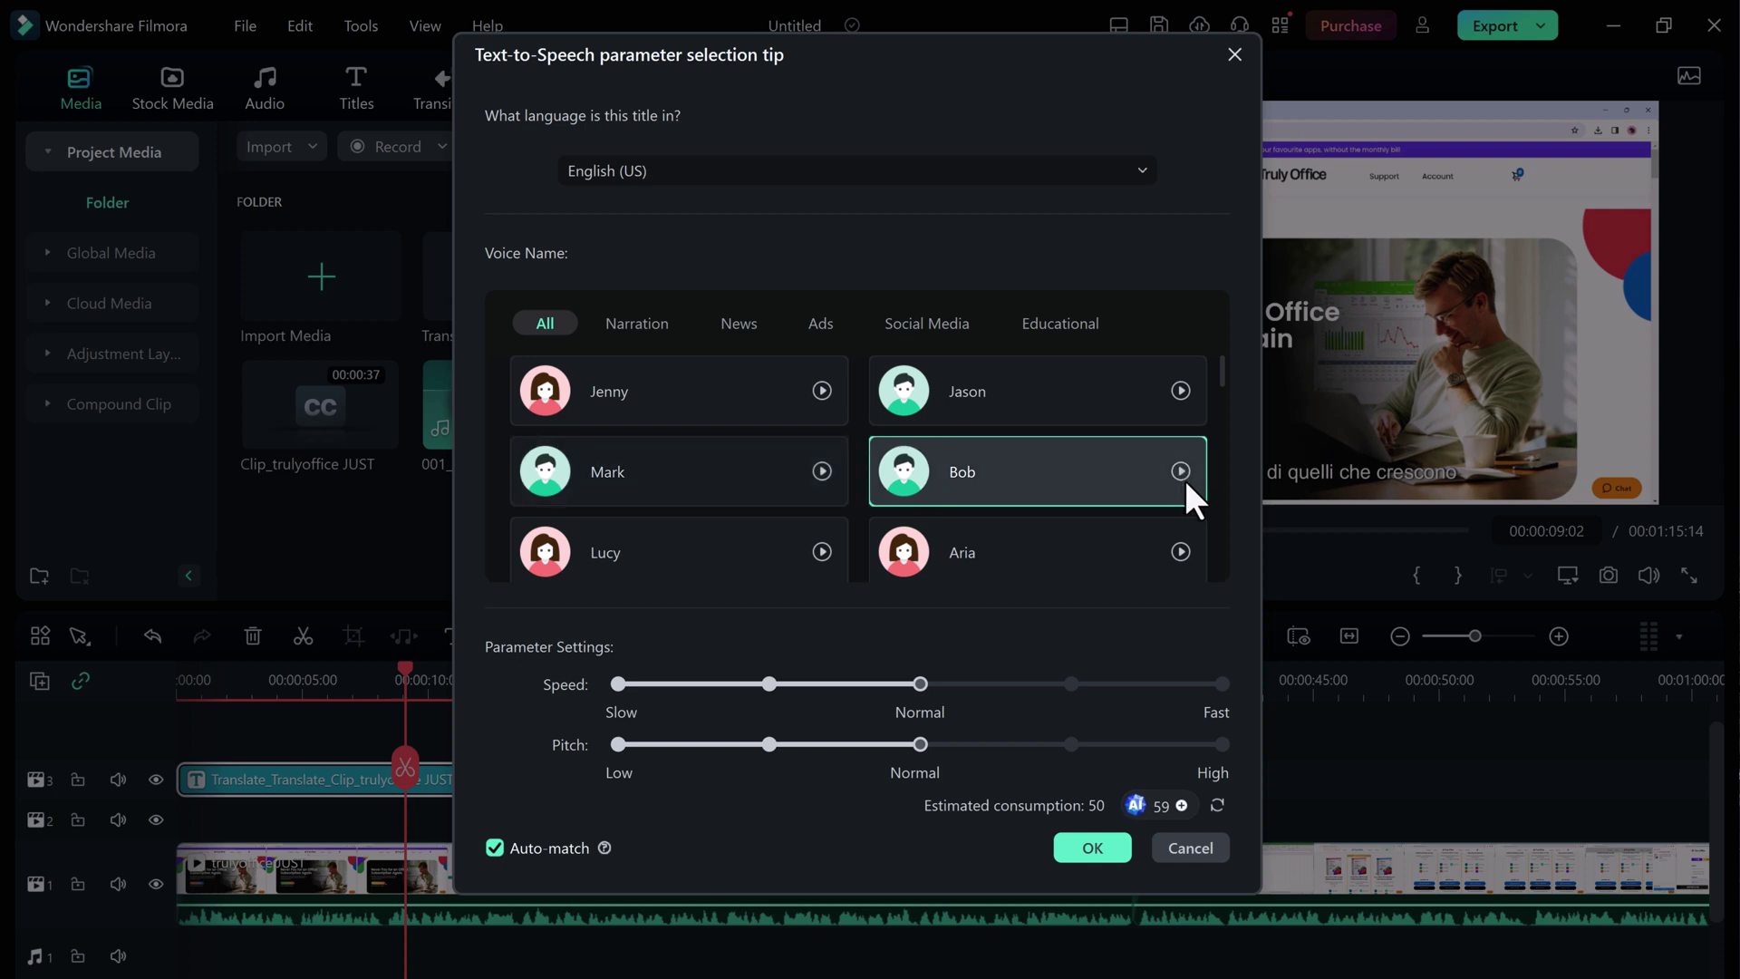
click(1181, 471)
click(1081, 839)
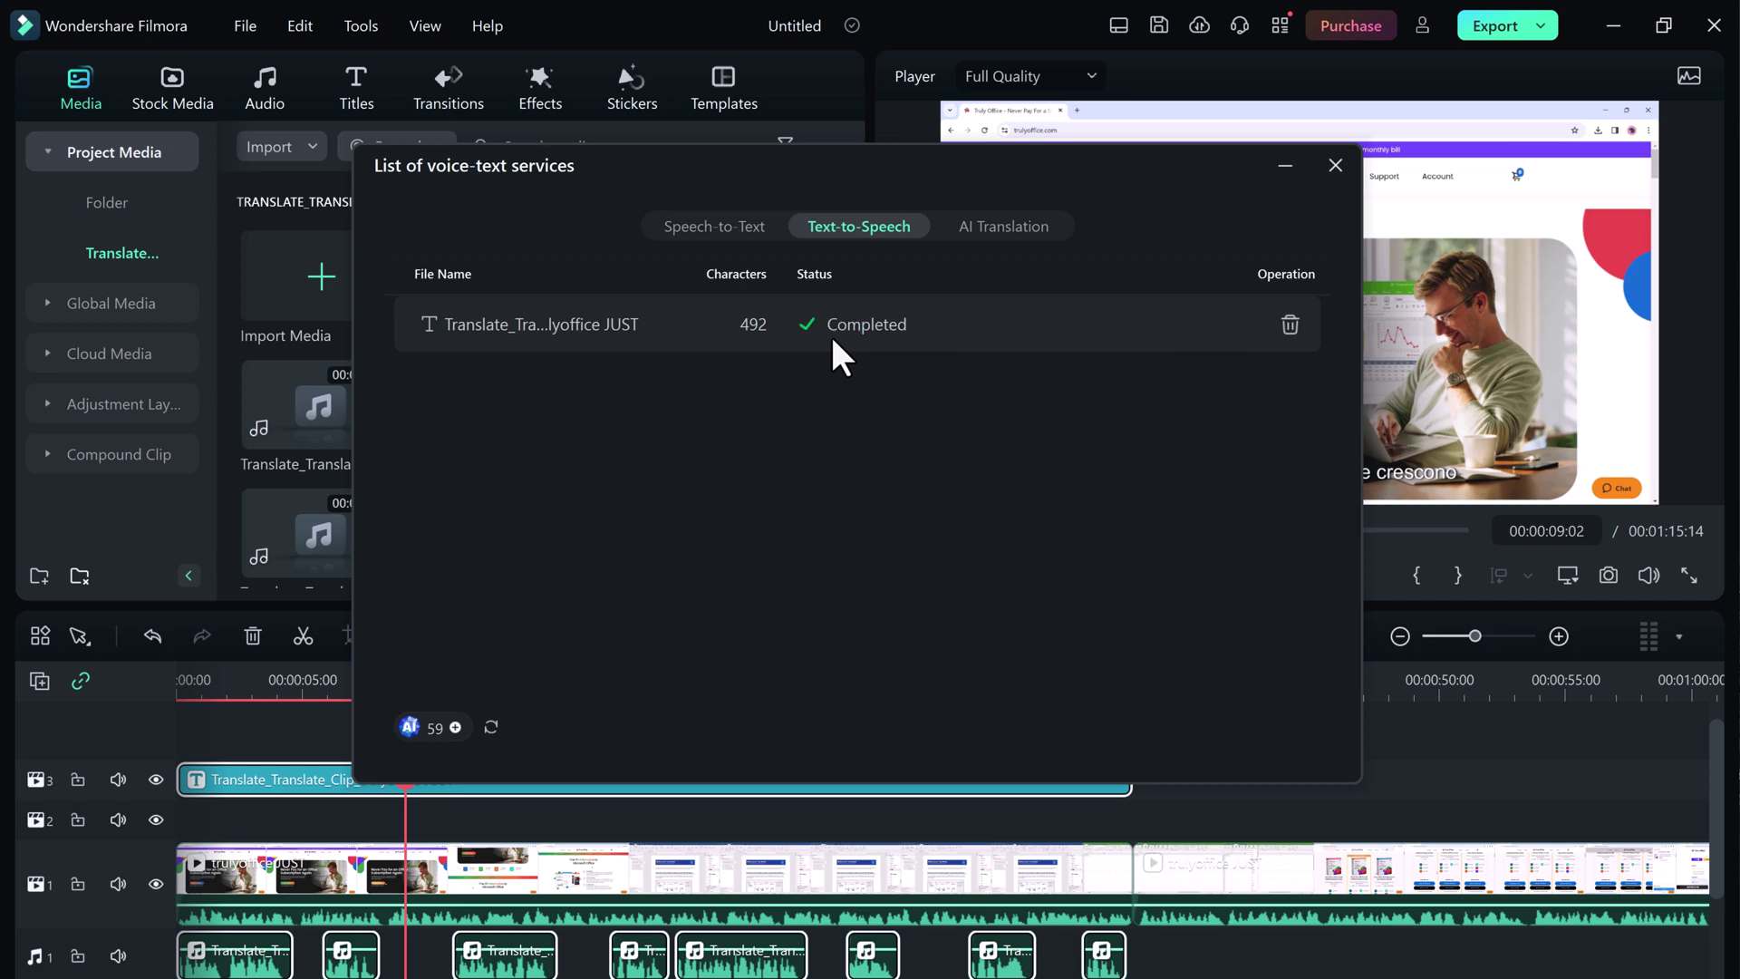
Step: Close the services list and play the edit from the start, stopping around 12 seconds
click(1335, 165)
click(875, 916)
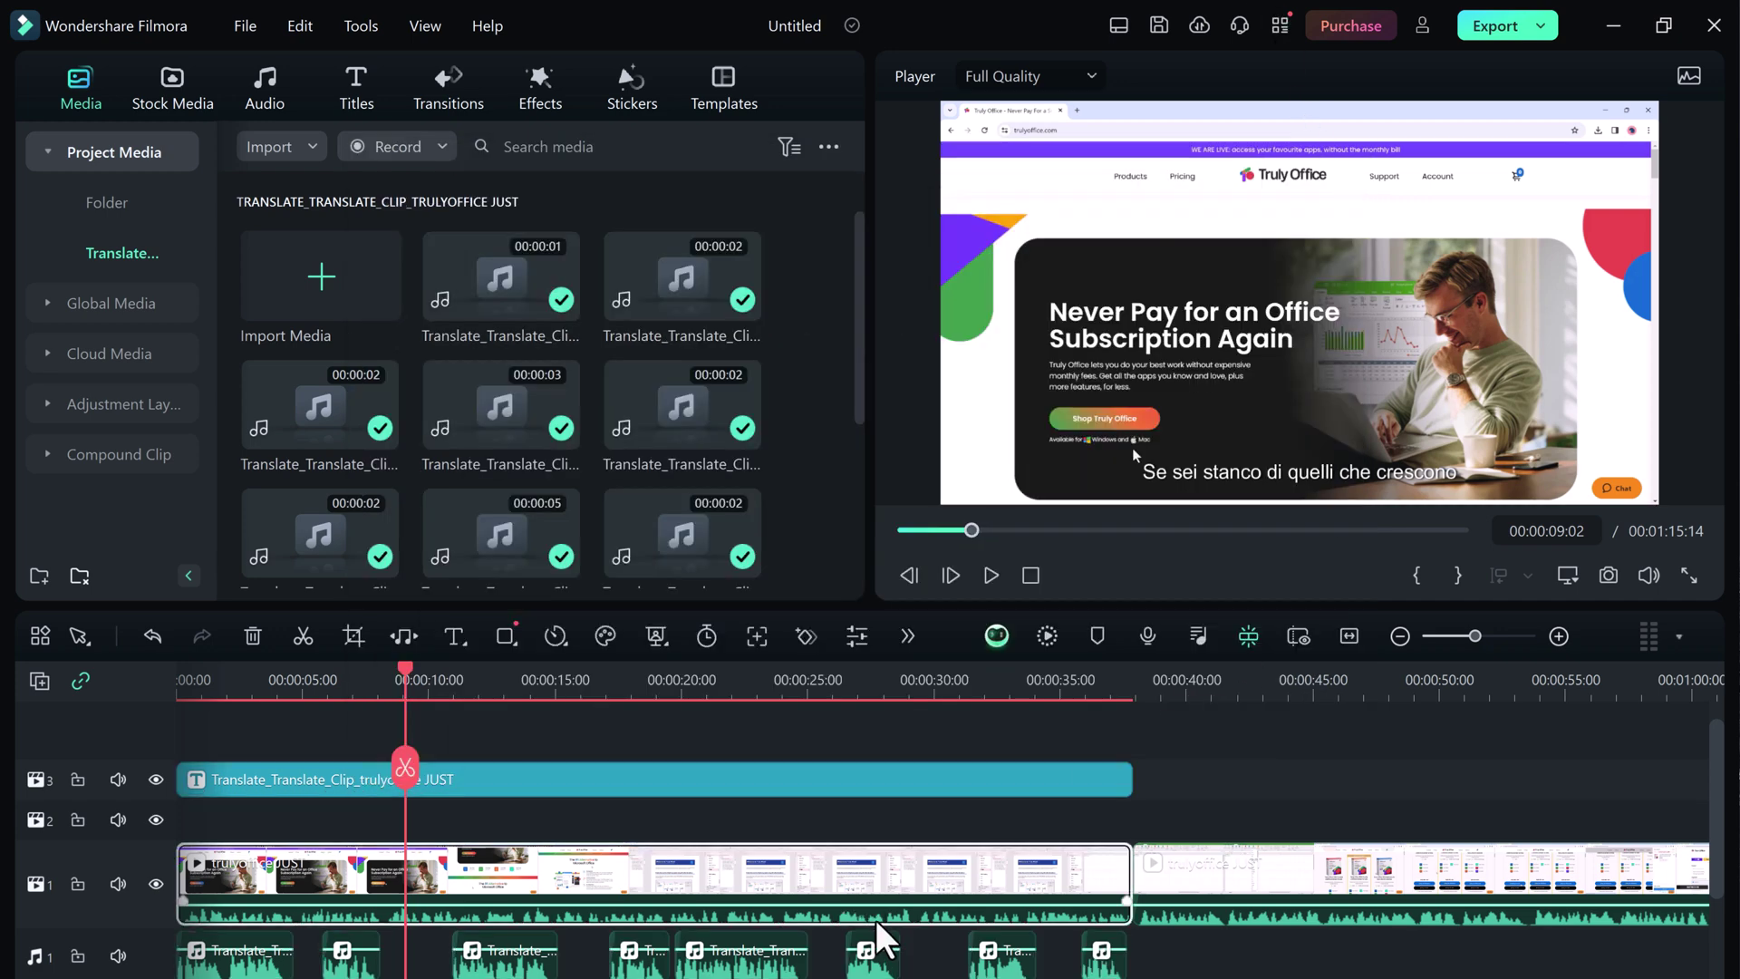
right_click(966, 936)
click(1085, 783)
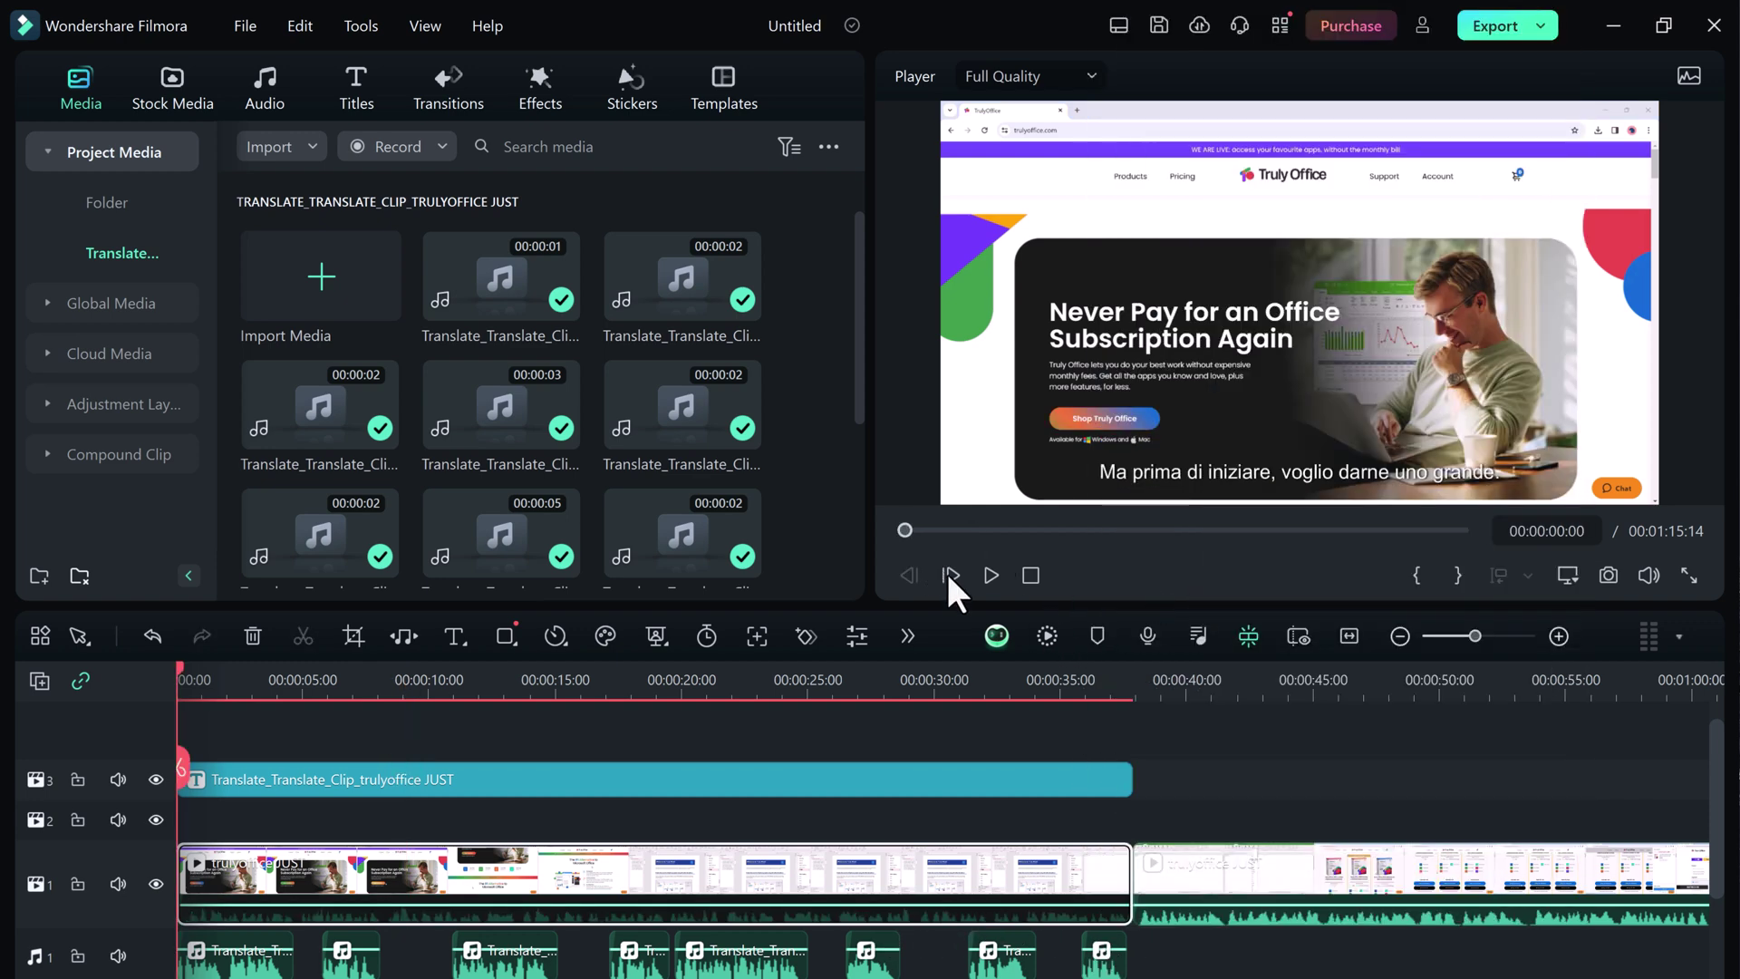
click(989, 572)
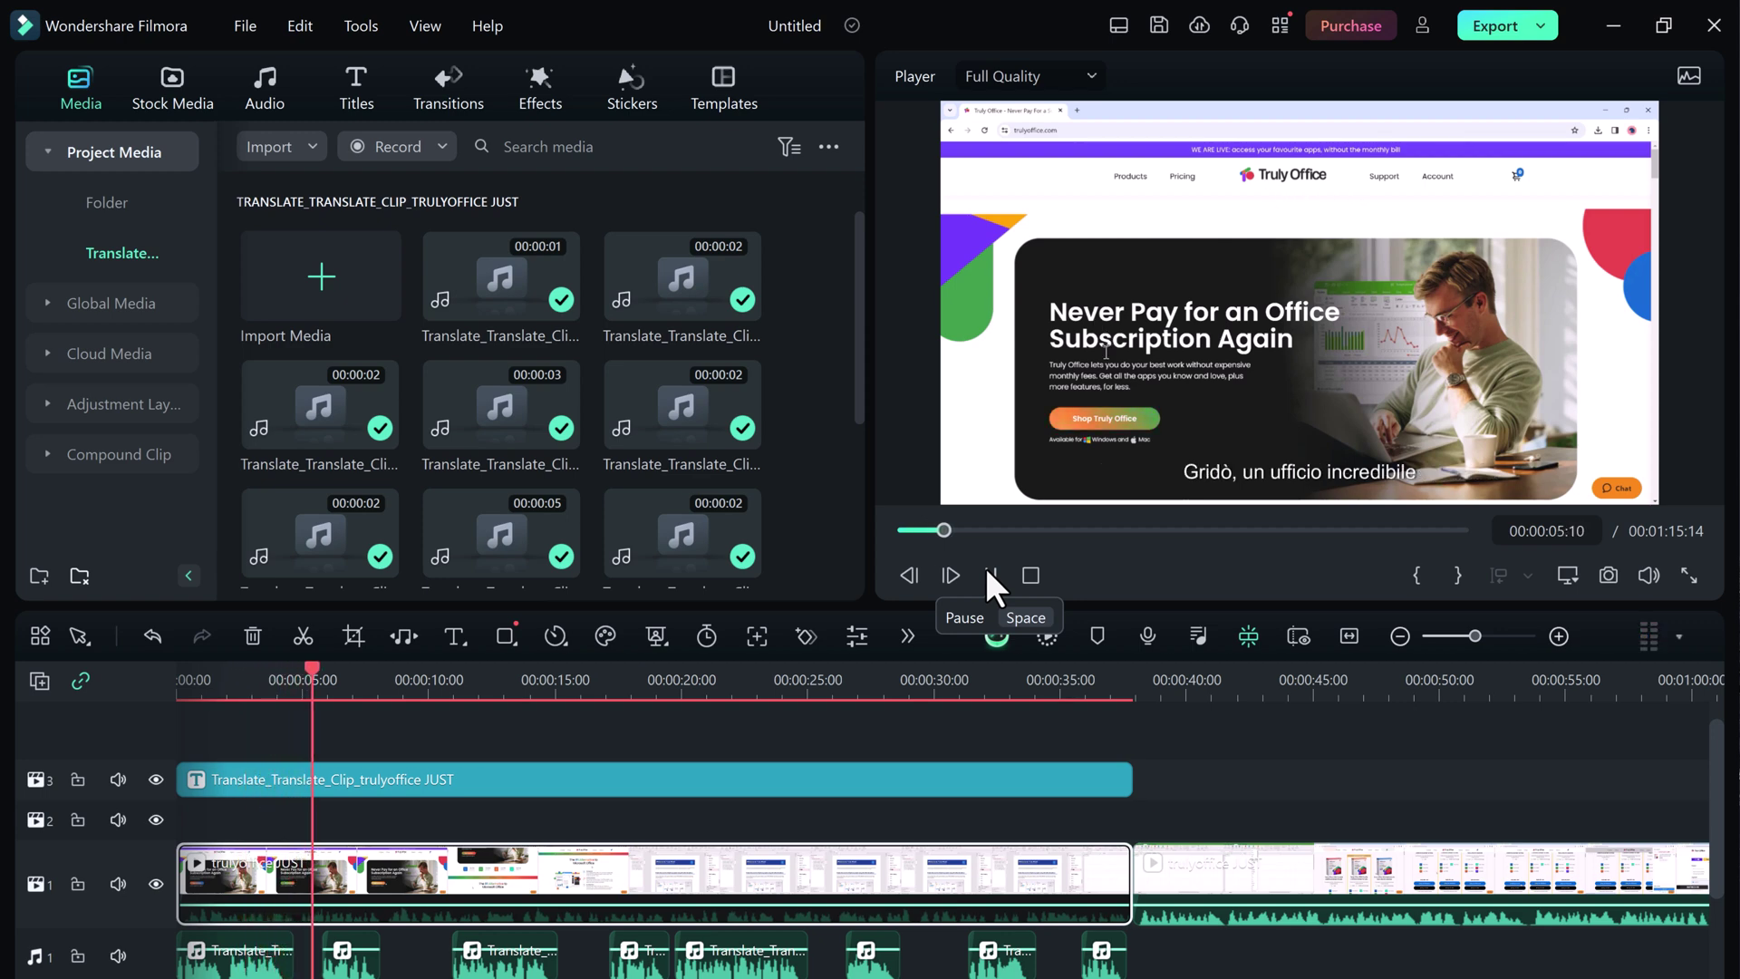
scroll(933, 738, down, 1)
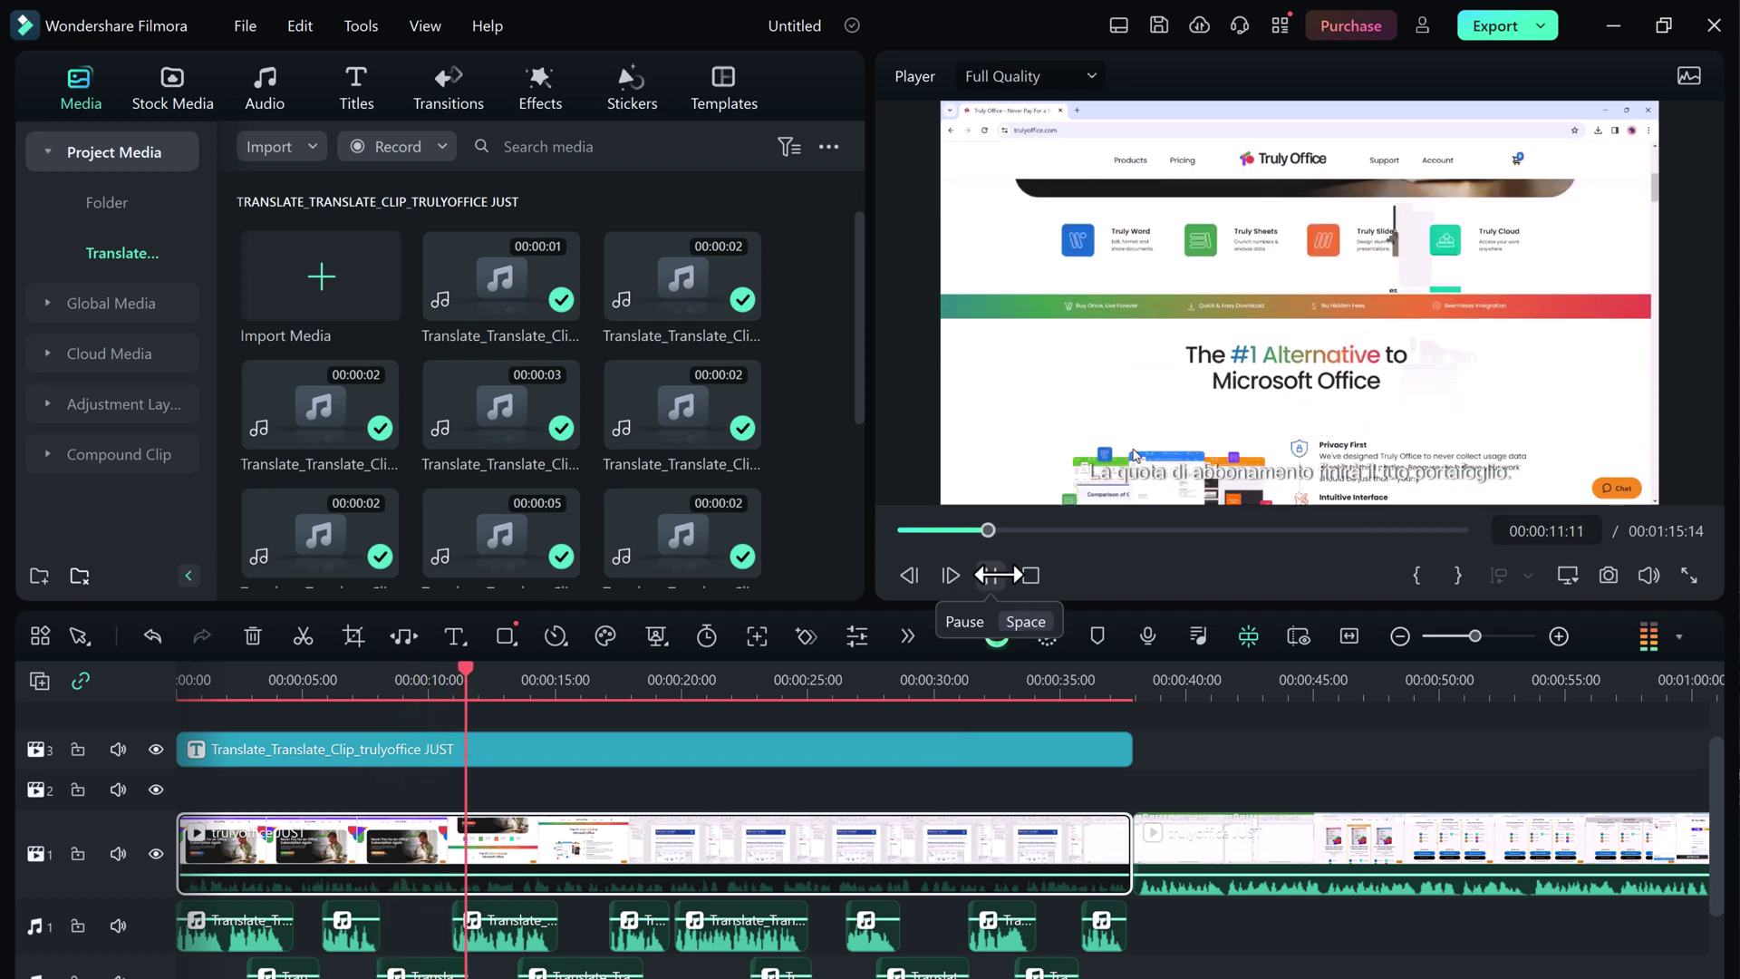
click(993, 576)
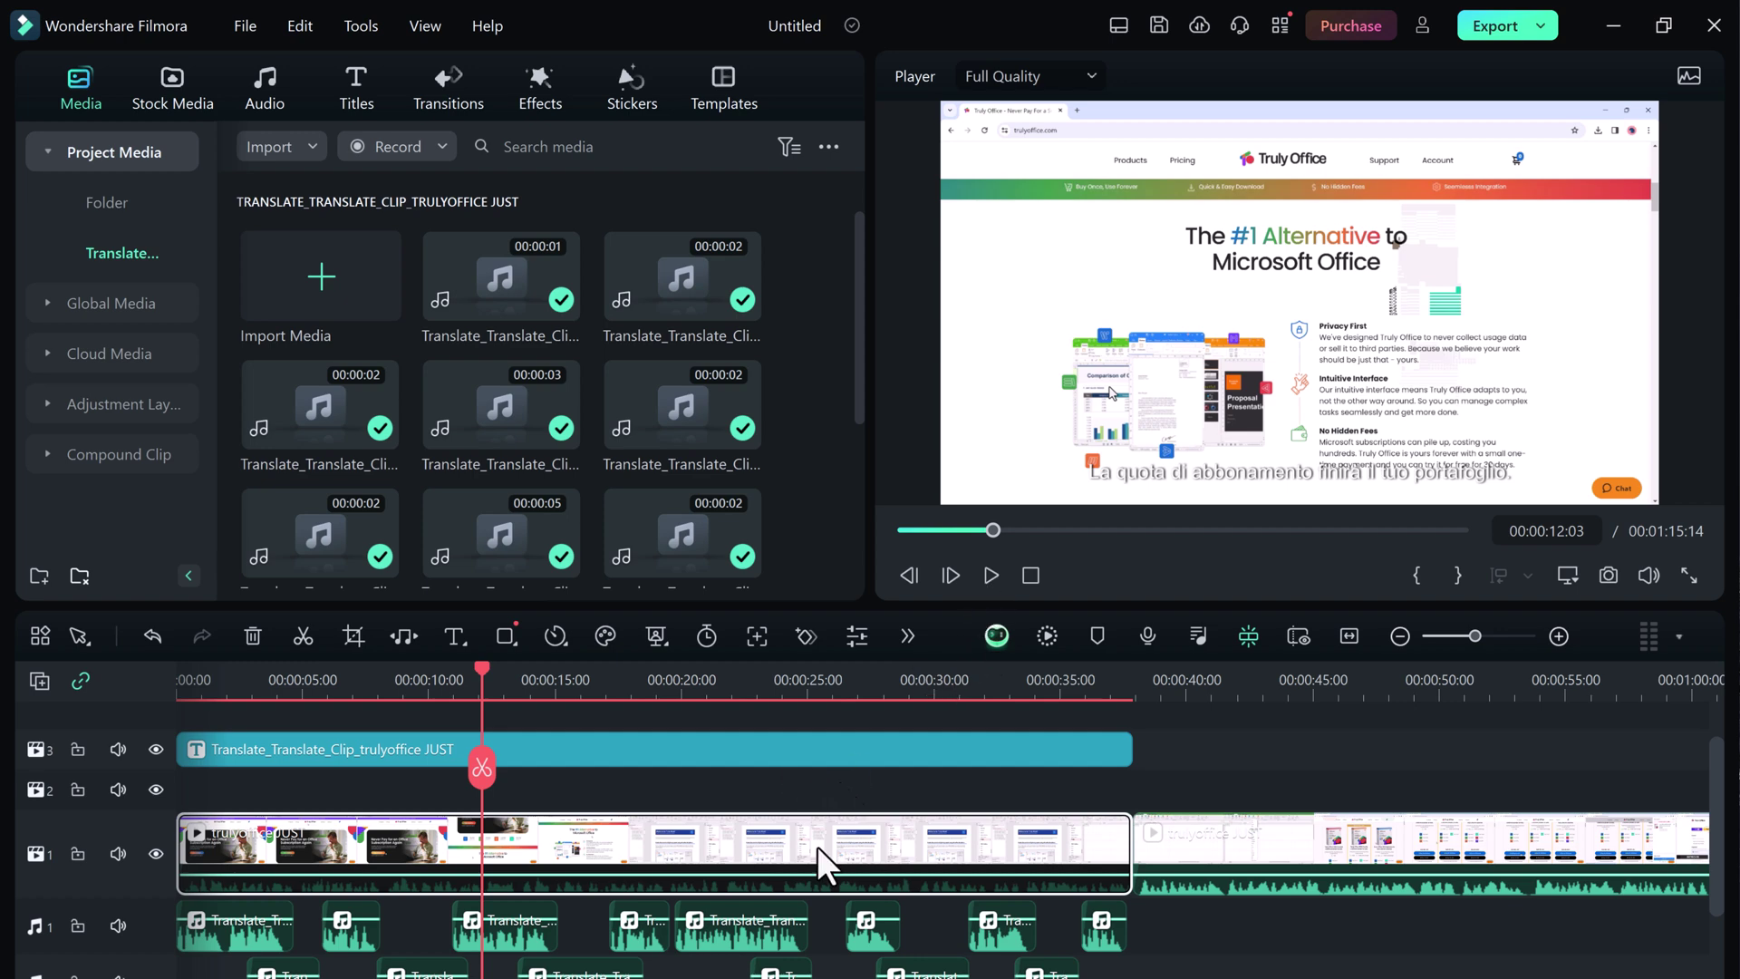
scroll(818, 847, up, 2)
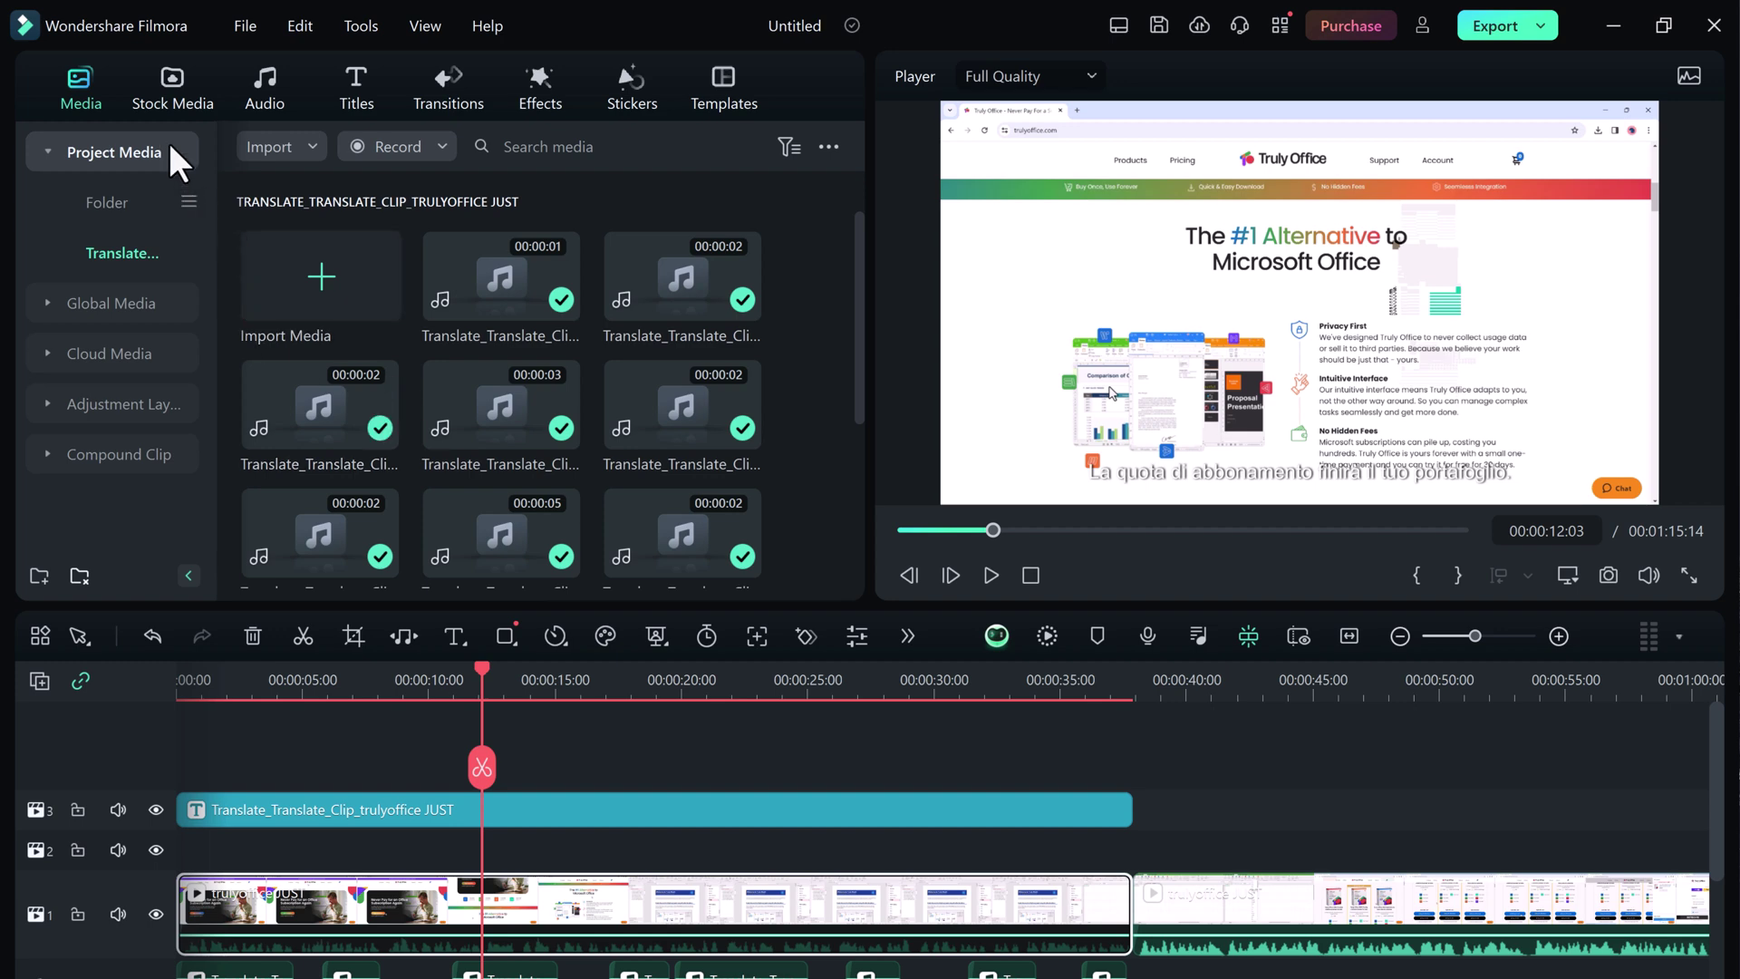
click(168, 108)
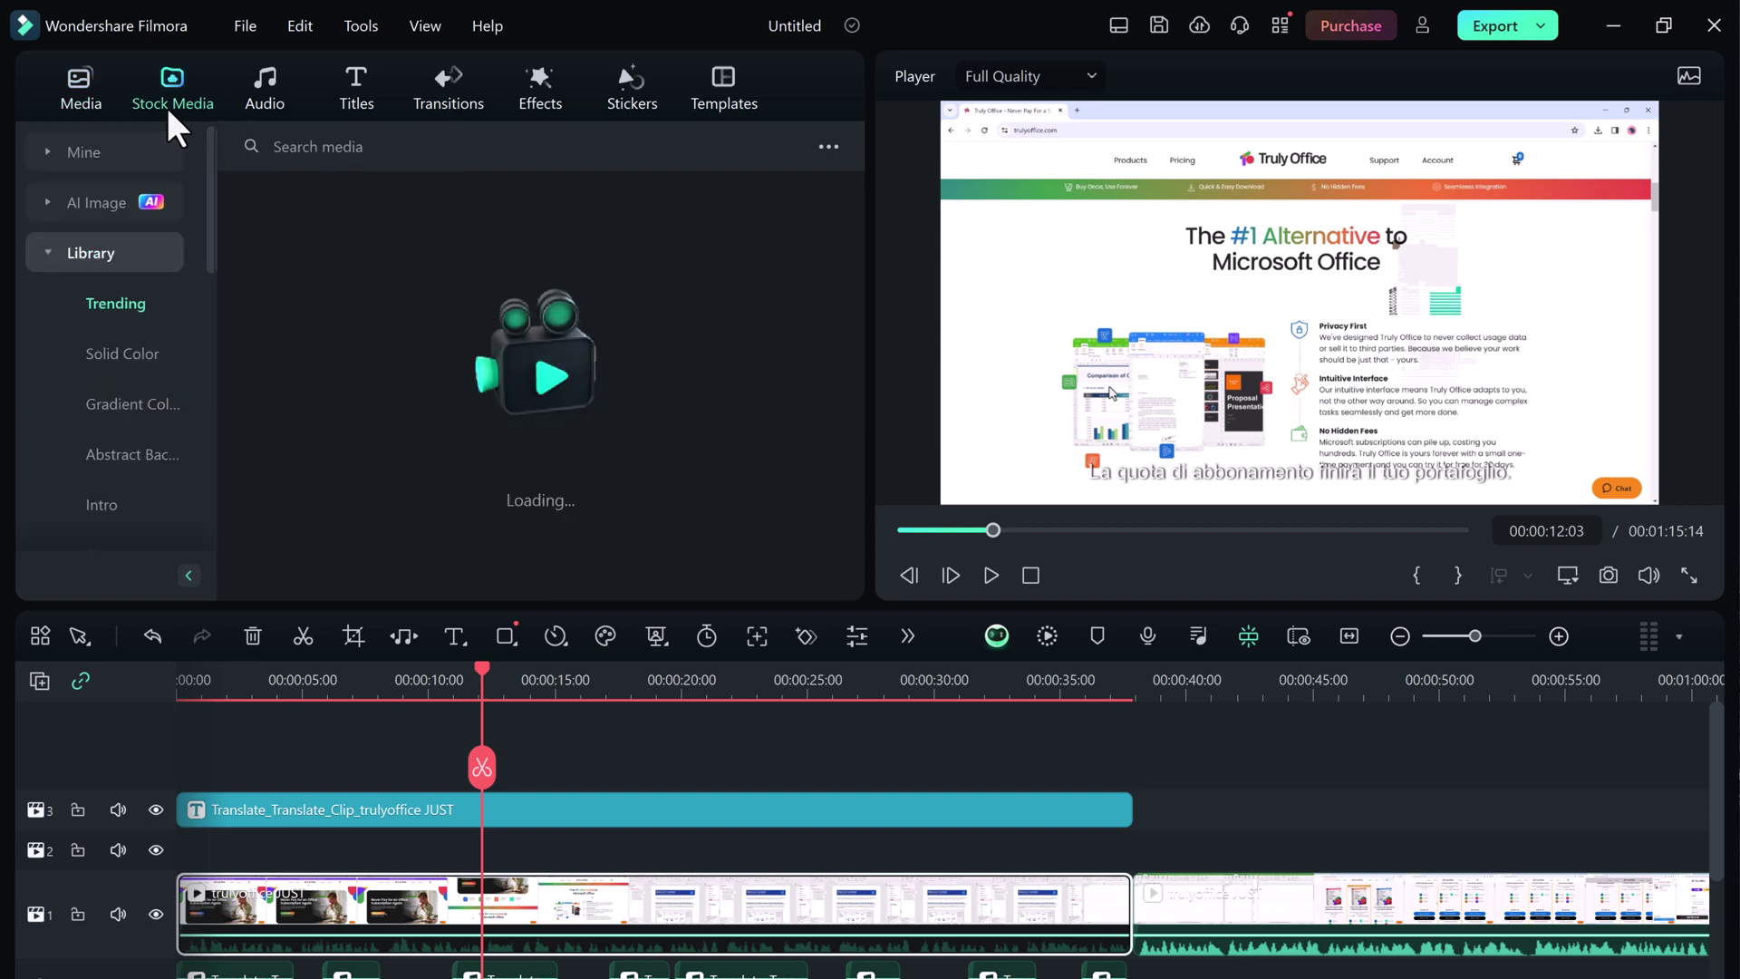
click(88, 83)
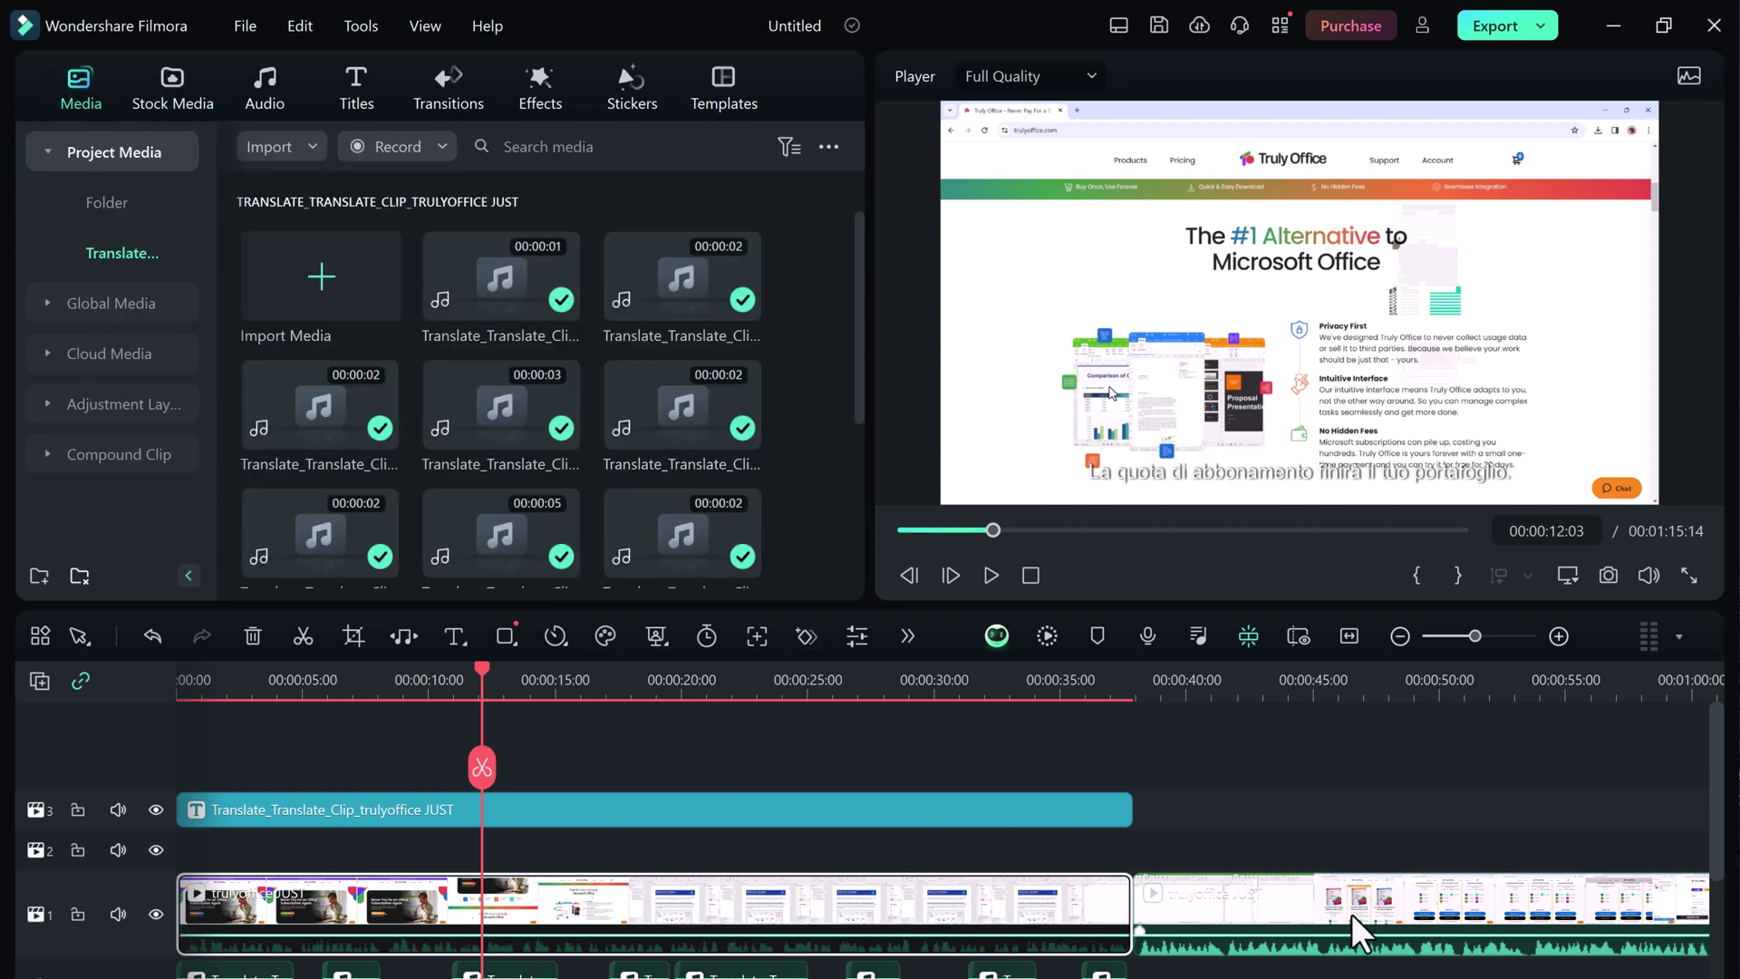